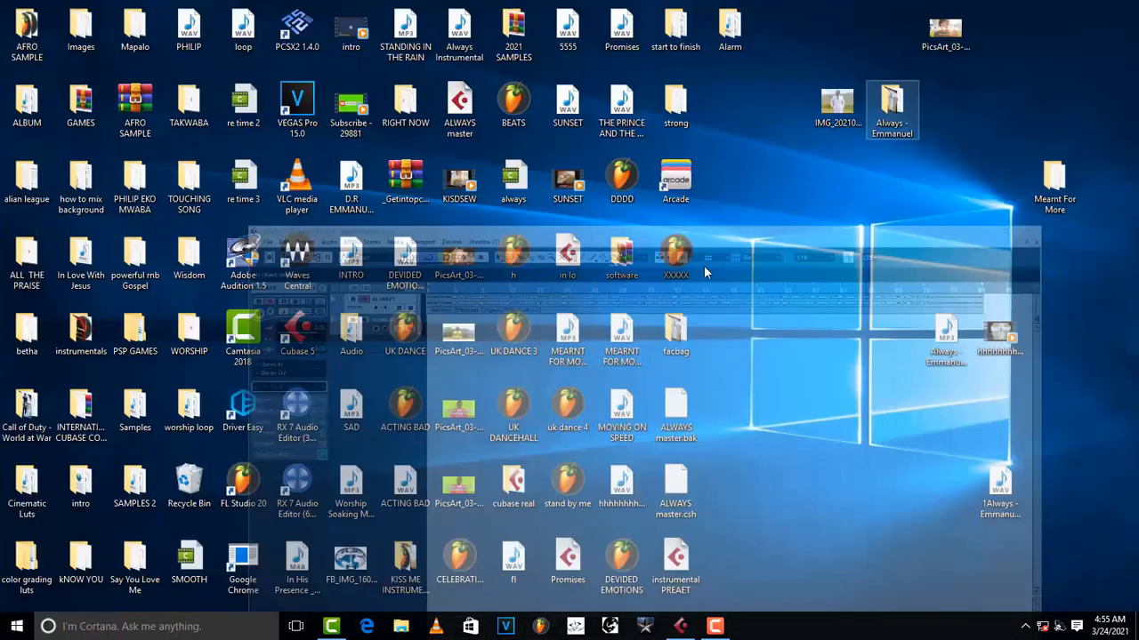
# Import the 1Always WAV file from the desktop onto its own audio track and delete the imported clip
pyautogui.moveTo(1000, 485); pyautogui.dragTo(869, 483)
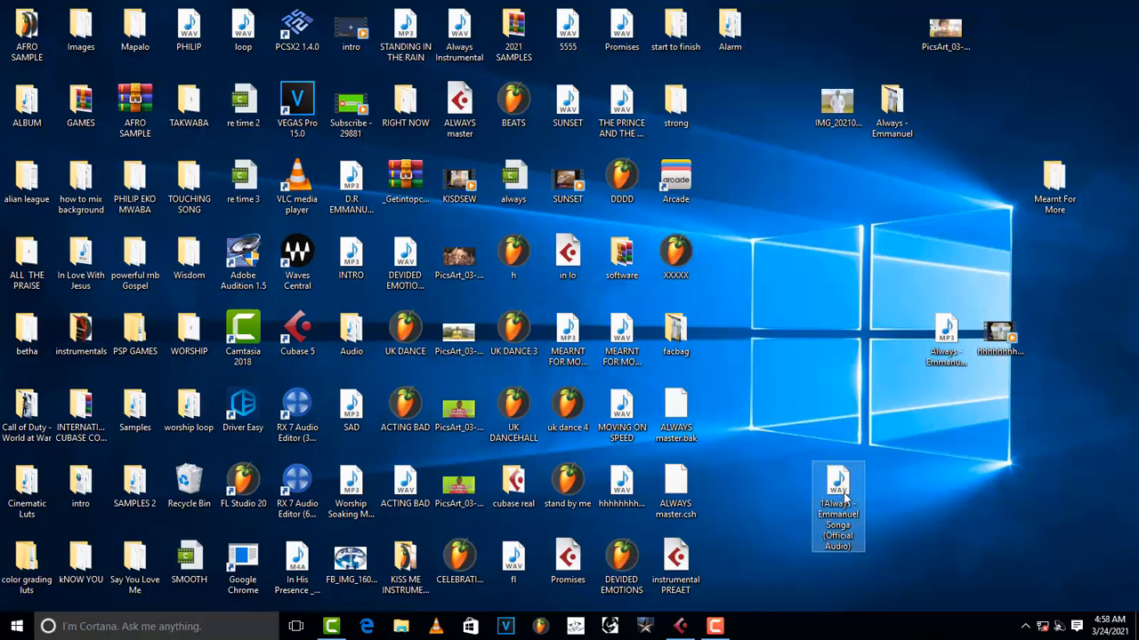
pyautogui.moveTo(836, 507); pyautogui.dragTo(294, 196)
pyautogui.click(591, 416)
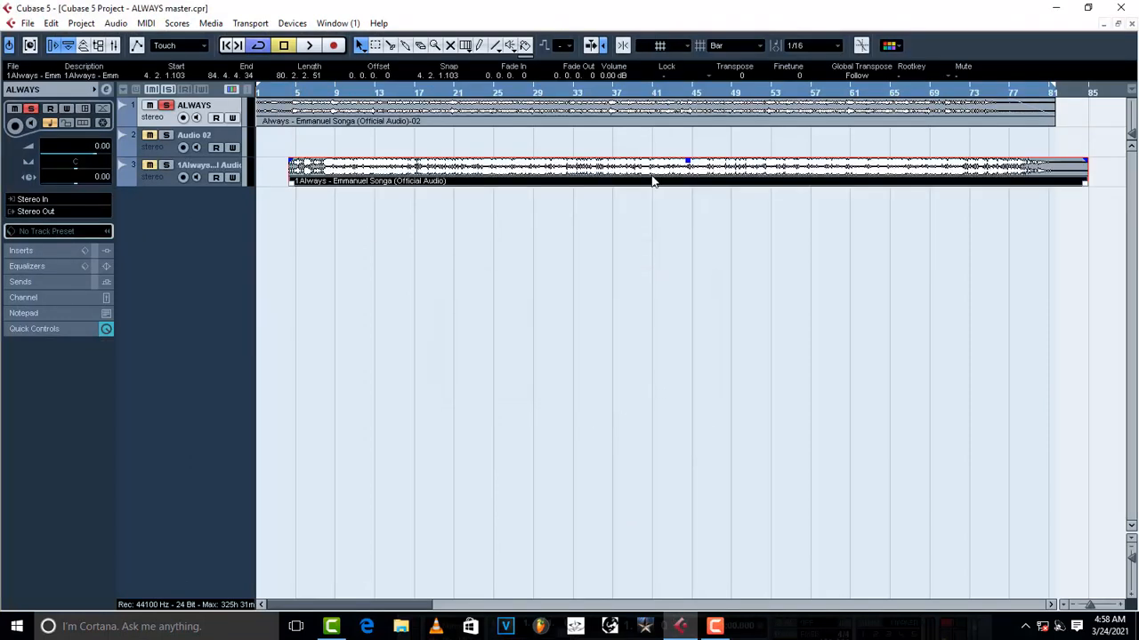
pyautogui.press('Delete')
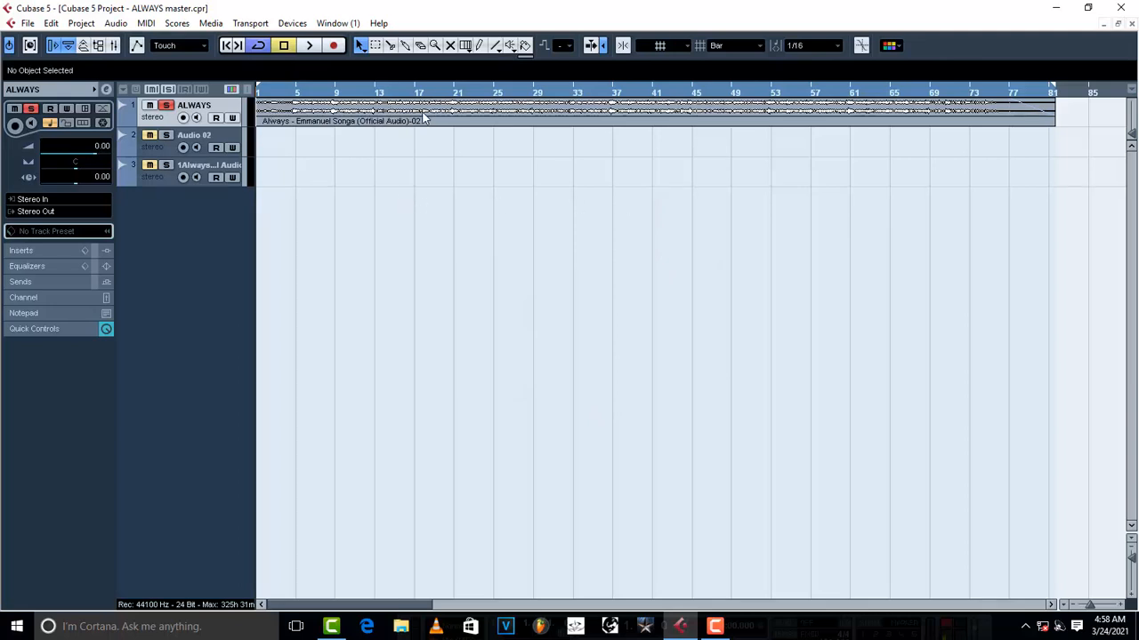
# Select the clip on the ALWAYS track and audition it from the start with the track volume lowered to -22.30
pyautogui.moveTo(425, 118); pyautogui.dragTo(406, 117)
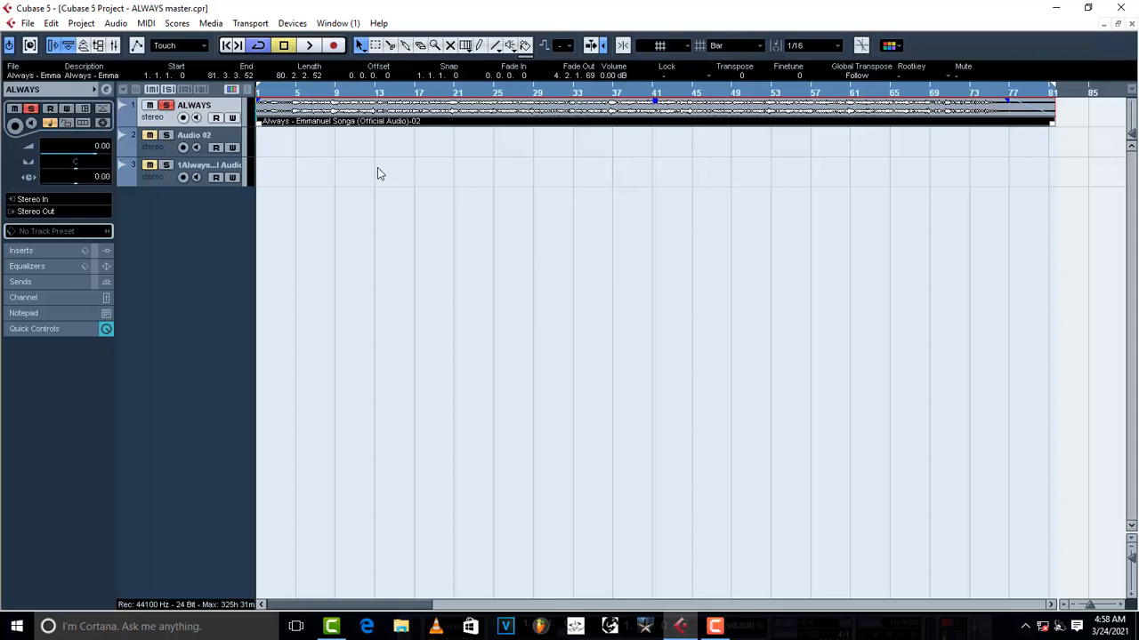
pyautogui.hotkey('ctrl', 't')
pyautogui.hotkey('ctrl', 't')
pyautogui.click(57, 154)
pyautogui.press('space')
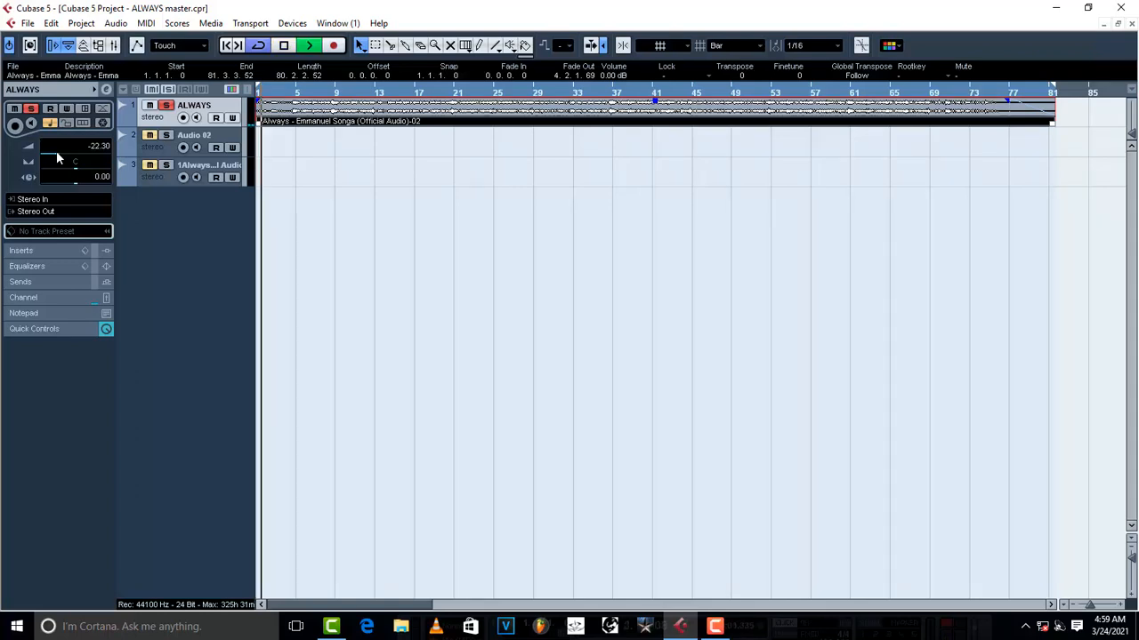
pyautogui.press('space')
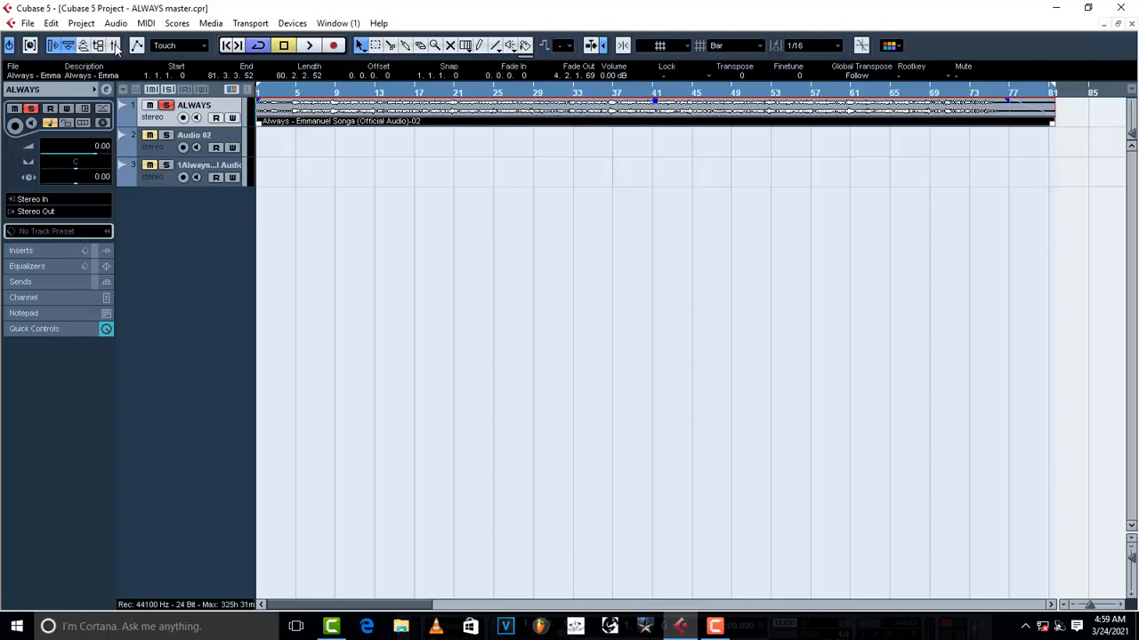
# Examine the loudness readings in the Youlean Loudness Meter 2 insert on the Stereo Out channel and close the meter
pyautogui.click(114, 45)
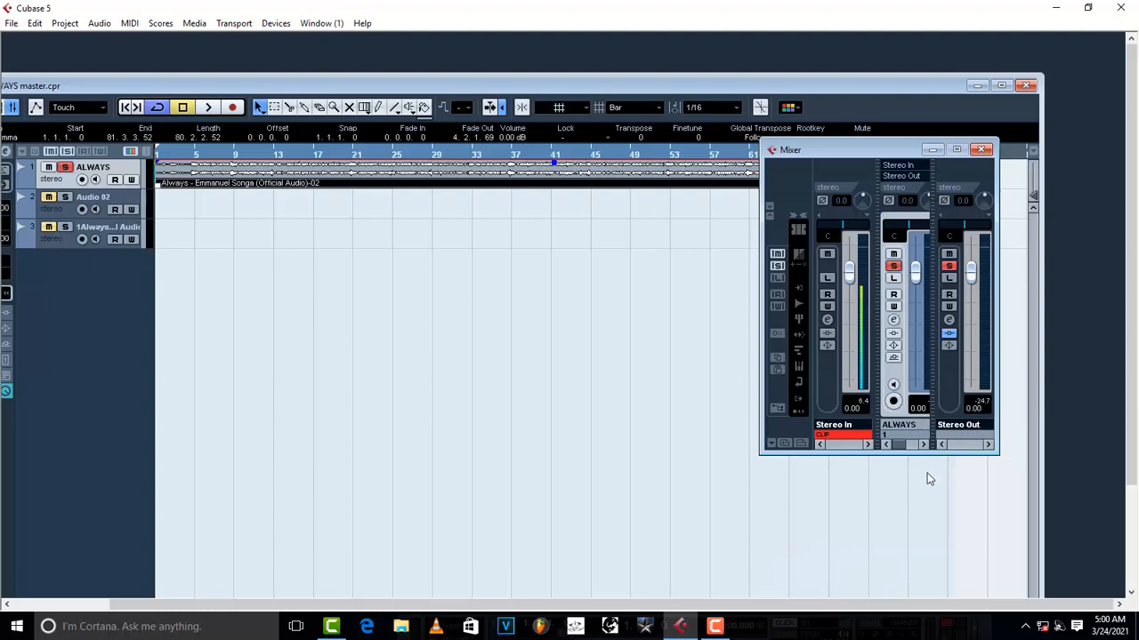
pyautogui.click(948, 322)
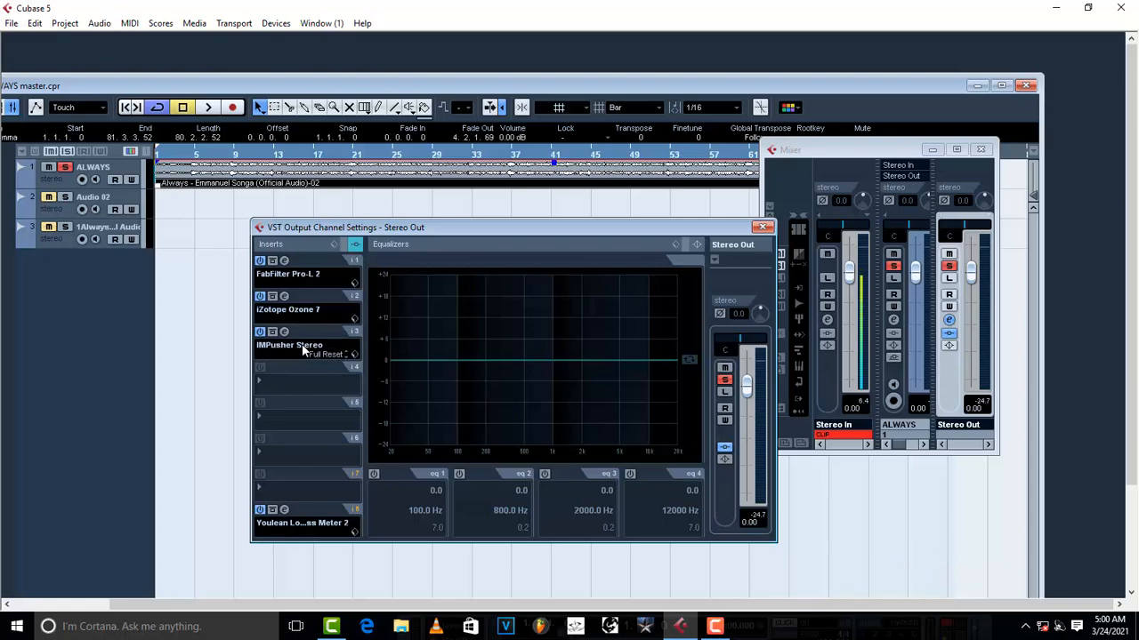
pyautogui.click(283, 522)
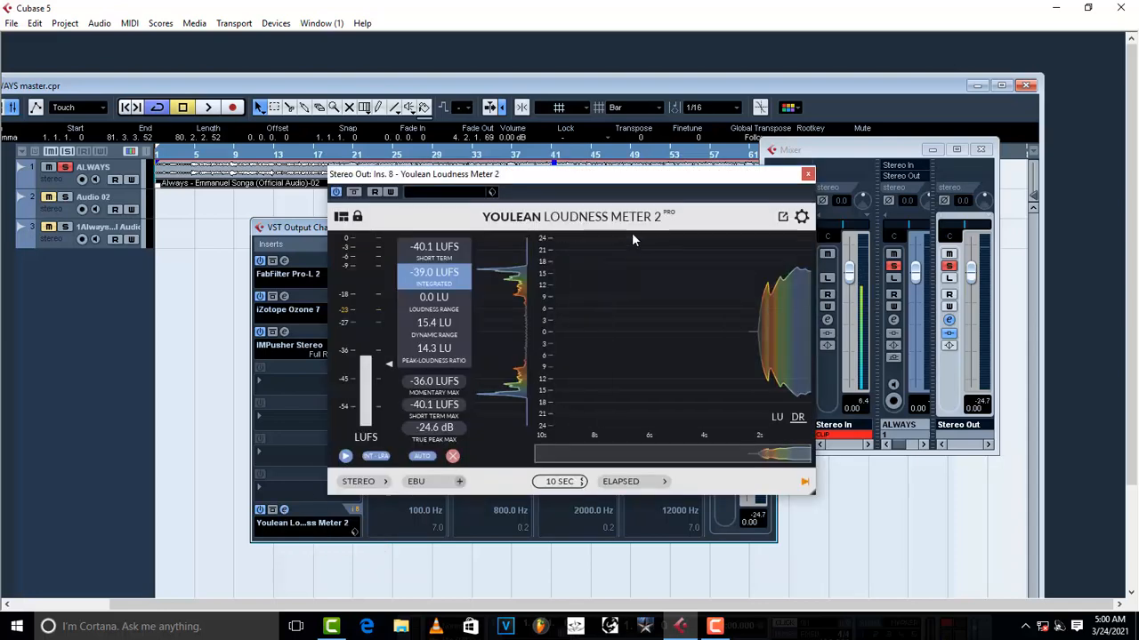
pyautogui.moveTo(745, 184); pyautogui.dragTo(470, 195)
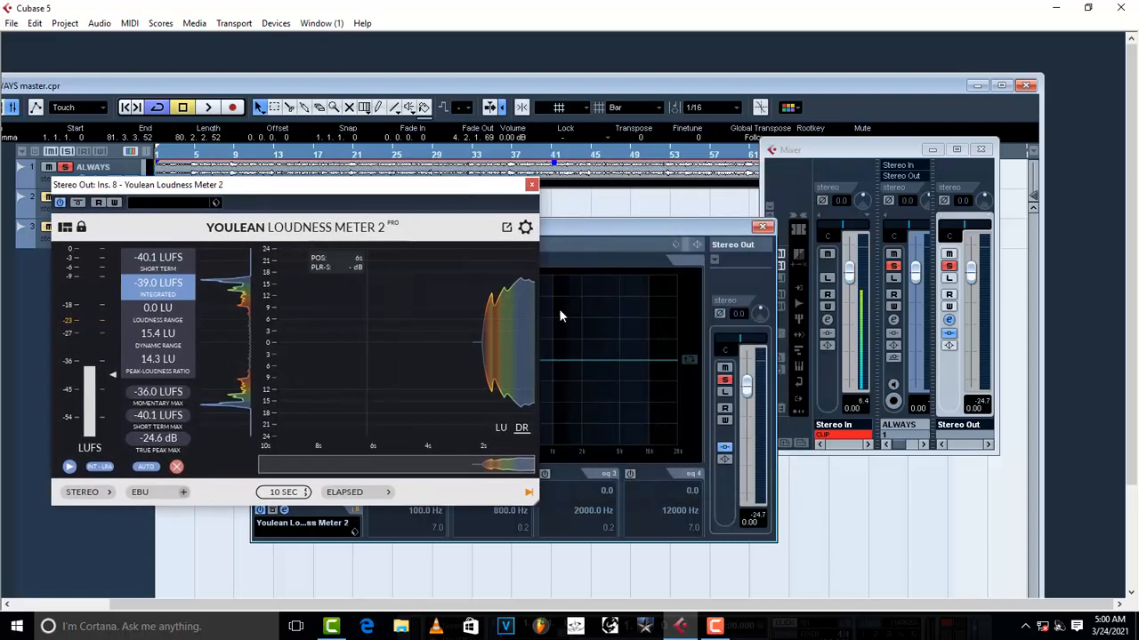
pyautogui.click(1002, 85)
pyautogui.moveTo(365, 198); pyautogui.dragTo(533, 193)
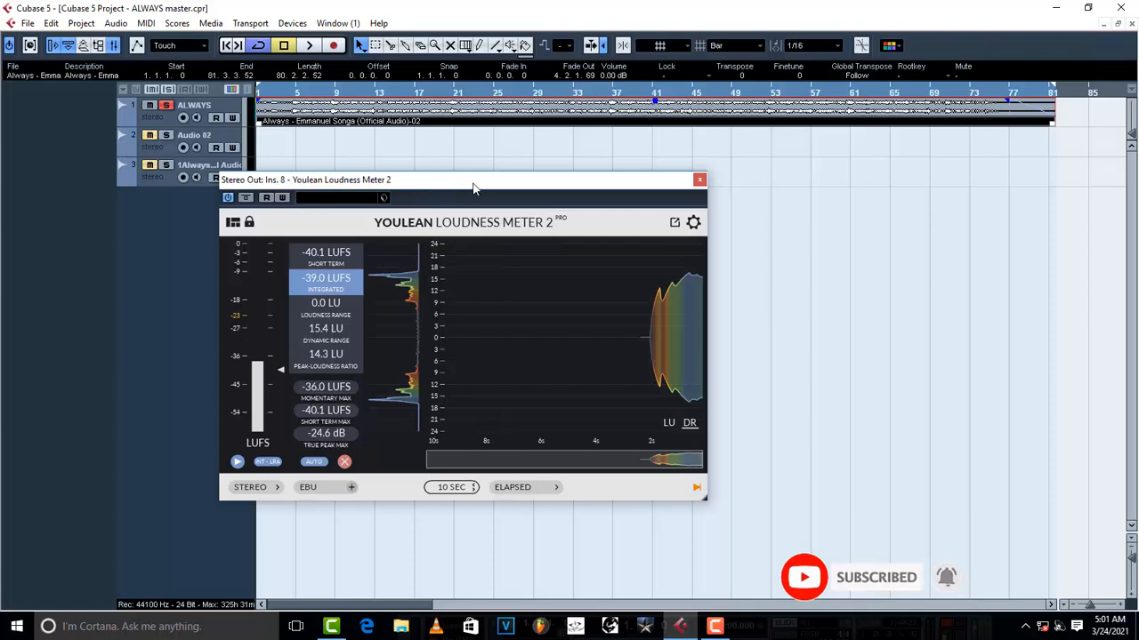
pyautogui.click(700, 180)
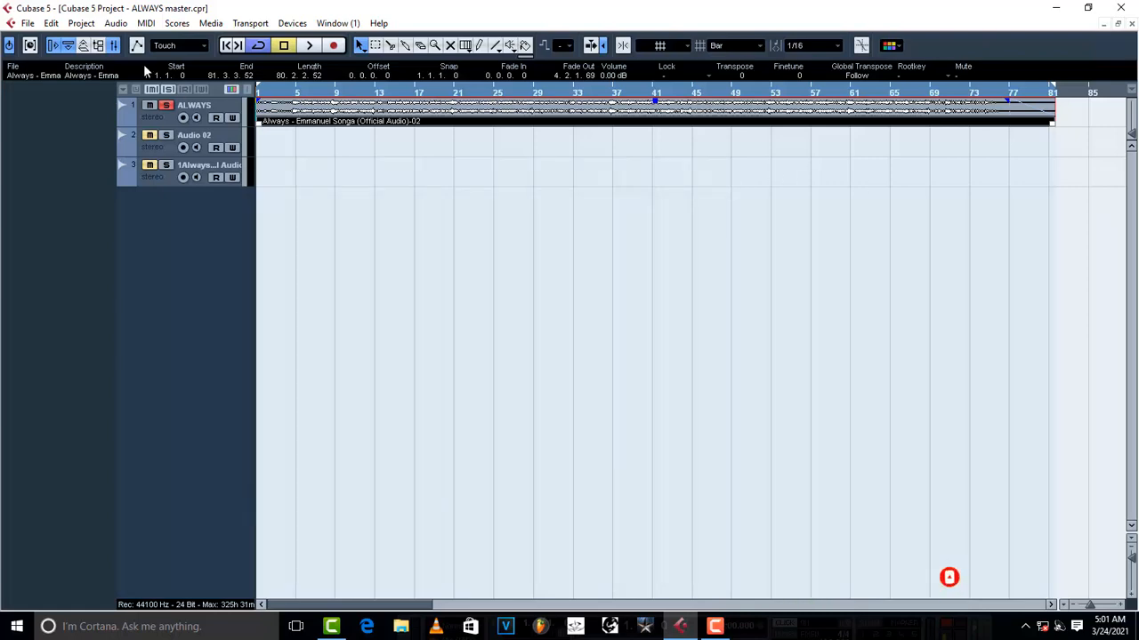
# In the FabFilter Pro-L 2 insert on Stereo Out, reset the gain to 0 dB and raise it to +7.0 dB
pyautogui.click(114, 45)
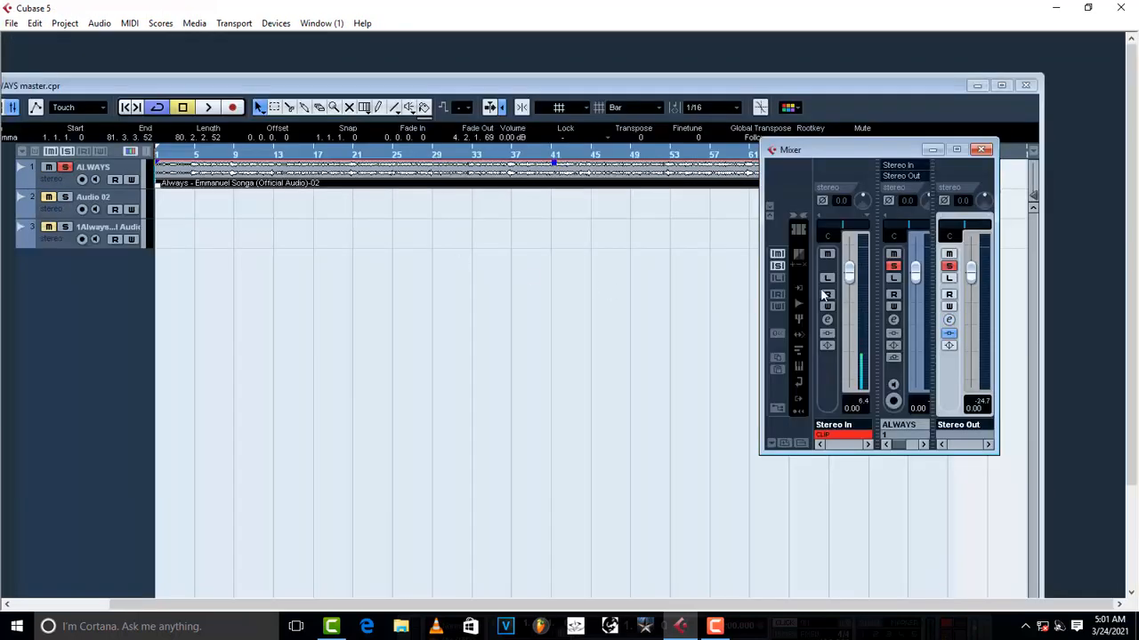
pyautogui.click(949, 320)
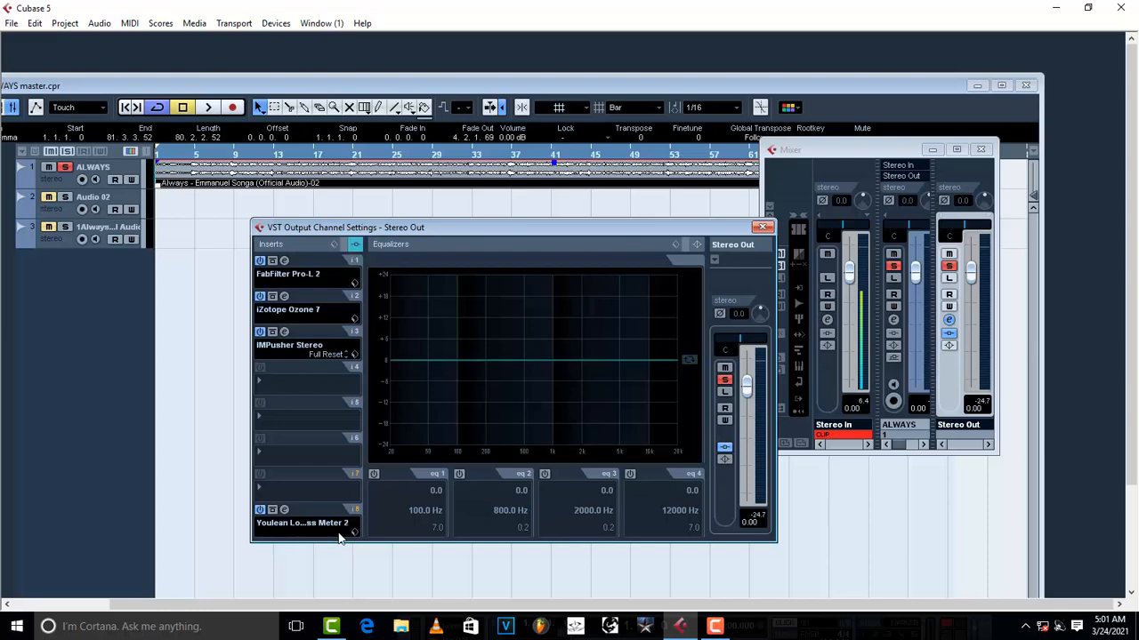
pyautogui.click(284, 261)
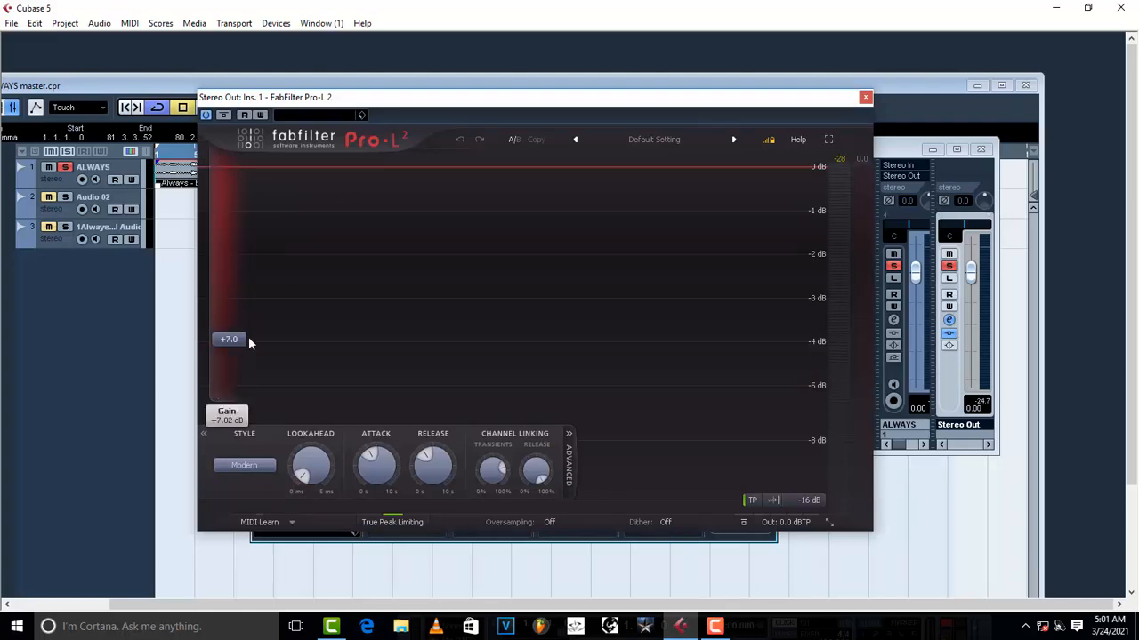
pyautogui.moveTo(247, 387)
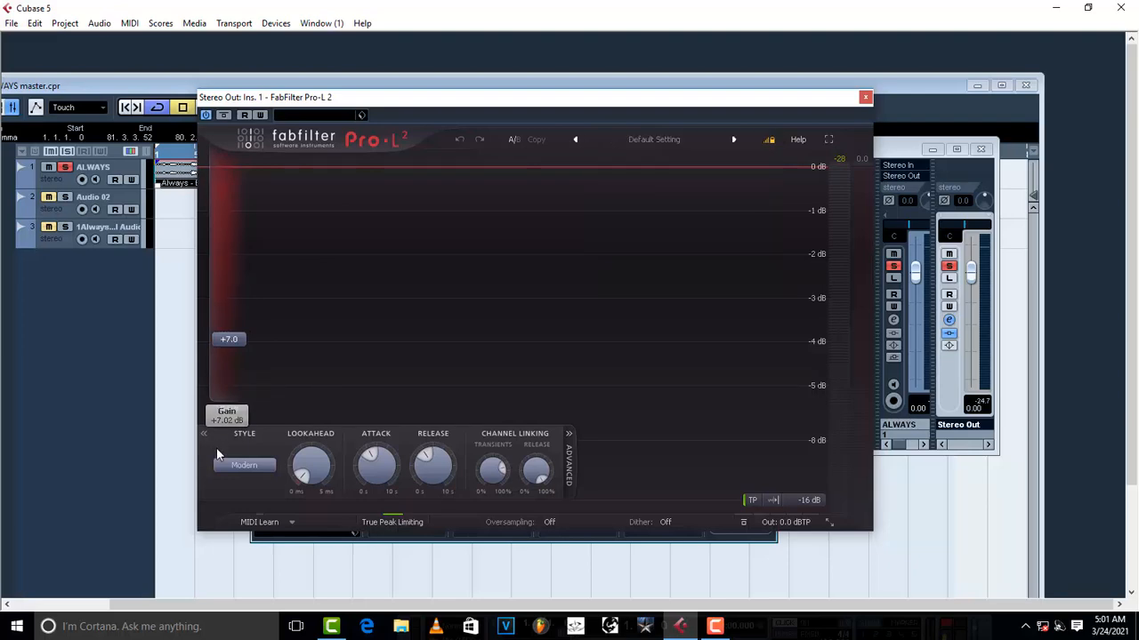
pyautogui.moveTo(250, 344)
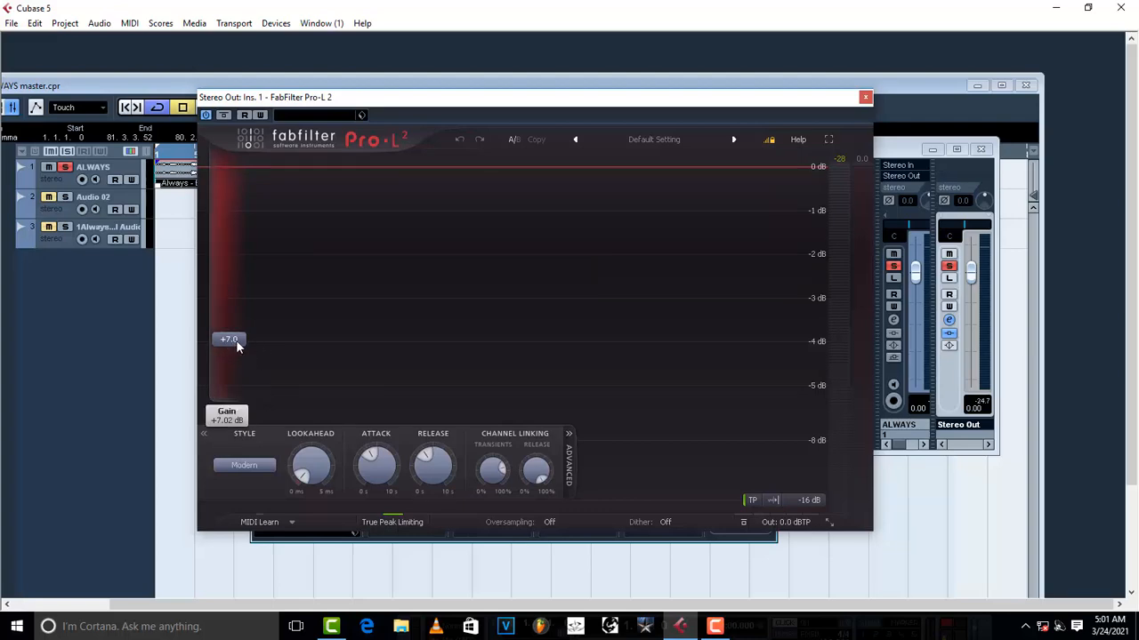
pyautogui.doubleClick(223, 338)
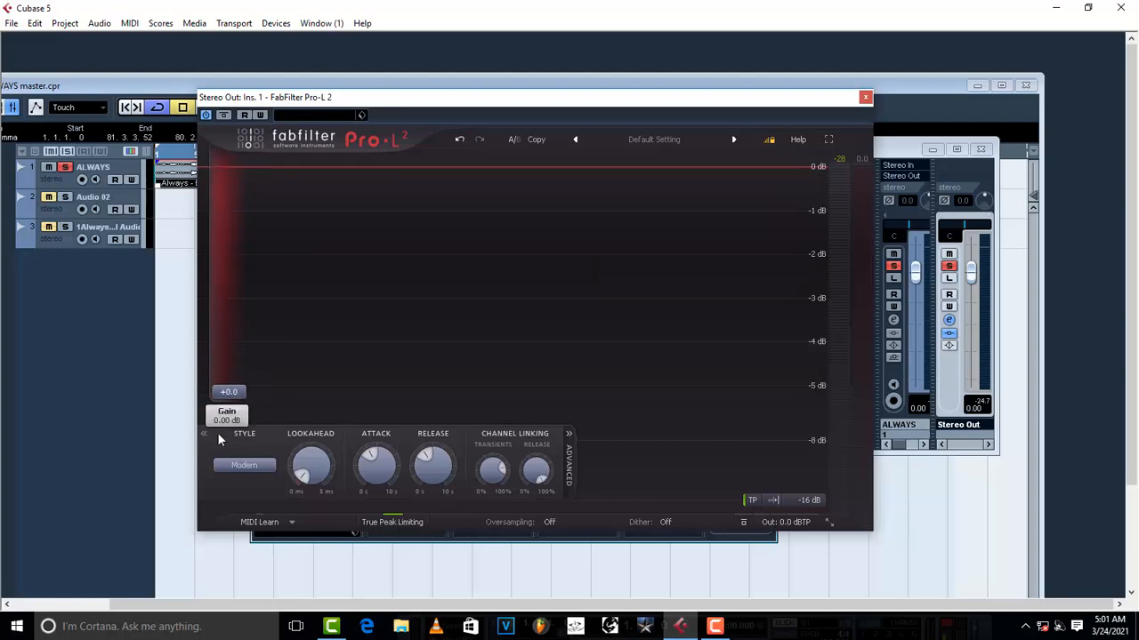
pyautogui.moveTo(228, 392); pyautogui.dragTo(236, 366)
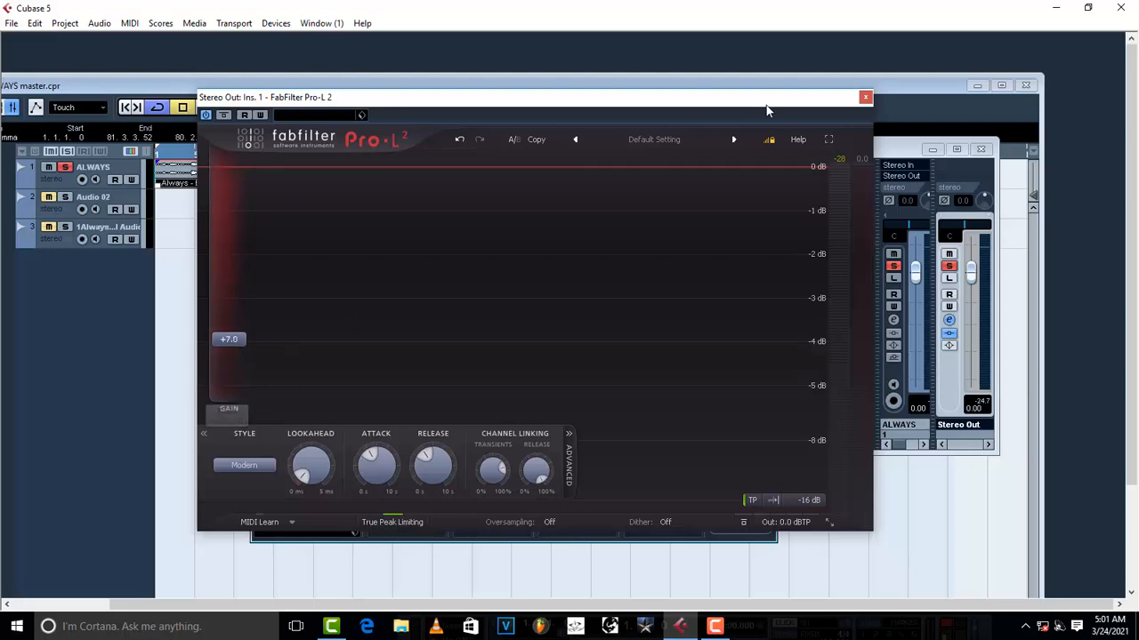
pyautogui.click(864, 97)
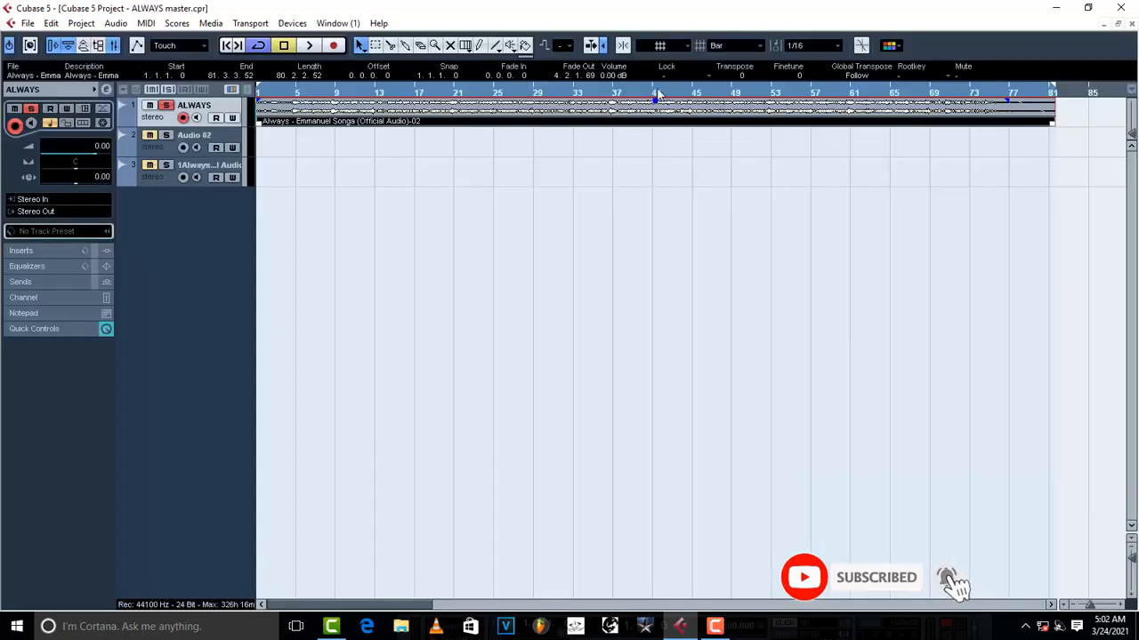
# Play the song from just after bar 13 and check the Stereo Out level in the mixer
pyautogui.click(385, 94)
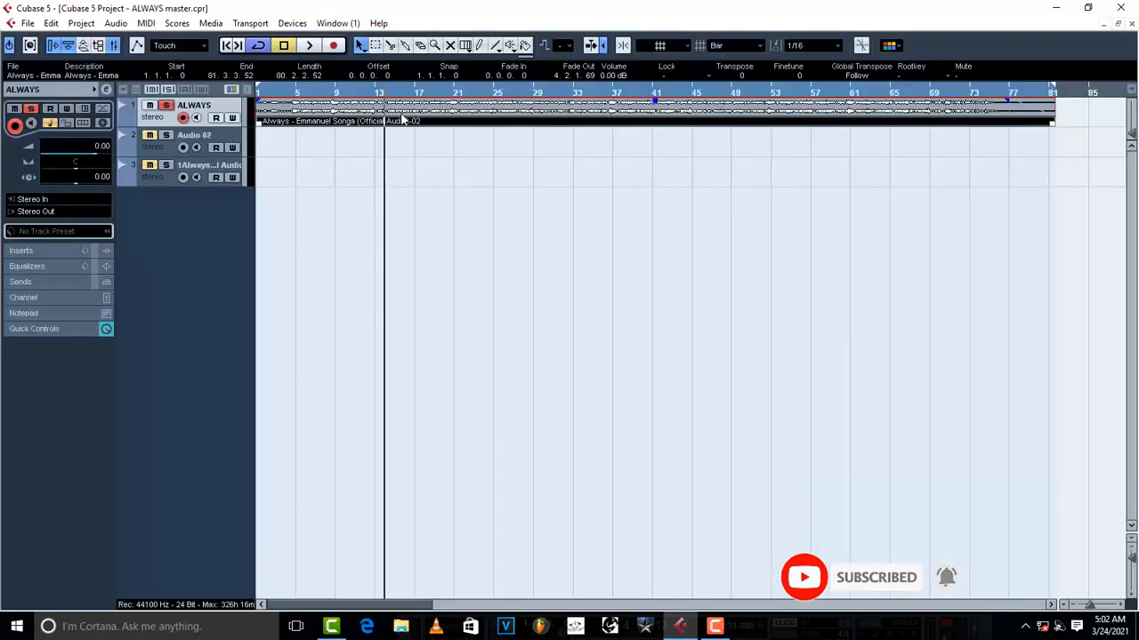
pyautogui.press('space')
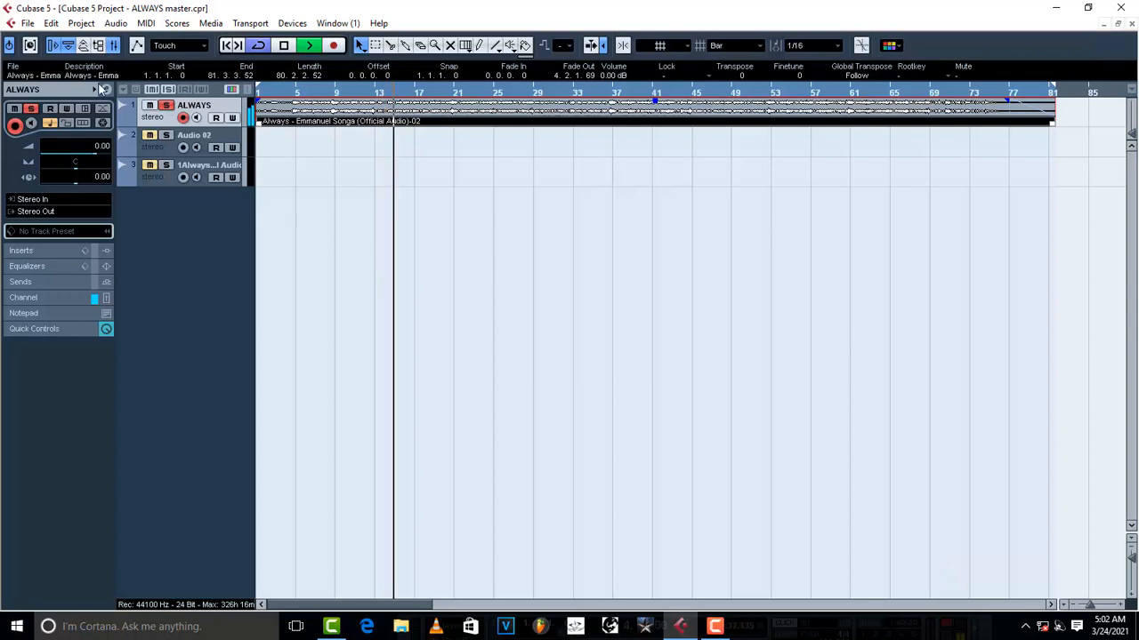
pyautogui.click(113, 47)
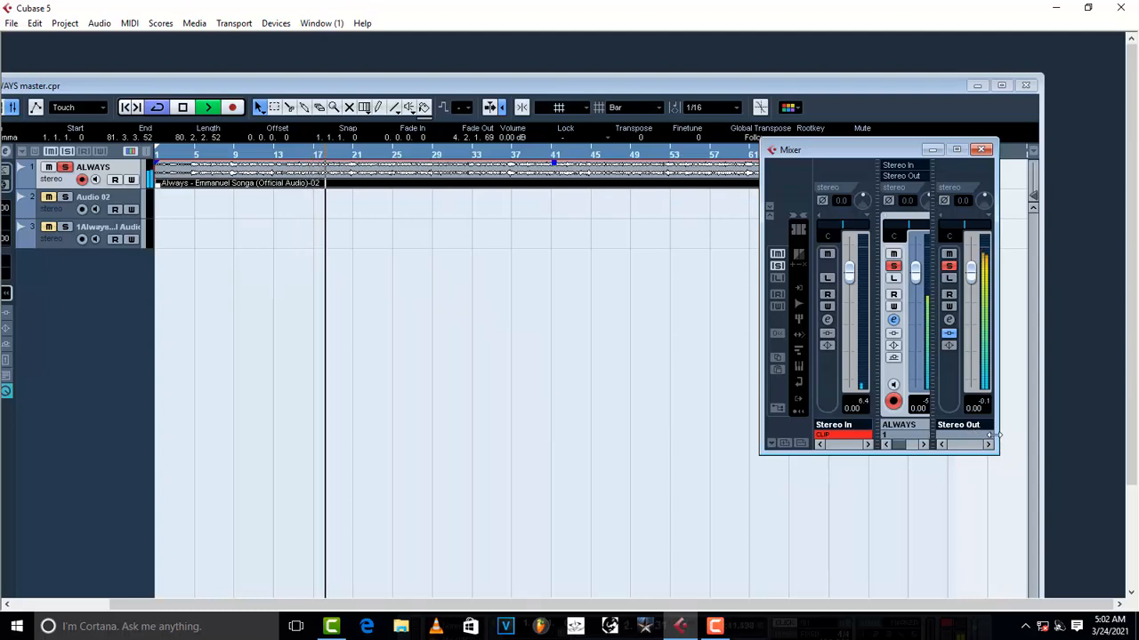
pyautogui.press('space')
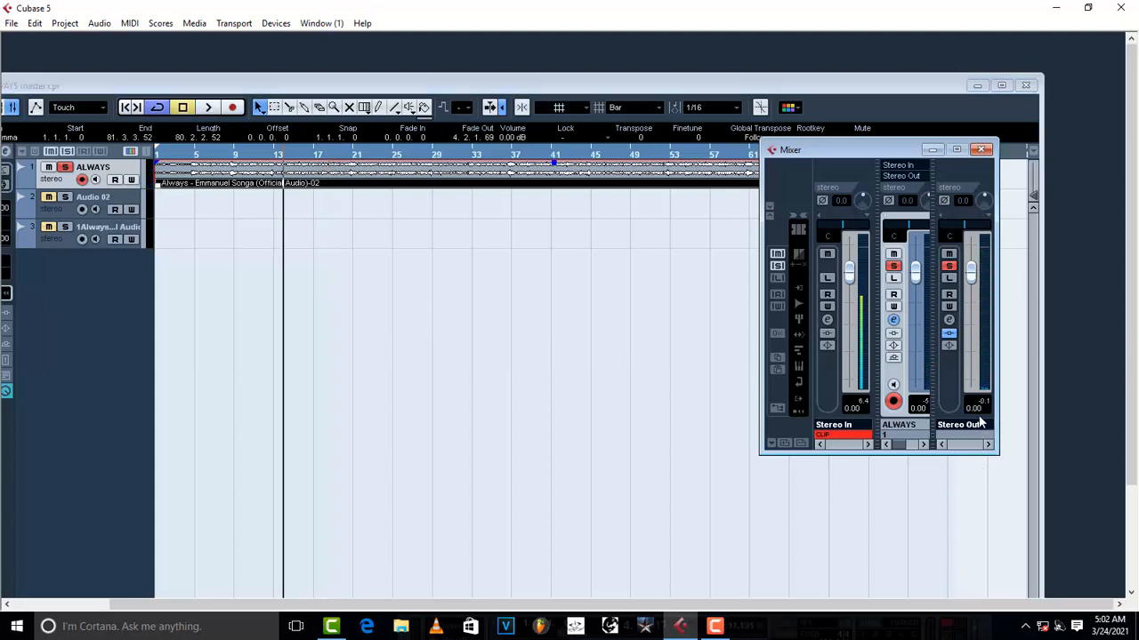
# Open the iZotope Ozone 7 insert on Stereo Out and play the song to examine its spectrum in the equalizer
pyautogui.click(950, 318)
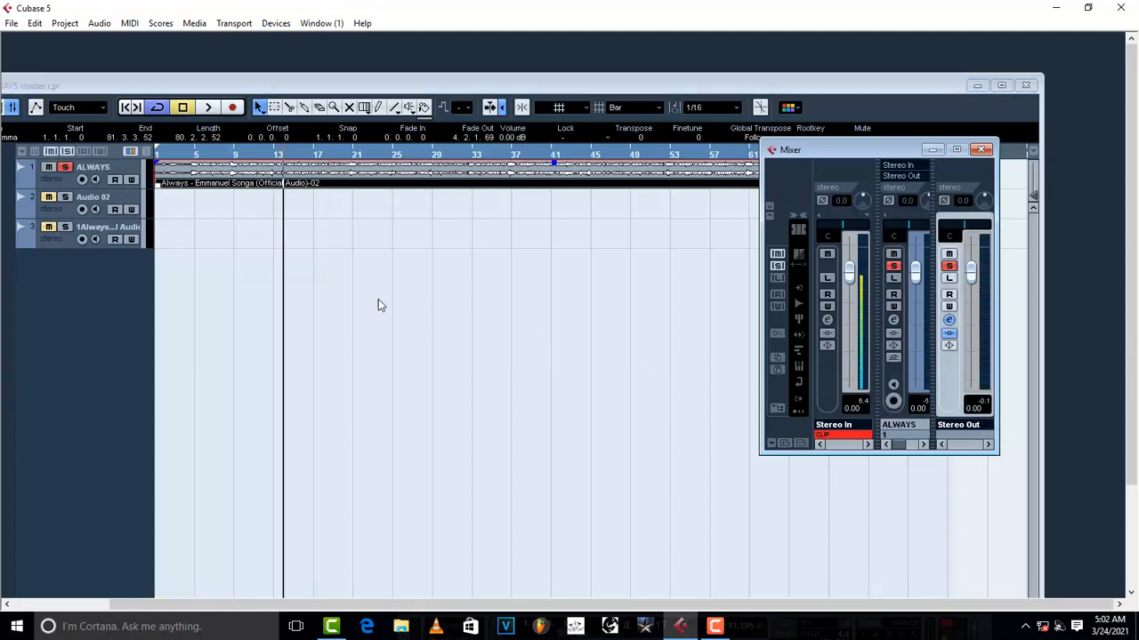
pyautogui.click(949, 321)
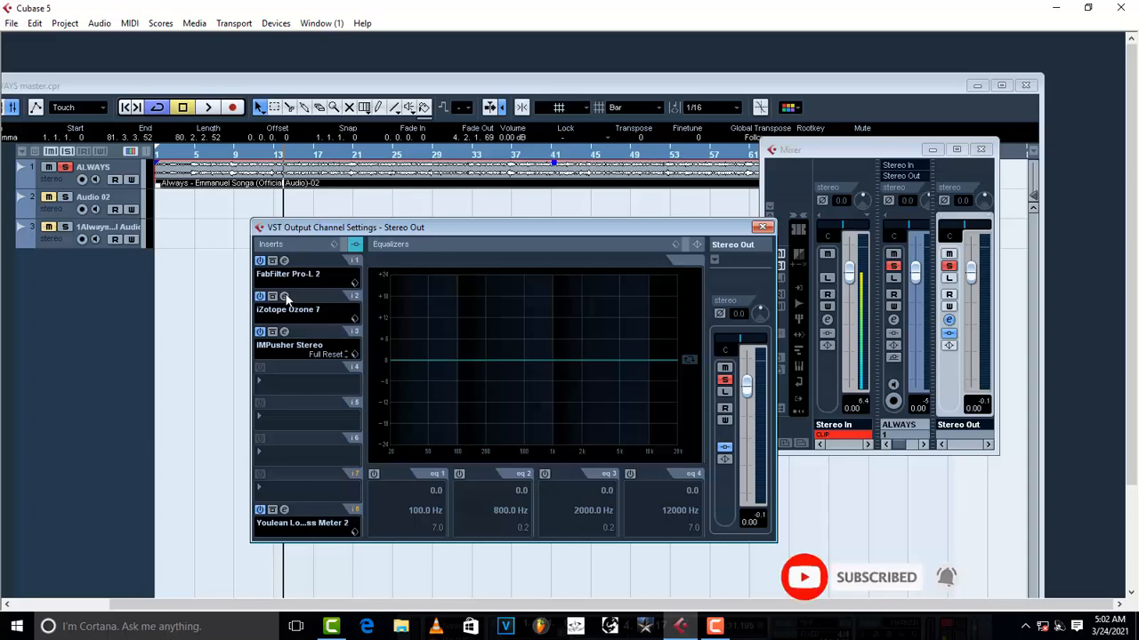
pyautogui.click(285, 297)
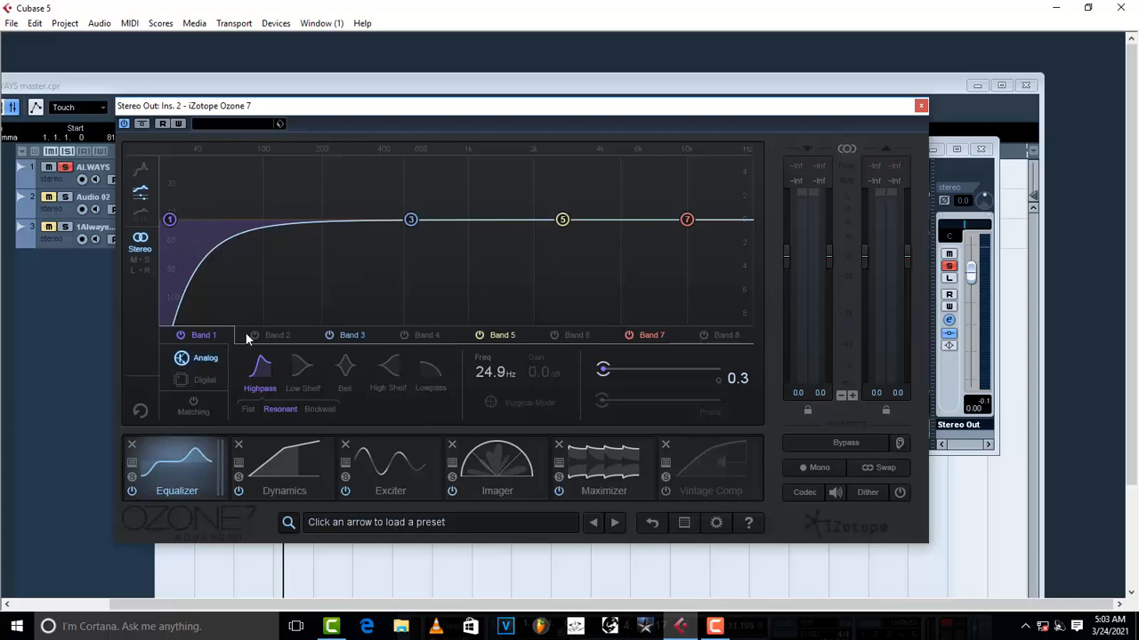
pyautogui.press('space')
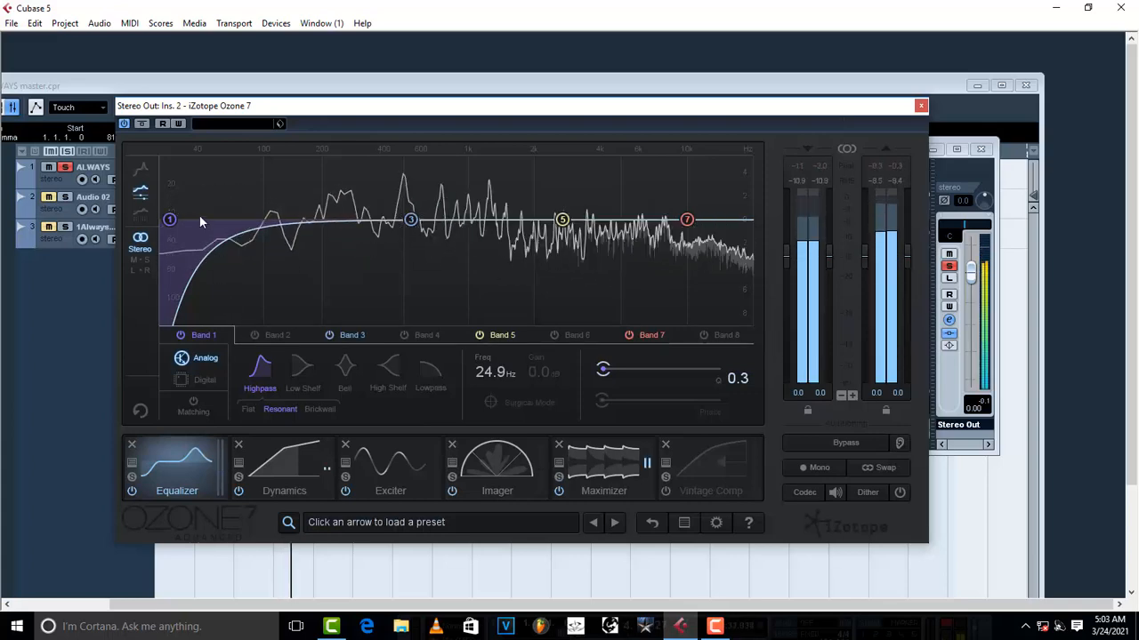
pyautogui.press('space')
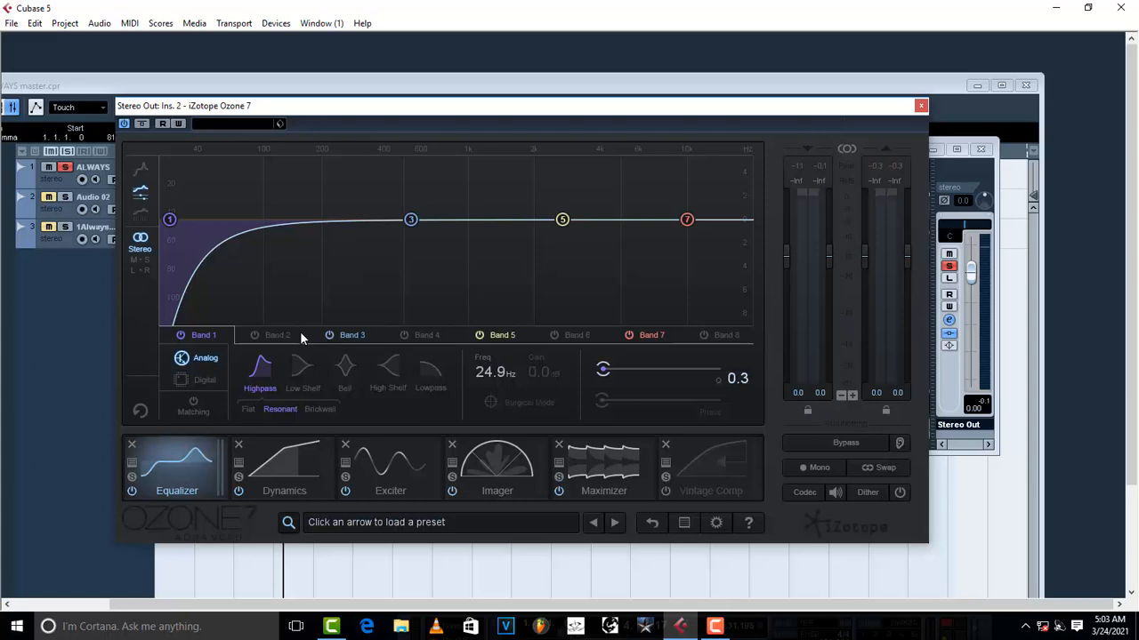
# Sweep the Ozone 7 equalizer's Band 1 highpass up to 423 Hz during playback to hear the low end removed
pyautogui.moveTo(169, 220); pyautogui.dragTo(176, 223)
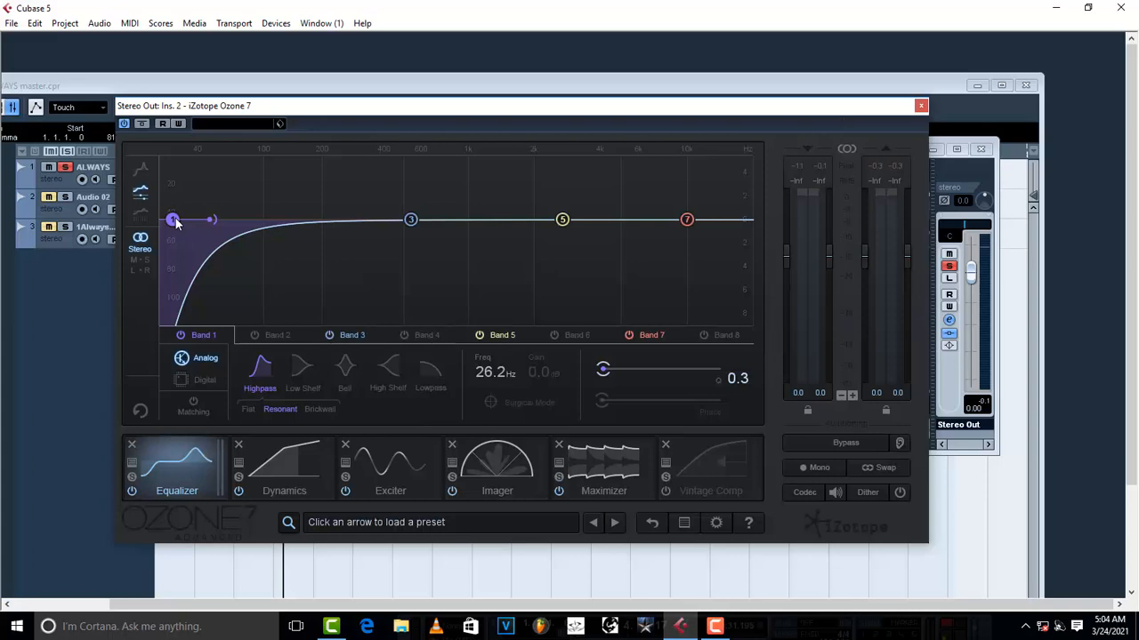
pyautogui.press('space')
pyautogui.moveTo(175, 223); pyautogui.dragTo(388, 236)
pyautogui.press('space')
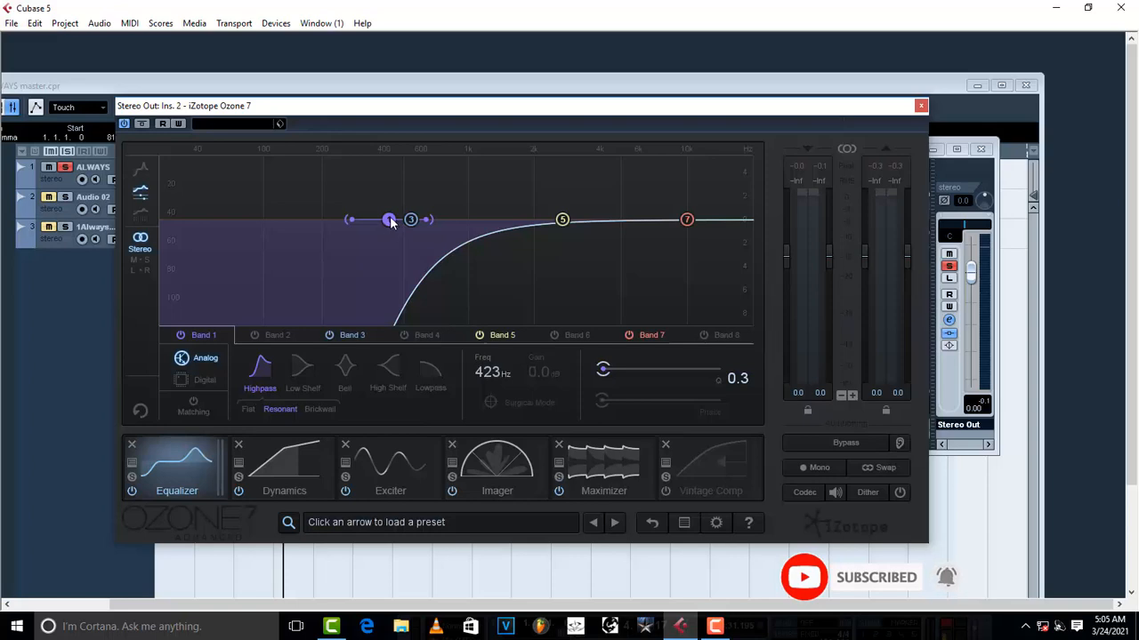
# Bring the Band 1 highpass down to about 25.2 Hz while the song plays, and stop playback
pyautogui.press('space')
pyautogui.moveTo(389, 219); pyautogui.dragTo(172, 228)
pyautogui.press('space')
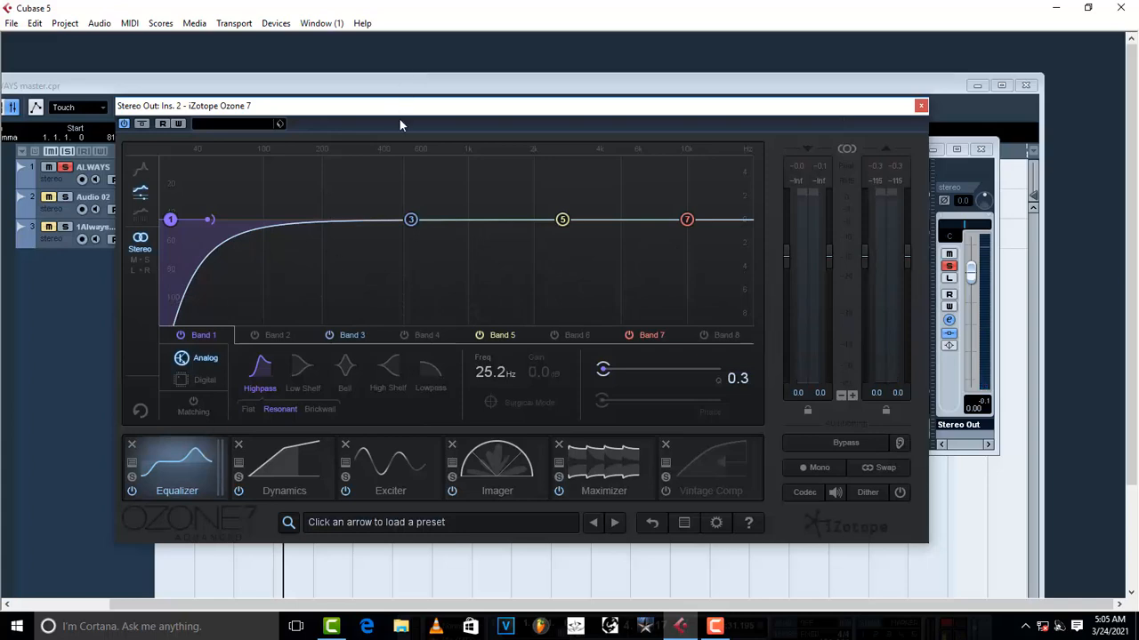
# Rearrange the Ozone 7 and Stereo Out channel settings windows so the insert list stays visible beside the plug-in
pyautogui.moveTo(395, 107); pyautogui.dragTo(533, 125)
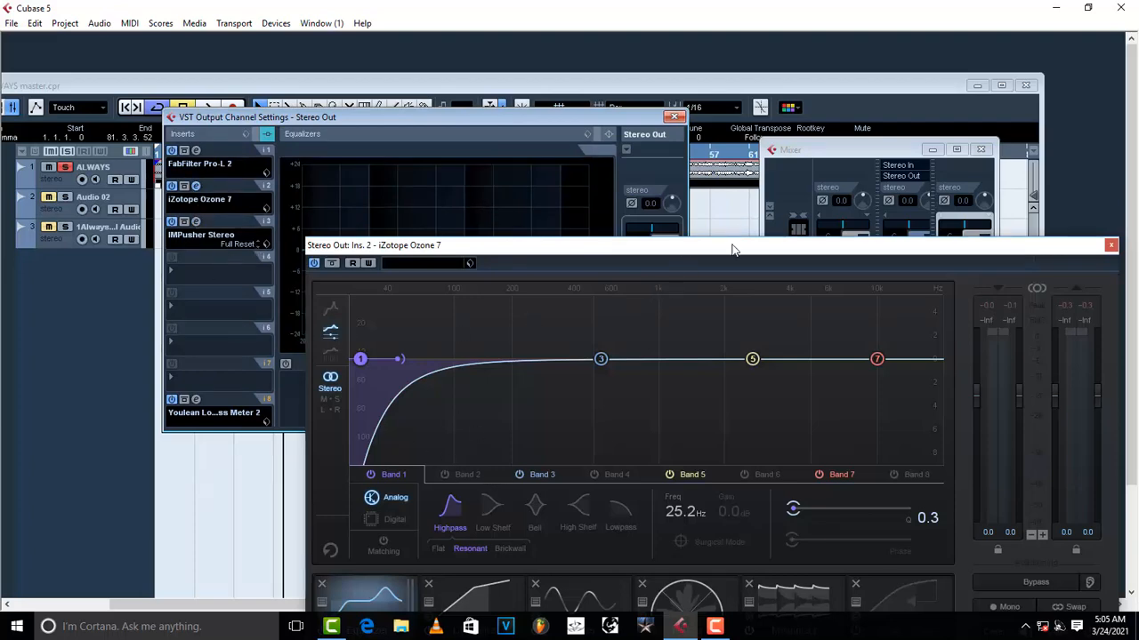
pyautogui.moveTo(734, 247); pyautogui.dragTo(602, 107)
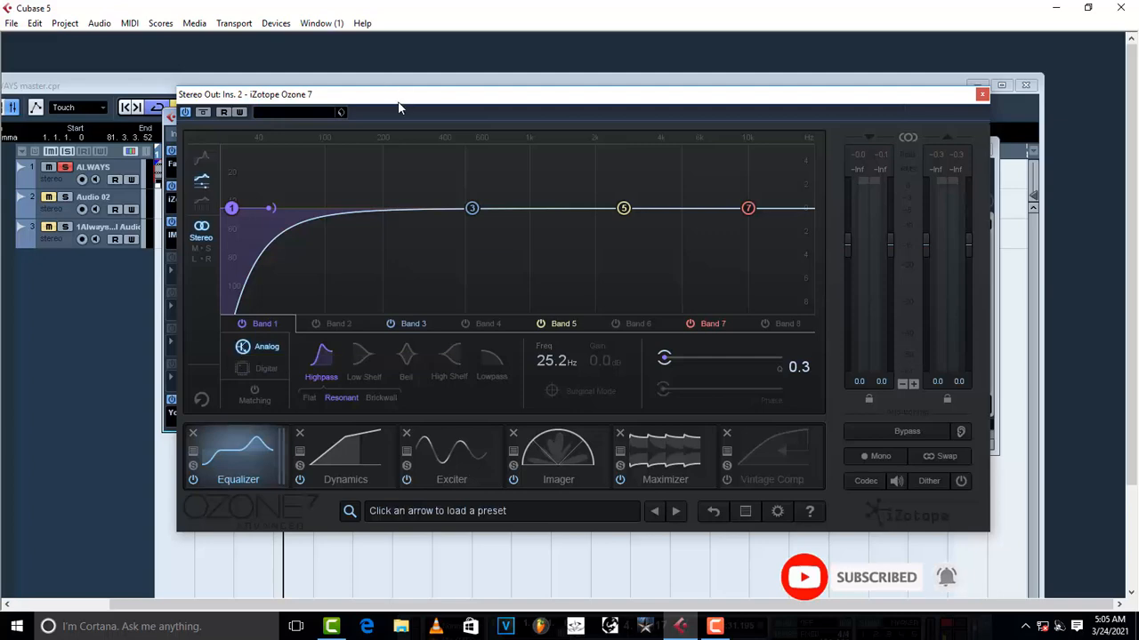
pyautogui.moveTo(398, 107); pyautogui.dragTo(476, 126)
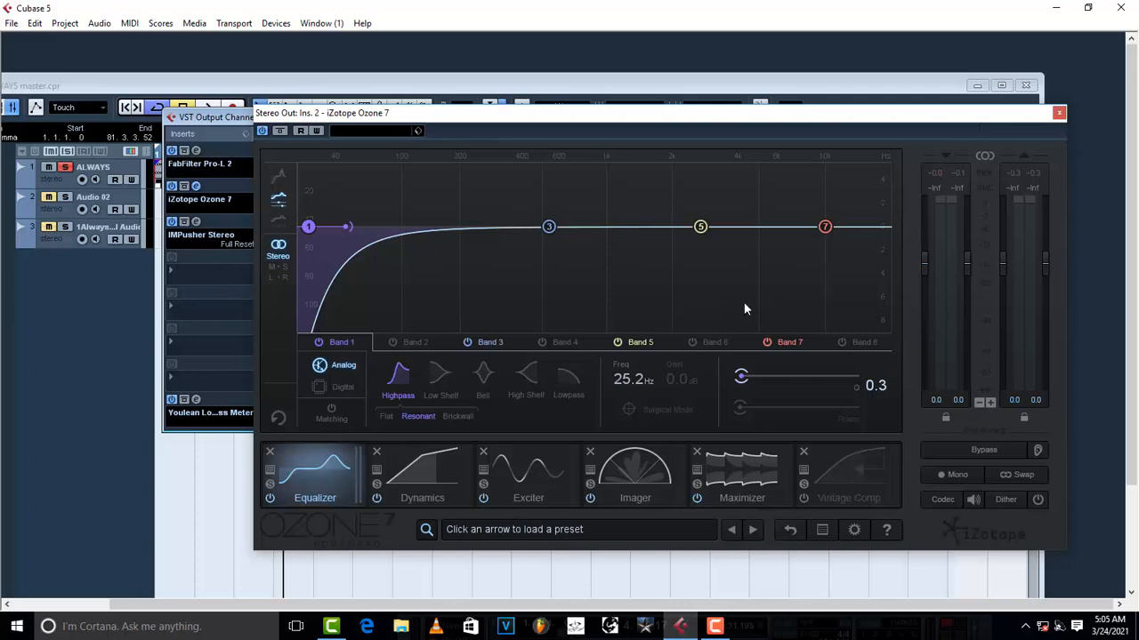
# Load the Maximizer dynamics plug-in into Stereo Out insert slot 4, close its window and deactivate the insert
pyautogui.click(200, 273)
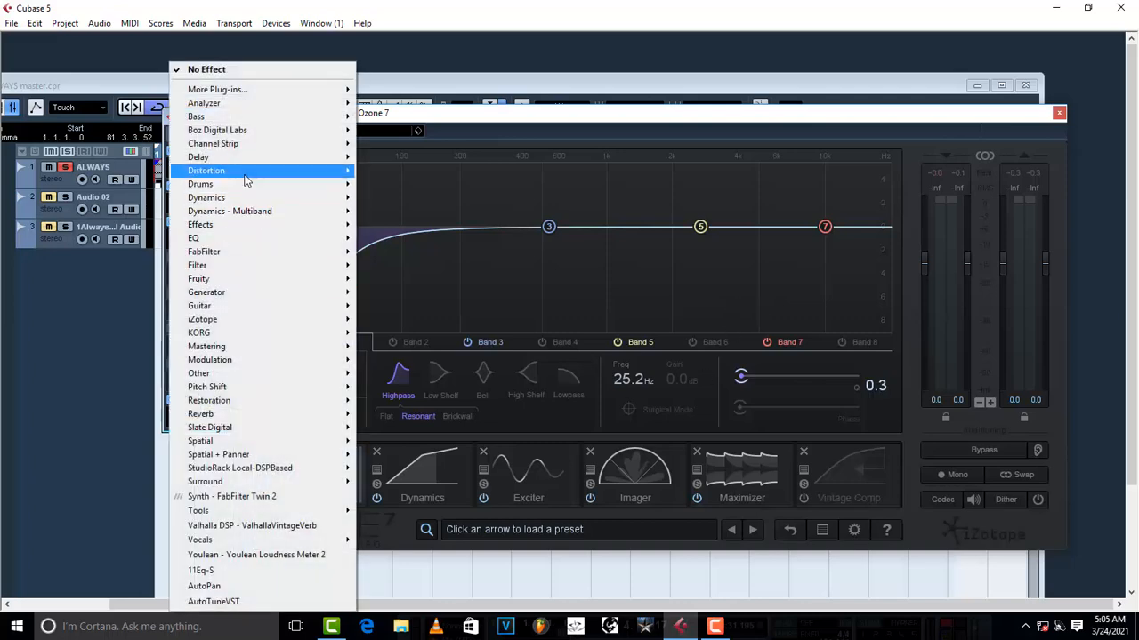
pyautogui.moveTo(247, 203)
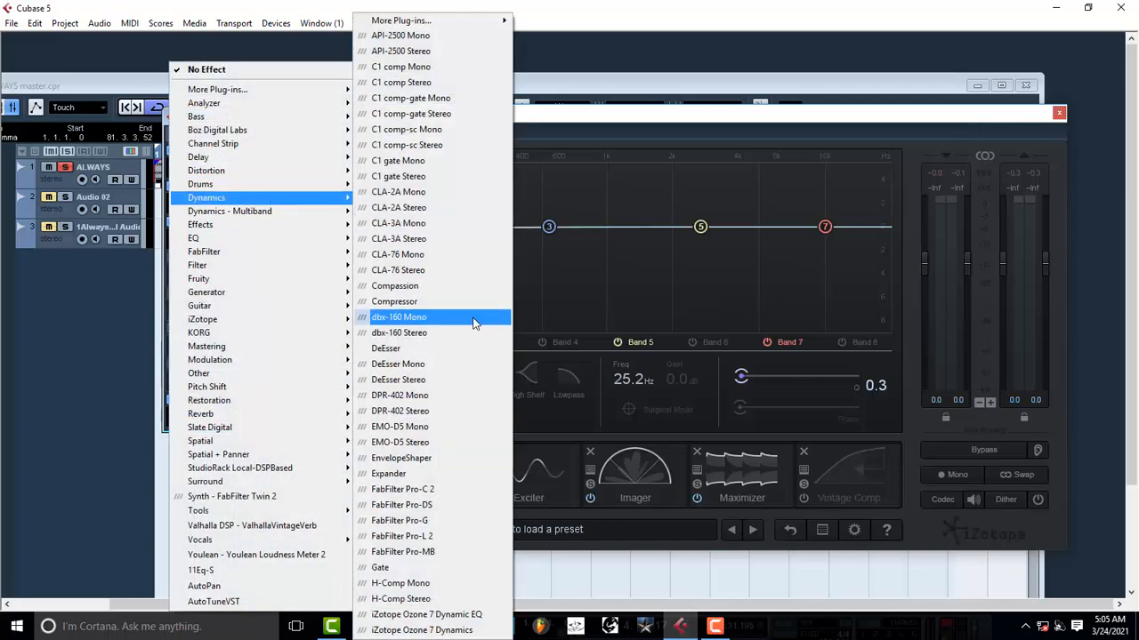
pyautogui.moveTo(498, 21)
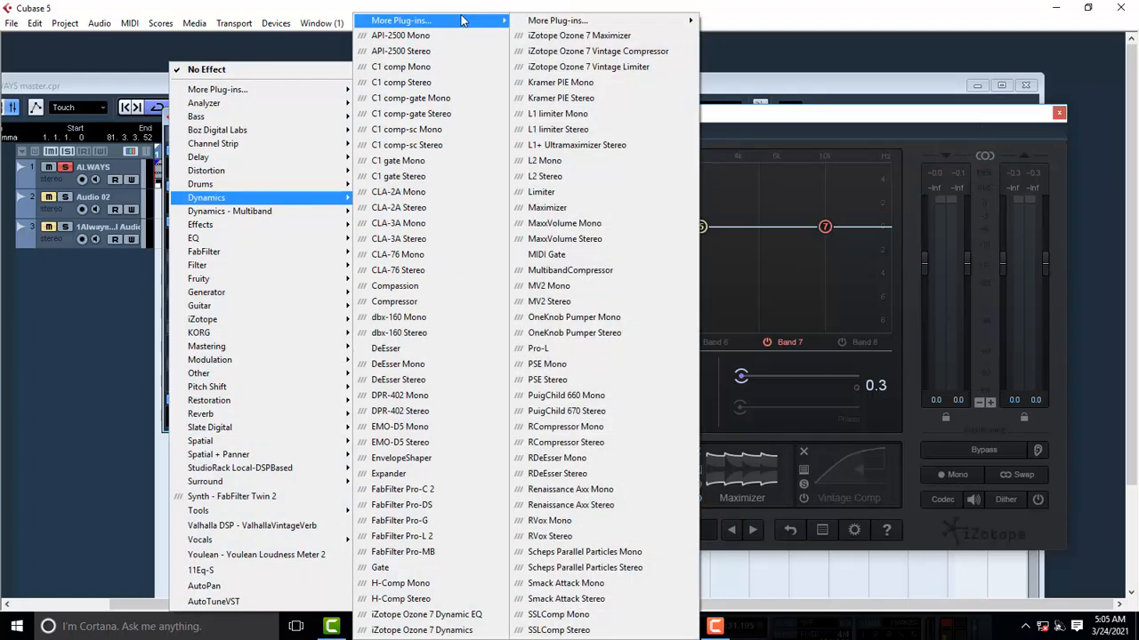
pyautogui.click(560, 208)
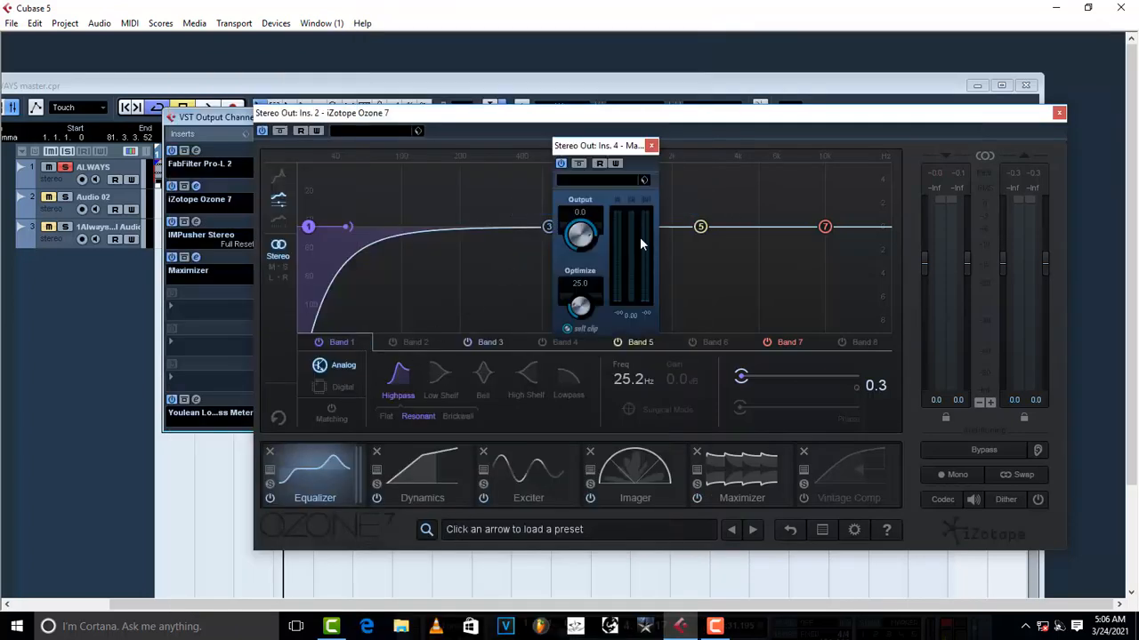
pyautogui.click(652, 147)
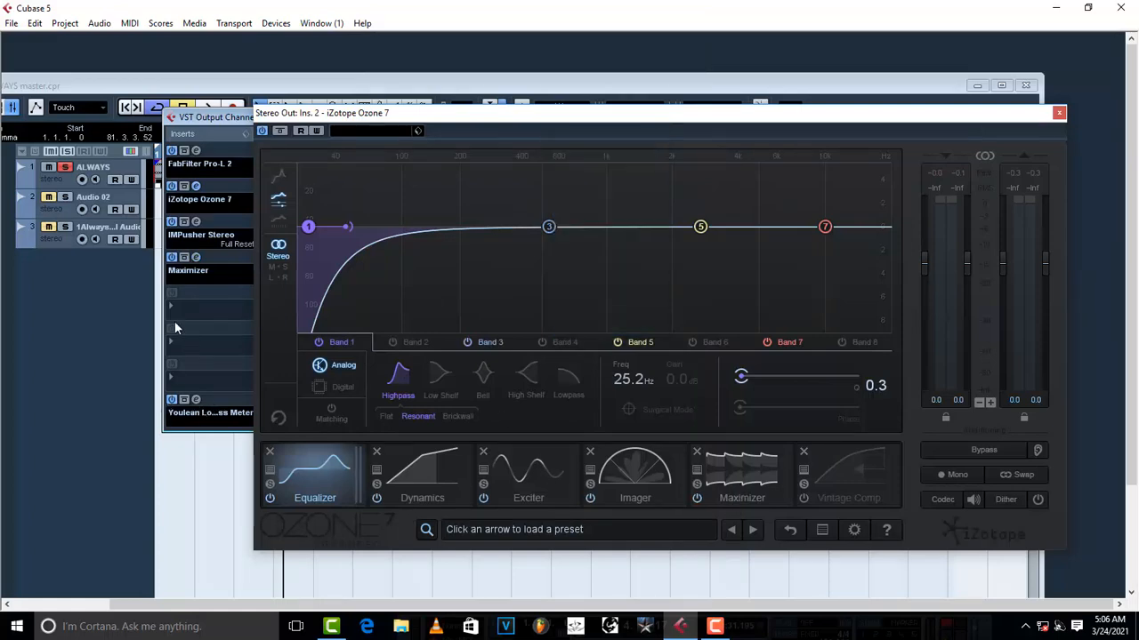
pyautogui.click(173, 257)
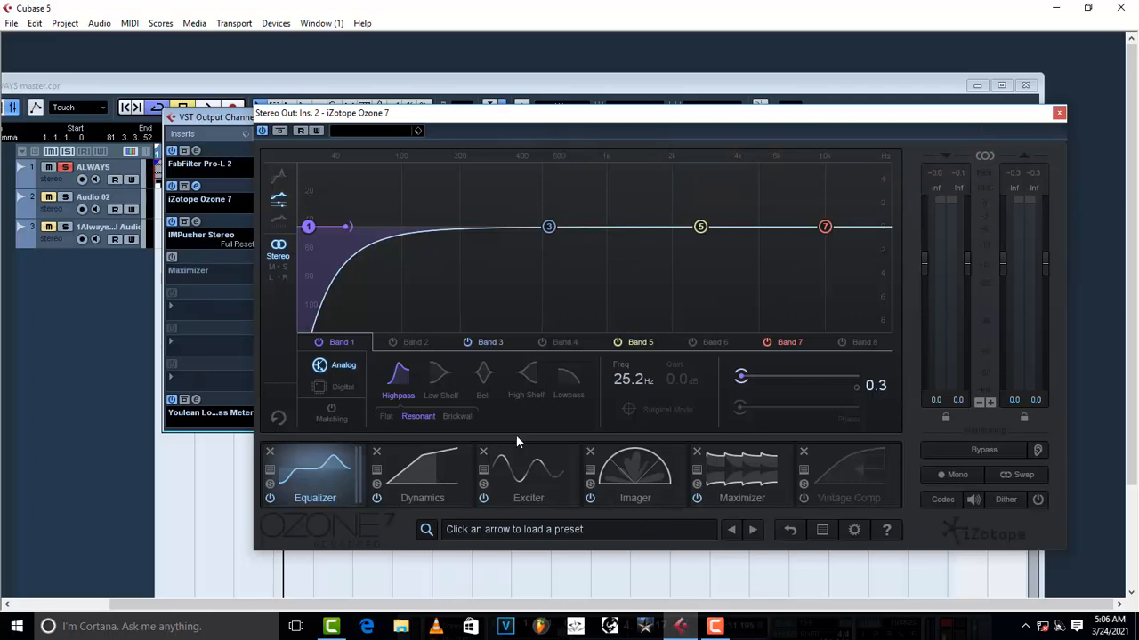
pyautogui.click(193, 267)
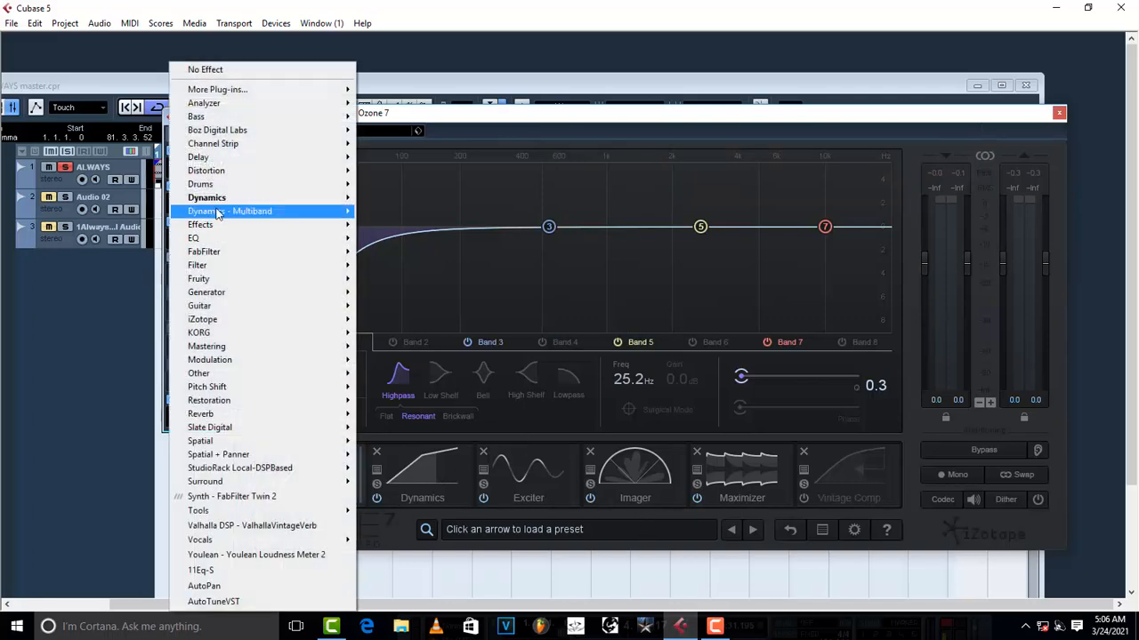
pyautogui.moveTo(214, 243)
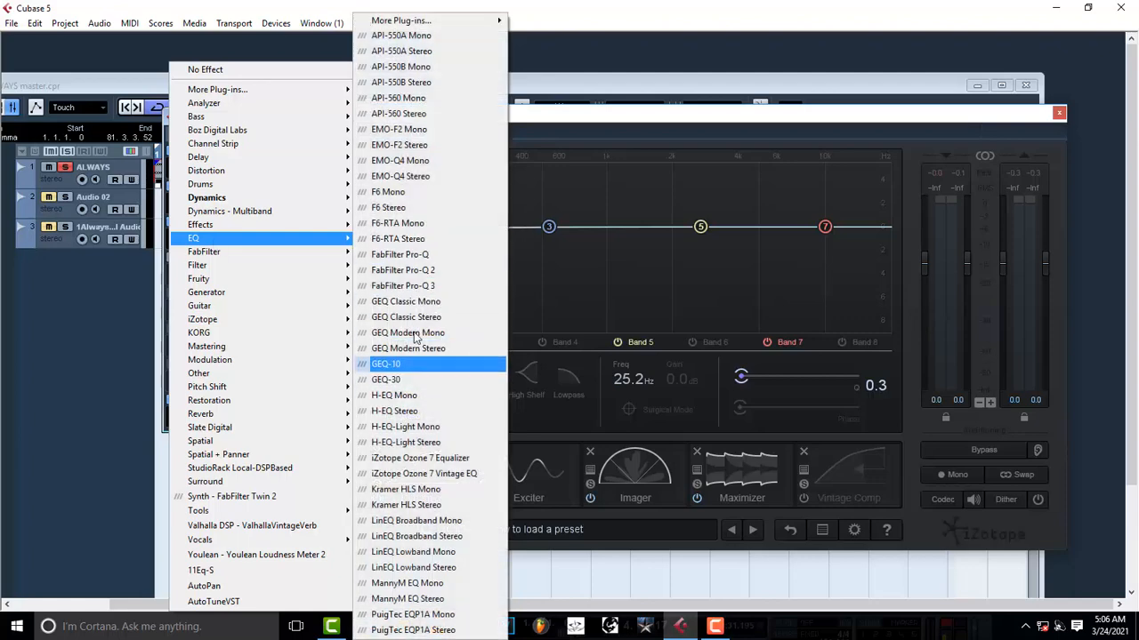
pyautogui.moveTo(426, 20)
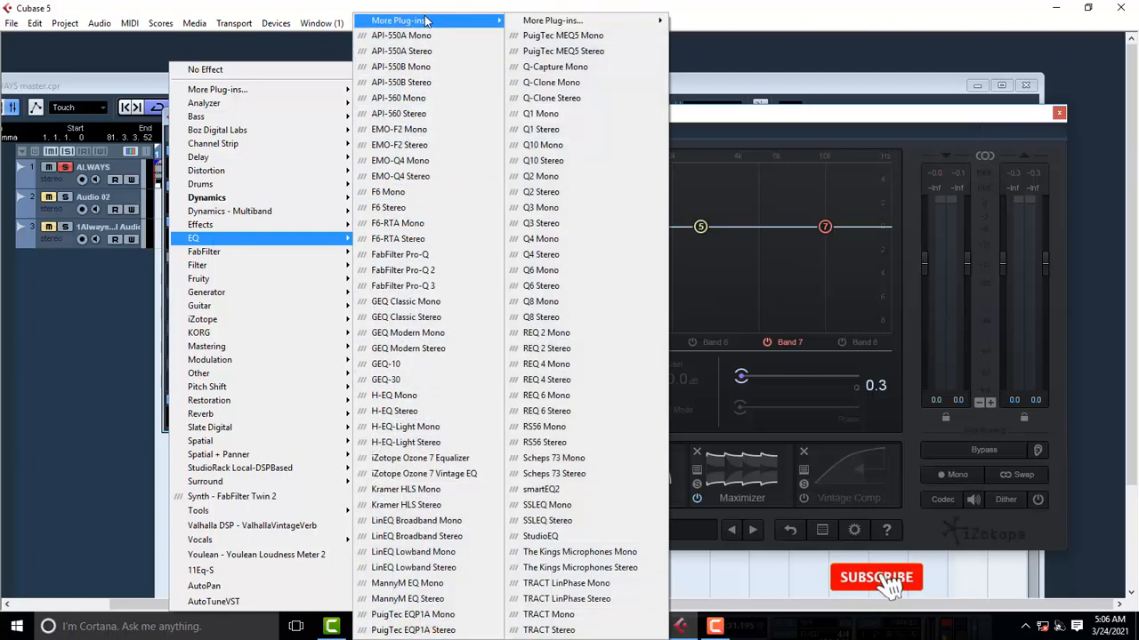
pyautogui.click(748, 122)
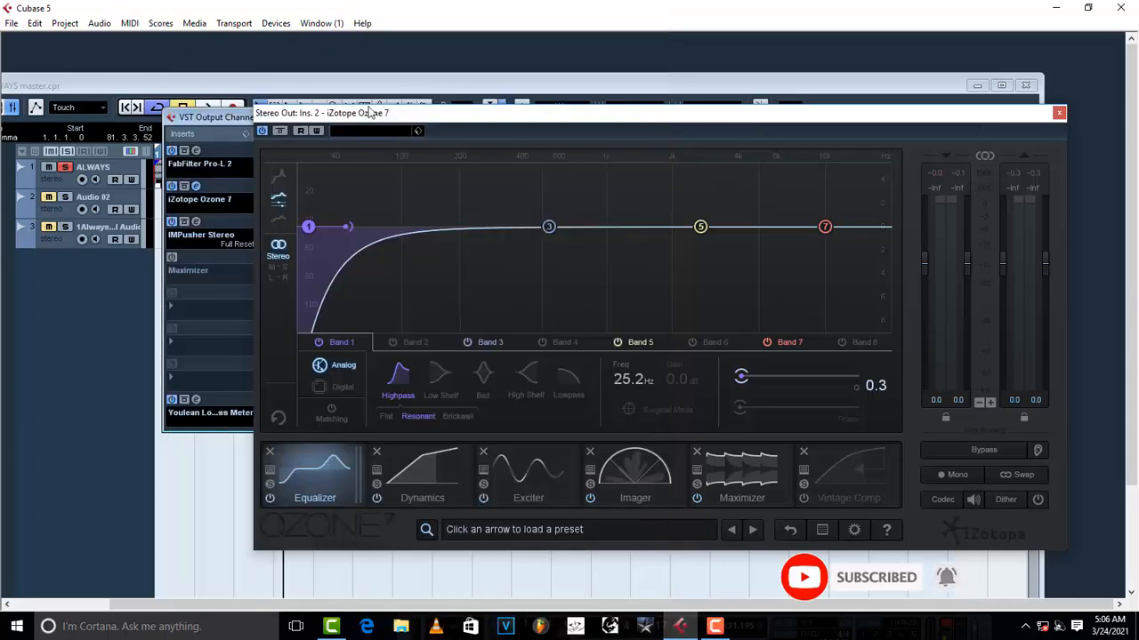
# Try a low-end cut in the Stereo Out channel equalizer with EQ 1 at 41.0 Hz, -18.6 and EQ 2 at 37.0 Hz, -9.4, and disable both bands
pyautogui.moveTo(559, 116); pyautogui.dragTo(824, 315)
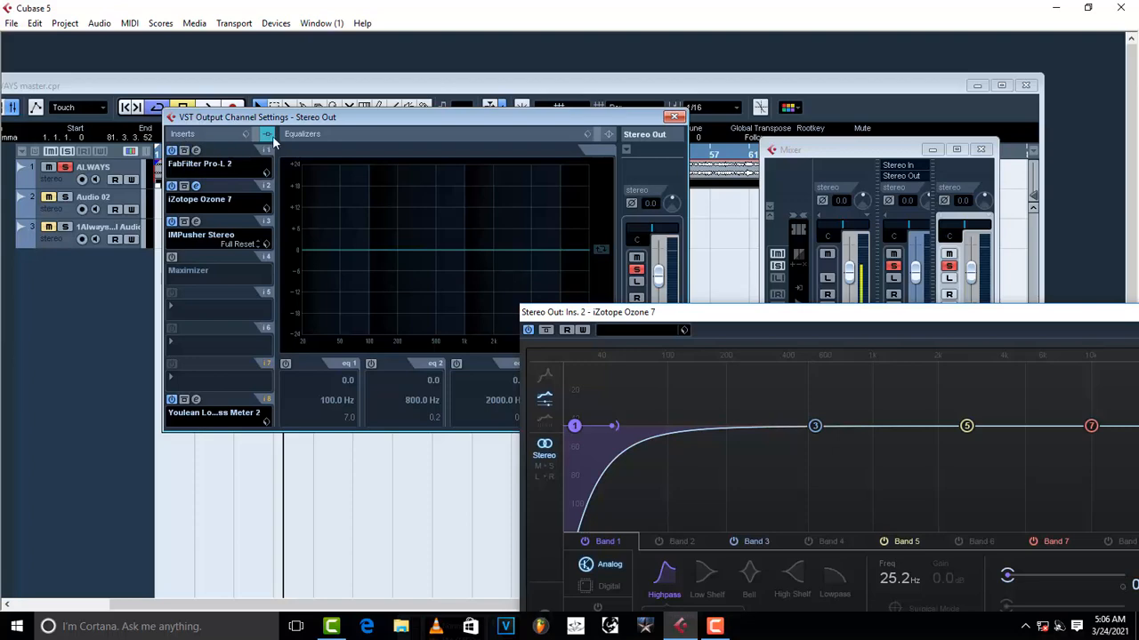
pyautogui.moveTo(340, 252); pyautogui.dragTo(327, 287)
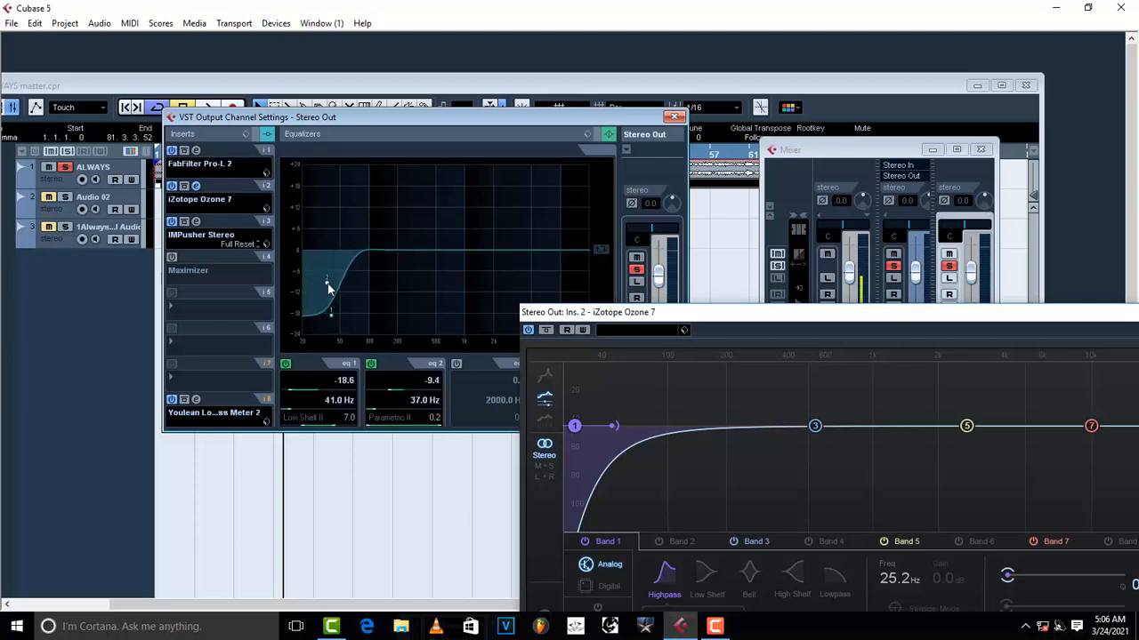
pyautogui.click(285, 363)
pyautogui.click(371, 363)
pyautogui.moveTo(765, 315); pyautogui.dragTo(495, 145)
# Clear the Maximizer from Stereo Out insert slot 4 and look through the Spatial plug-ins offered for the slot
pyautogui.click(210, 270)
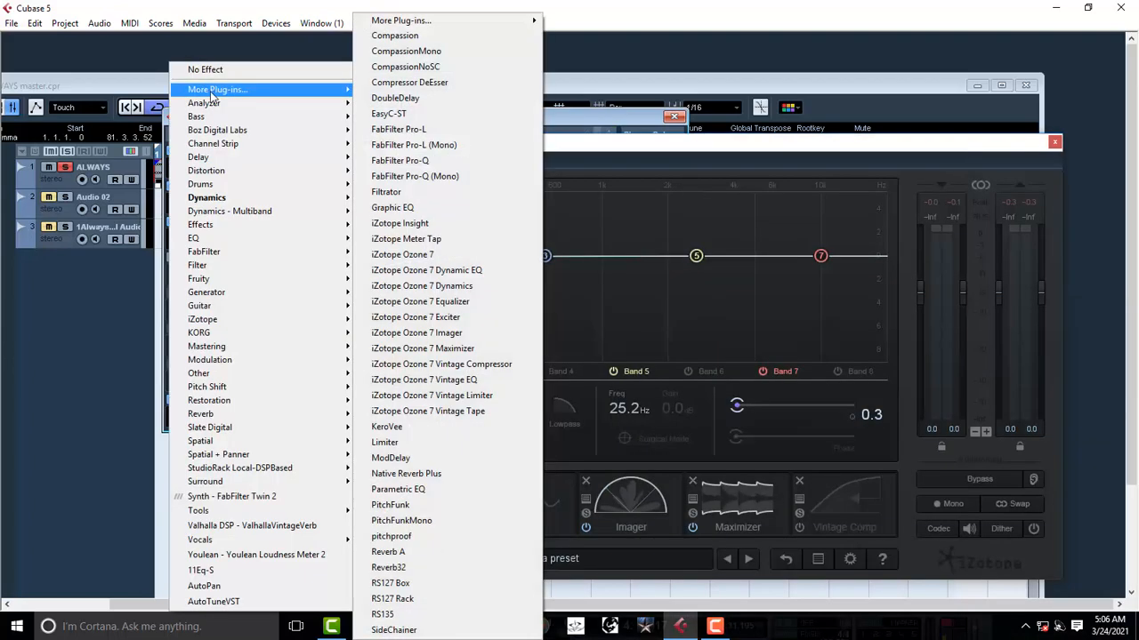
pyautogui.click(211, 68)
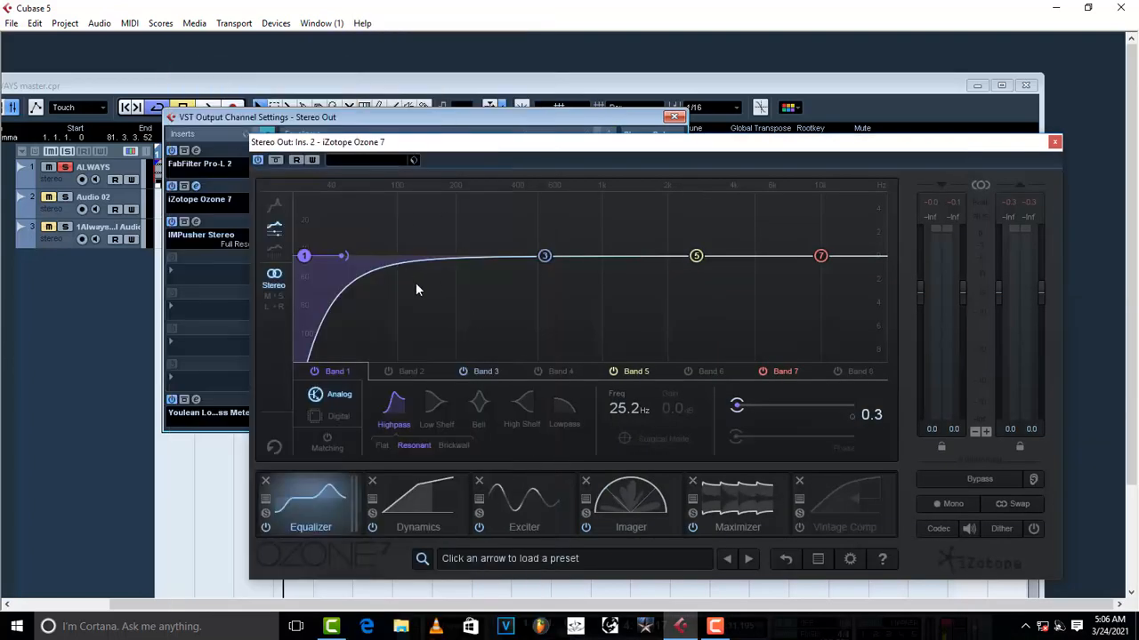
pyautogui.click(205, 277)
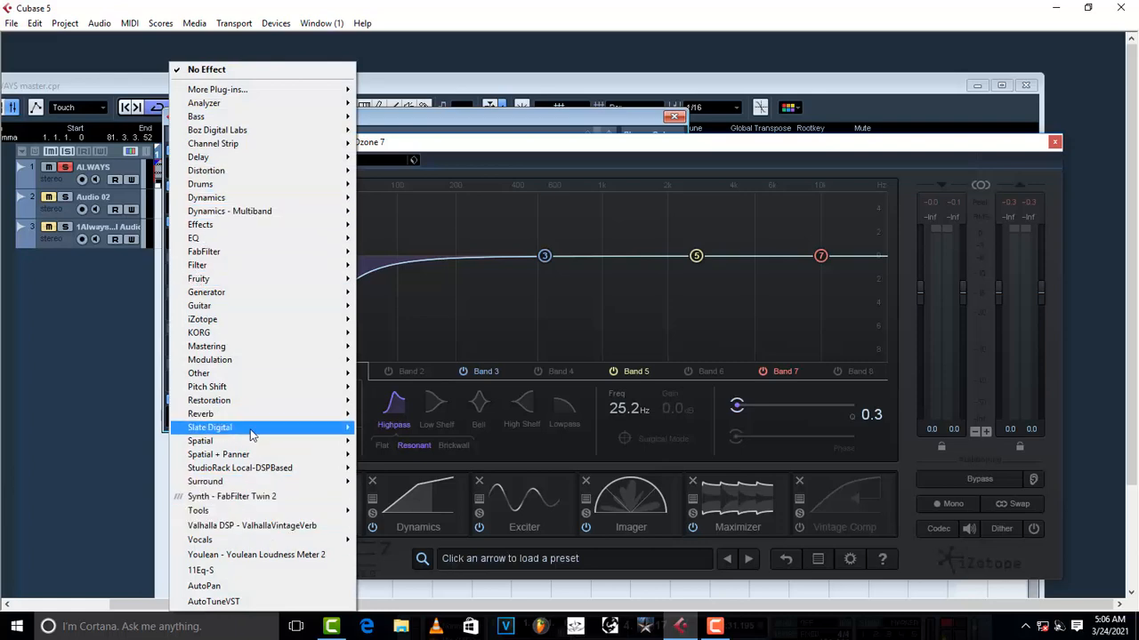
pyautogui.moveTo(248, 443)
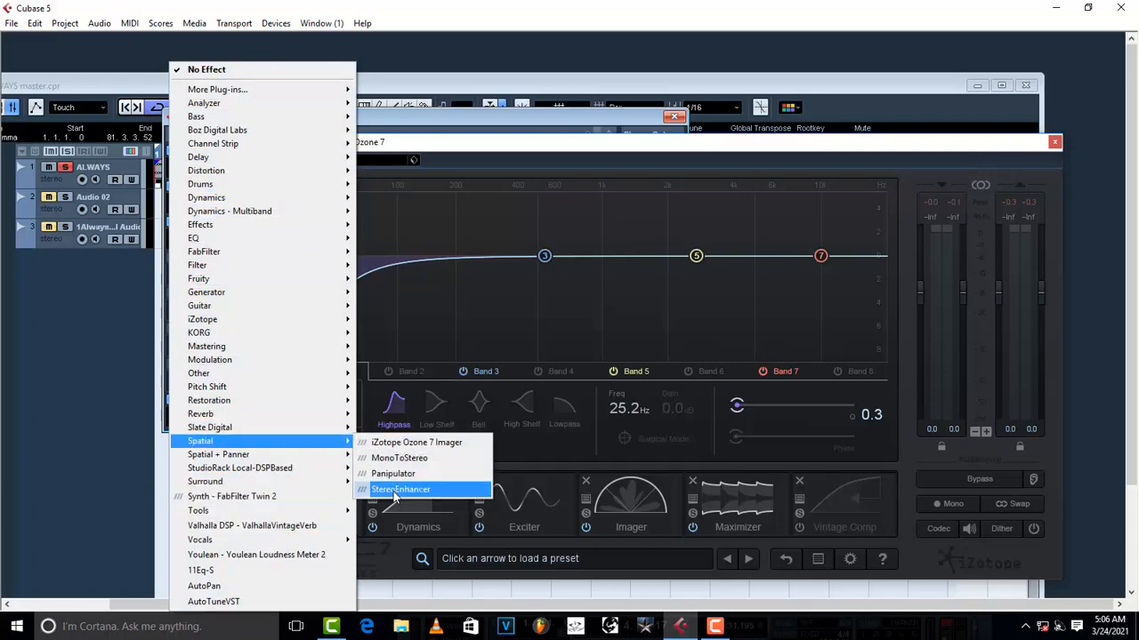
pyautogui.click(427, 209)
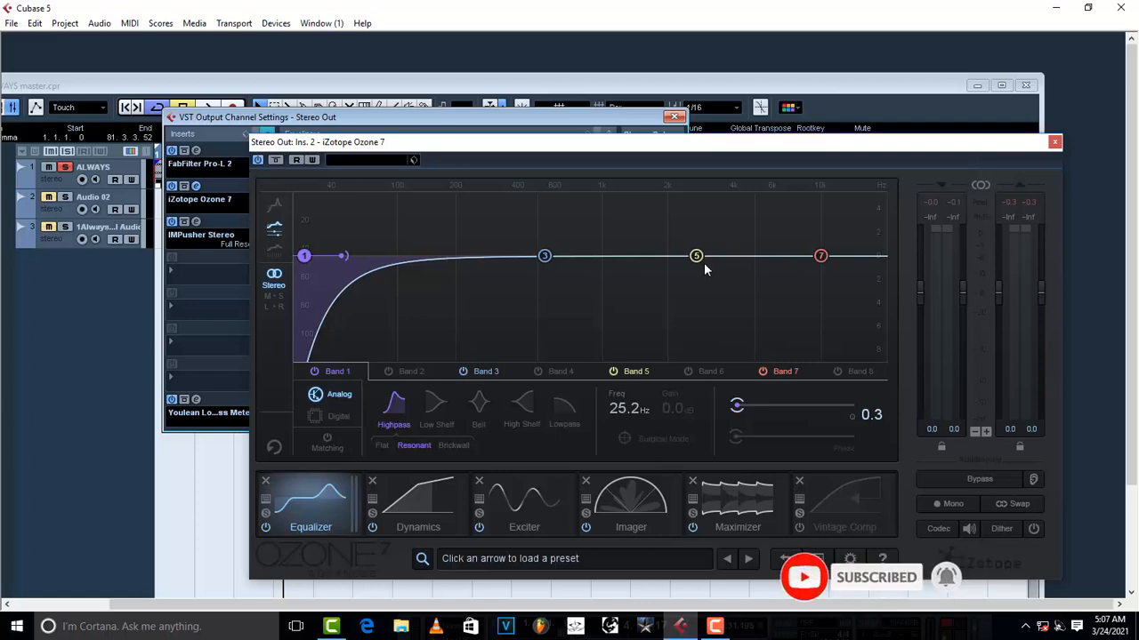
# Try a 2.0 dB bell boost on Ozone 7's equalizer Band 3 at about 542 Hz and undo it
pyautogui.moveTo(544, 256); pyautogui.dragTo(546, 233)
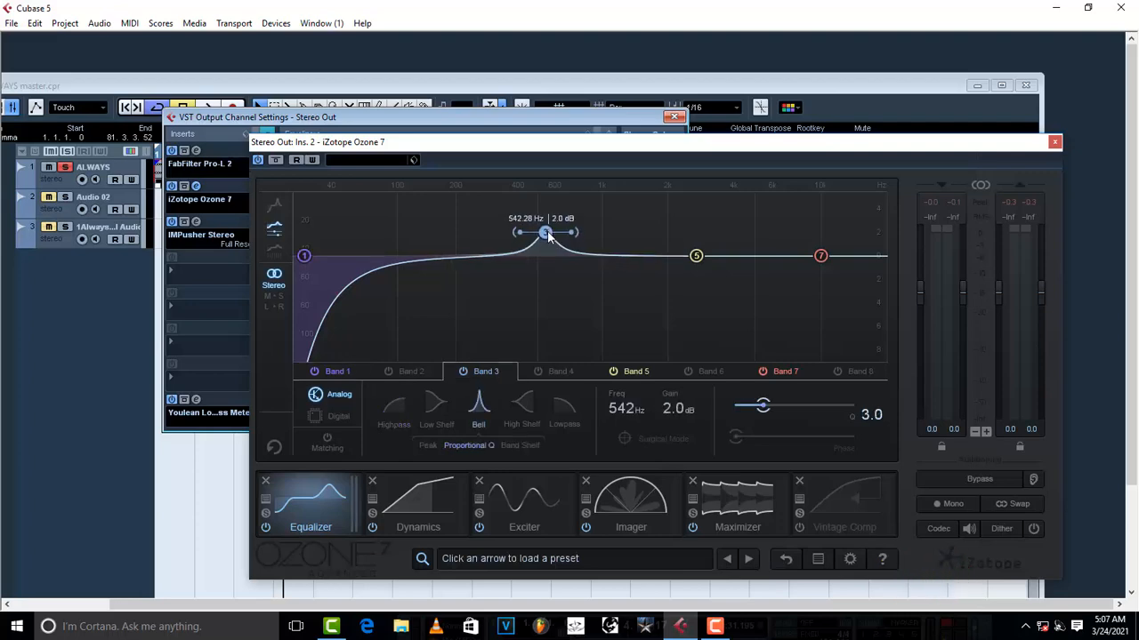
pyautogui.hotkey('ctrl', 'z')
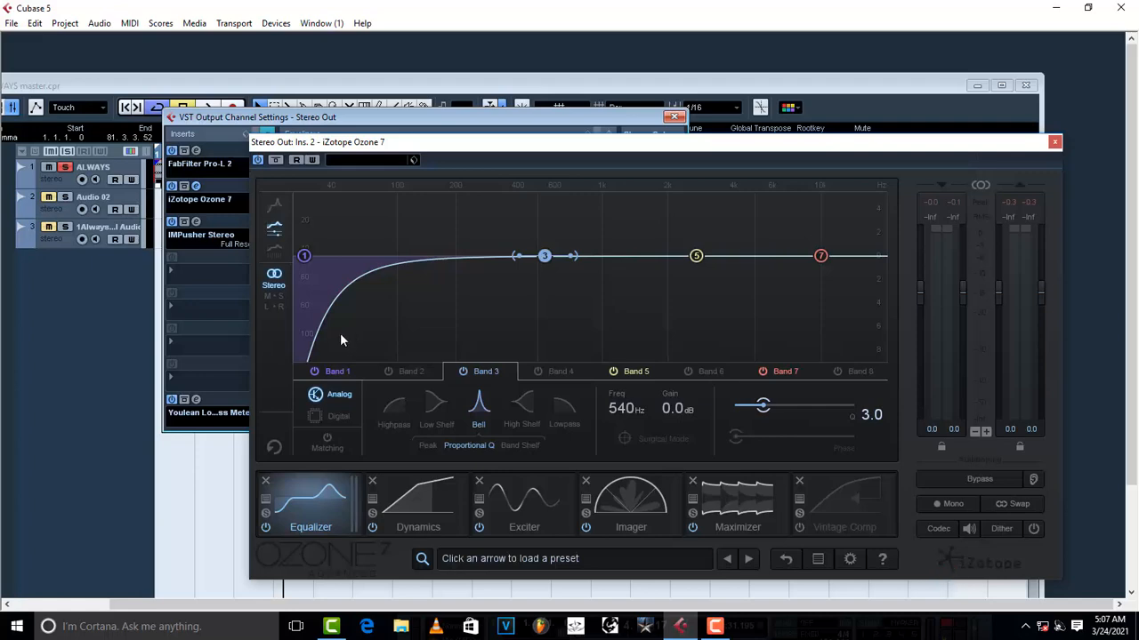
# Examine Ozone 7's Dynamics module during a short playback and view its preset list, including Master Bus, without changing the settings
pyautogui.click(430, 504)
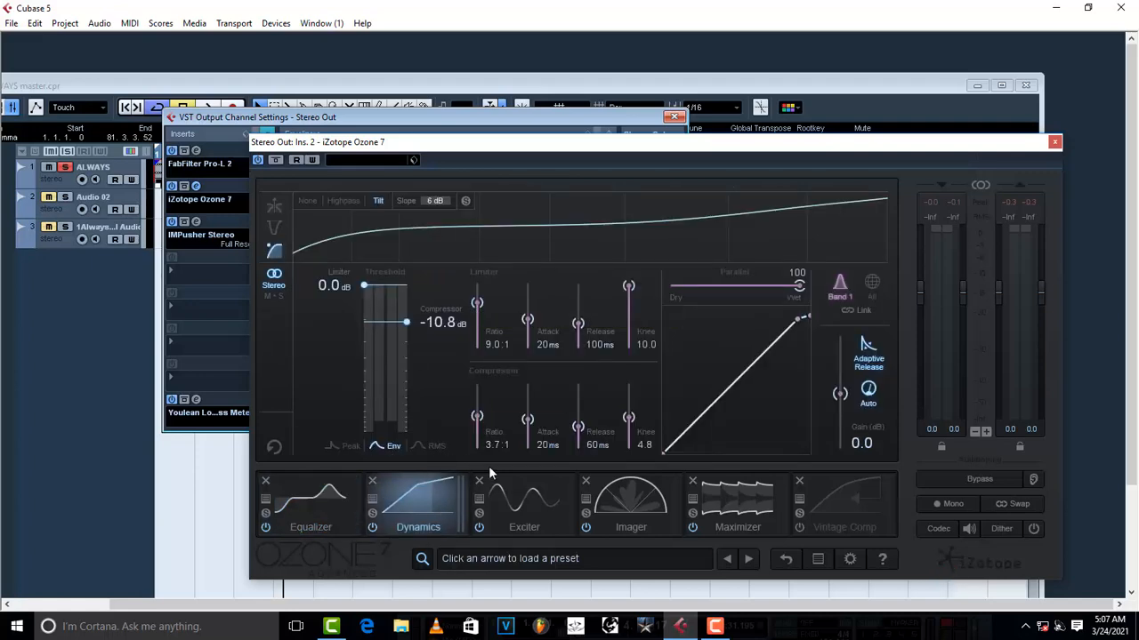
pyautogui.press('space')
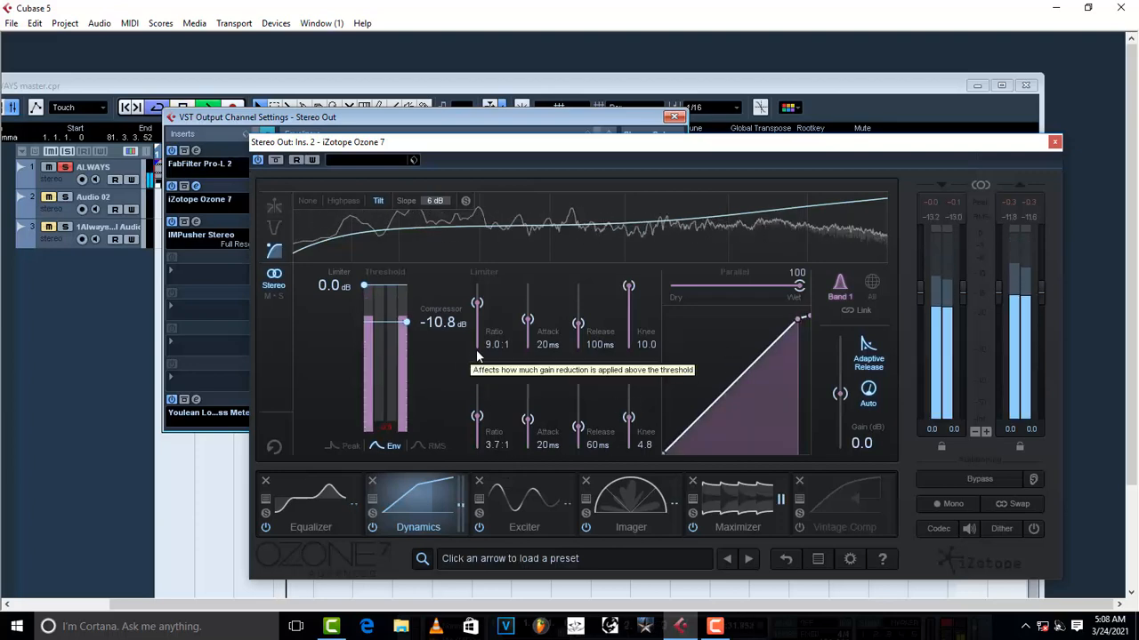
pyautogui.press('space')
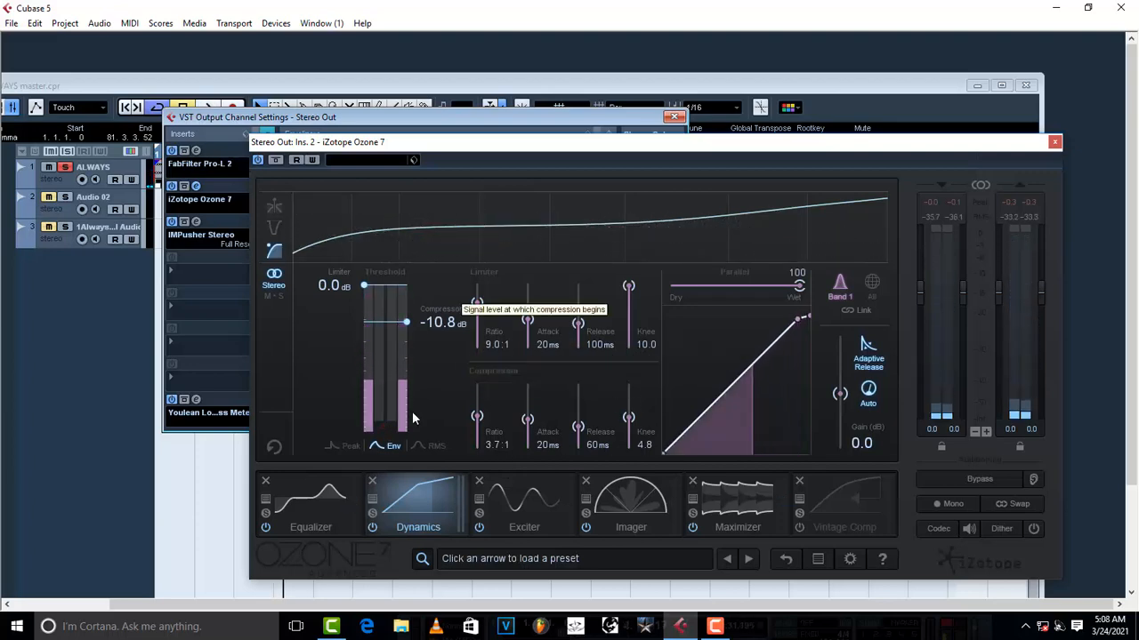
pyautogui.moveTo(602, 242)
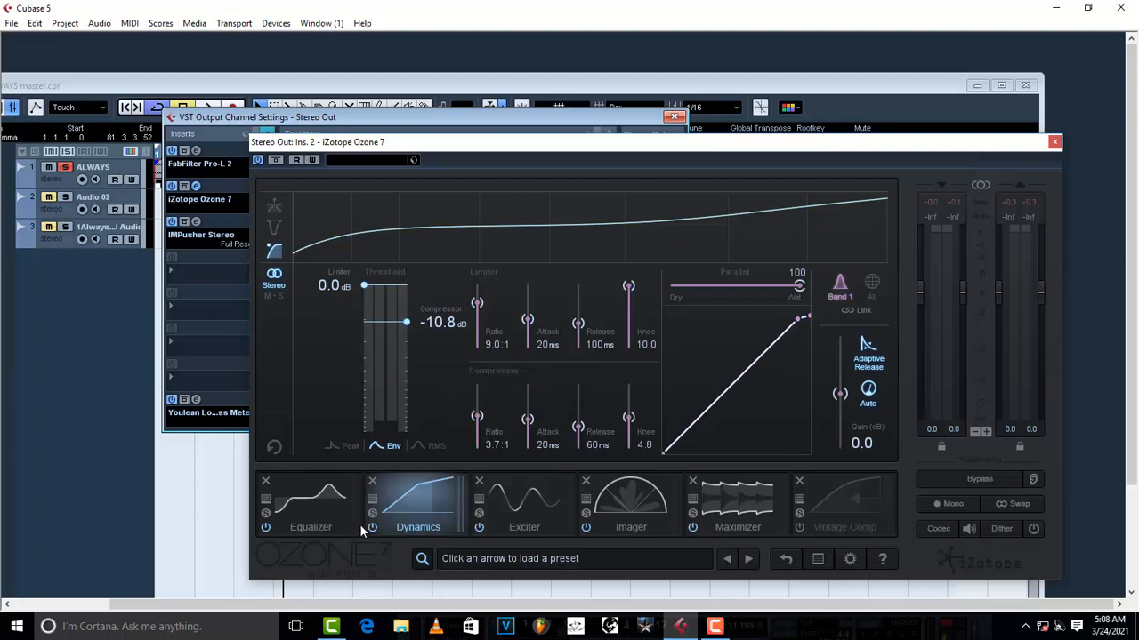
pyautogui.click(373, 500)
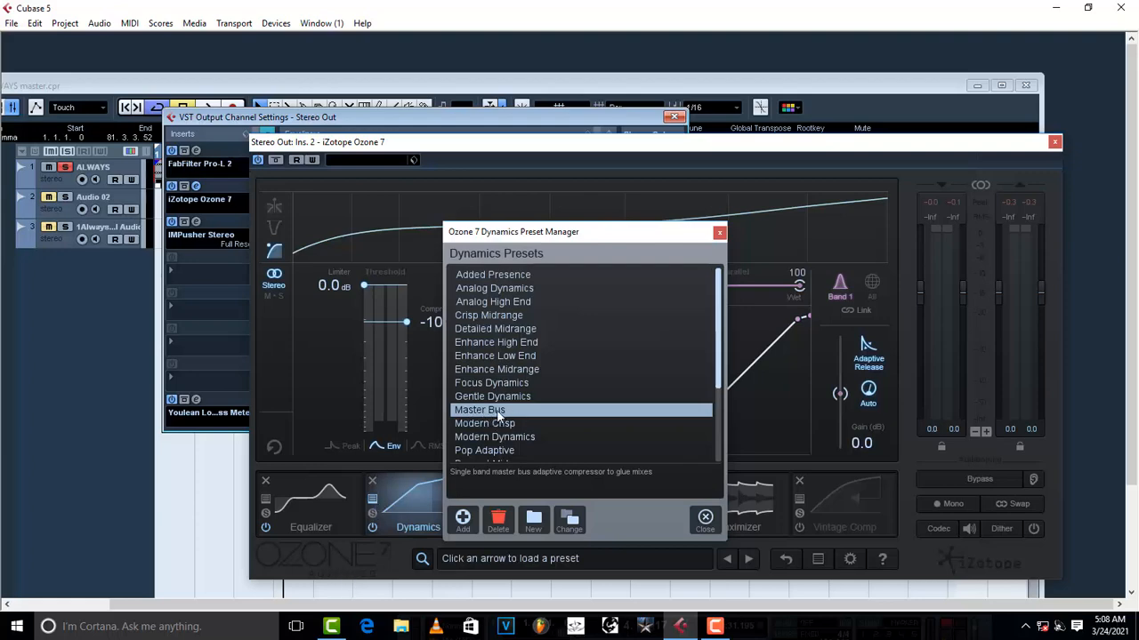
pyautogui.click(720, 233)
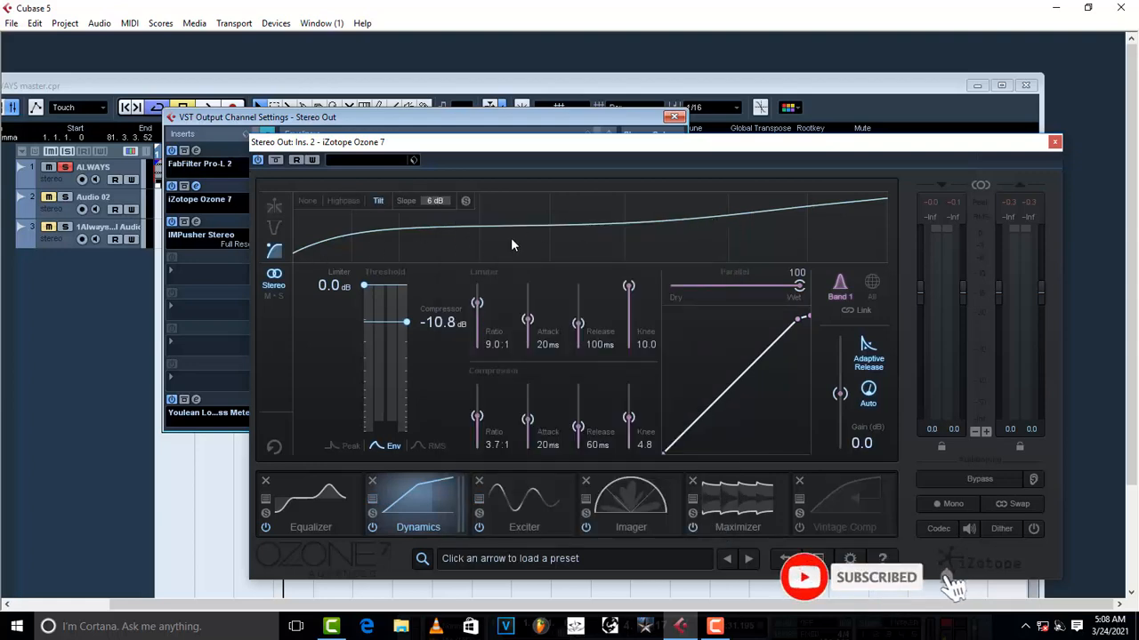
# Review the Exciter, Imager and Maximizer module settings in Ozone 7 and return to Dynamics
pyautogui.click(519, 526)
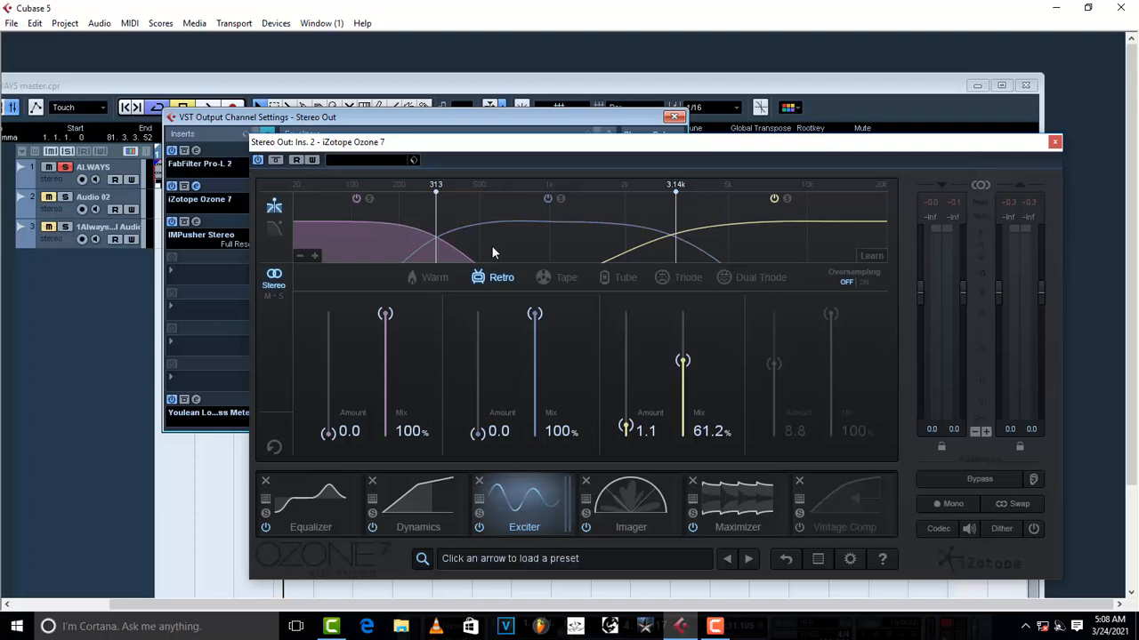
pyautogui.click(635, 521)
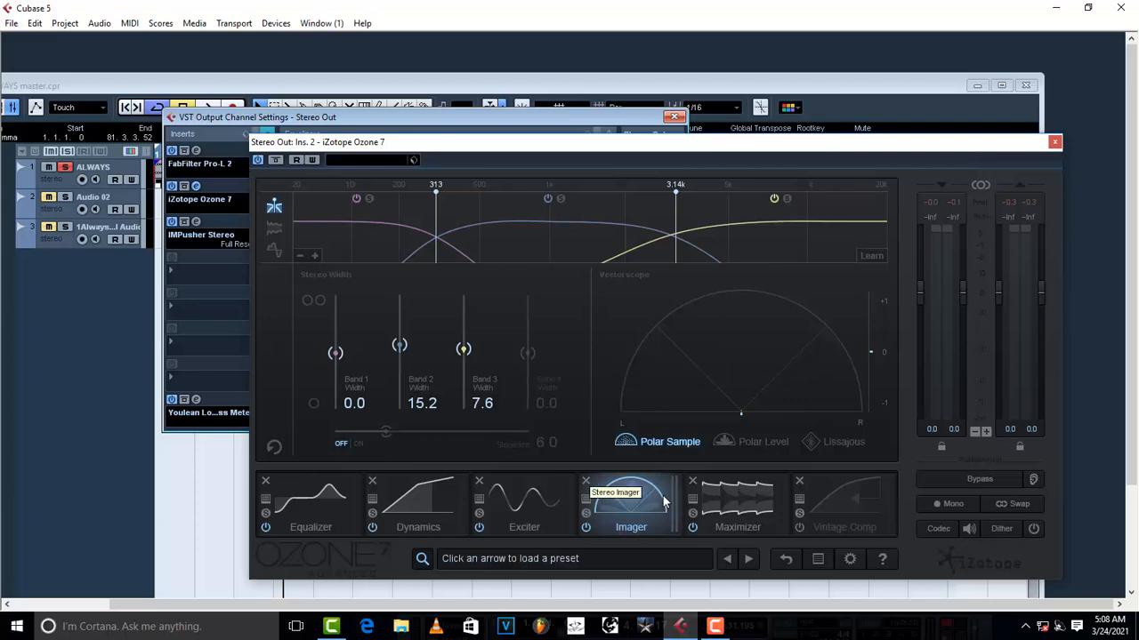
pyautogui.click(725, 523)
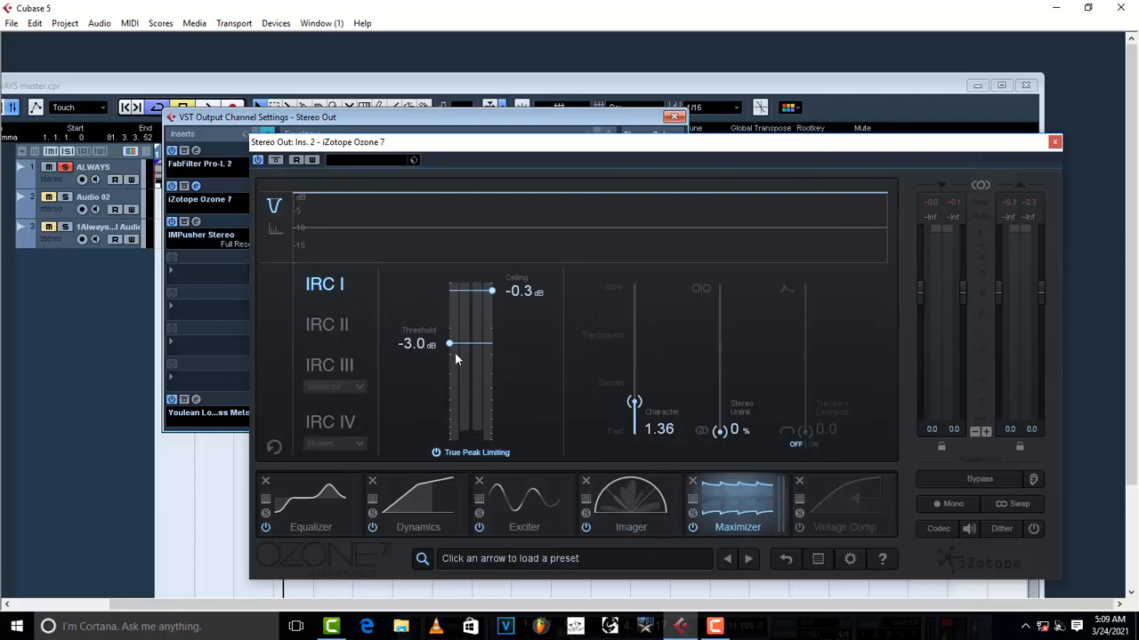
pyautogui.click(407, 504)
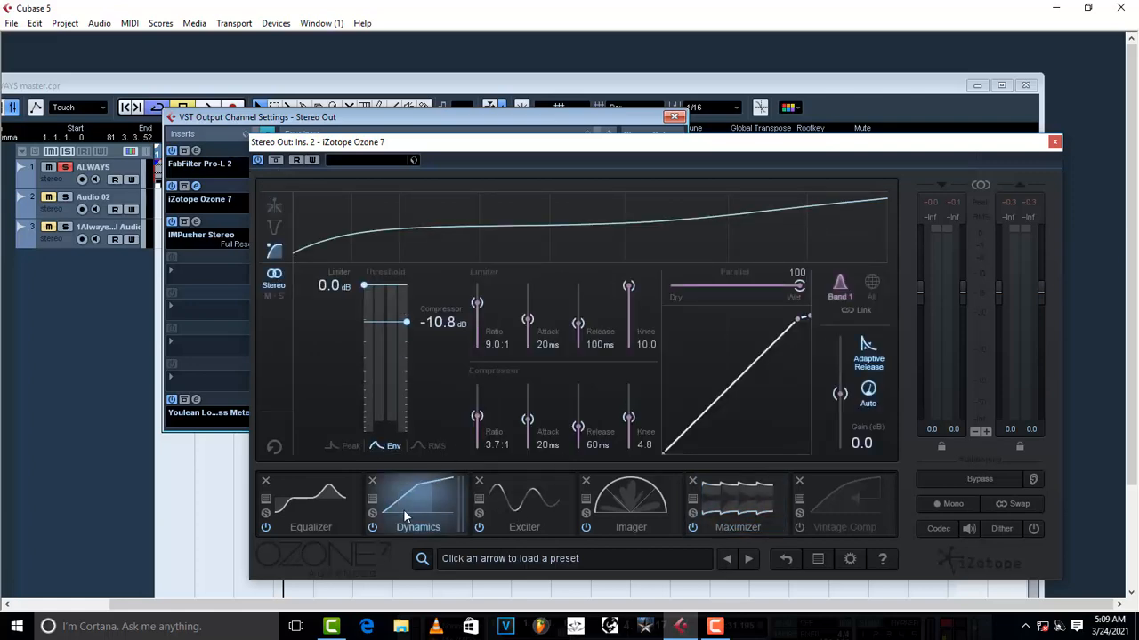
# Open the Youlean Loudness Meter 2 insert on Stereo Out and arrange its window beside Ozone 7 so the loudness readings stay visible
pyautogui.click(198, 402)
pyautogui.moveTo(492, 186); pyautogui.dragTo(371, 156)
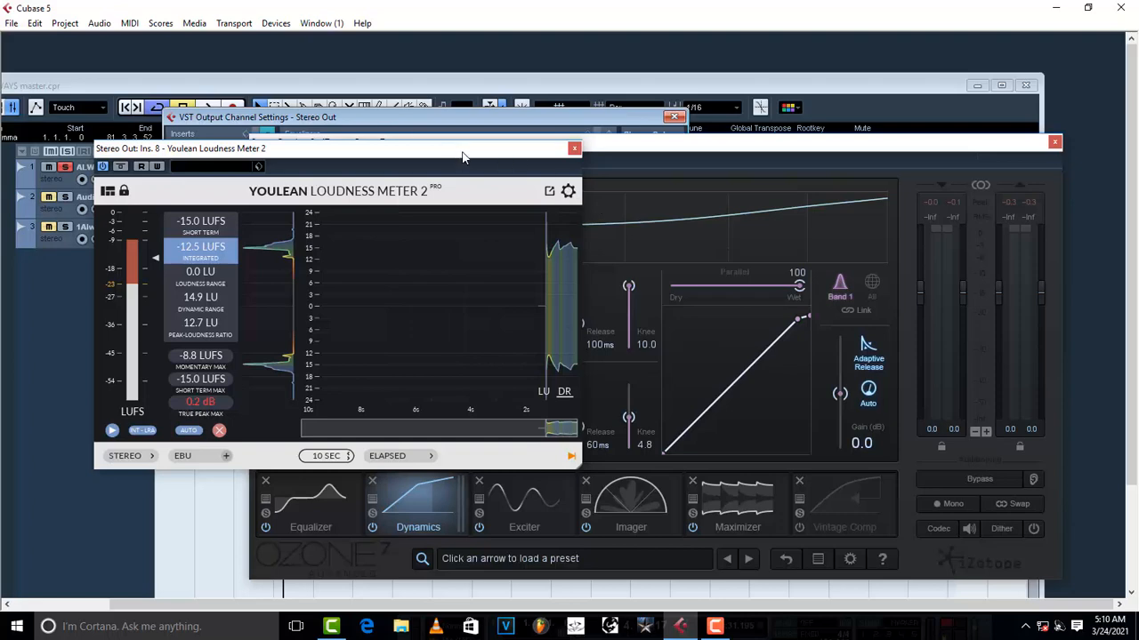
pyautogui.moveTo(462, 156); pyautogui.dragTo(368, 134)
pyautogui.click(613, 136)
pyautogui.moveTo(613, 135); pyautogui.dragTo(743, 104)
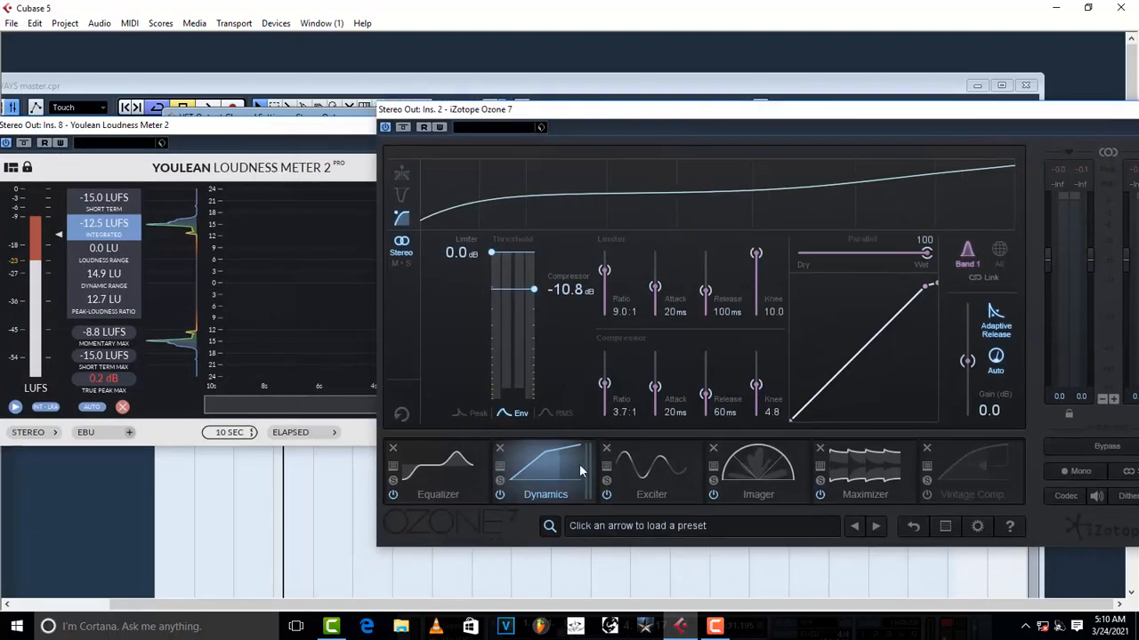
pyautogui.moveTo(289, 137); pyautogui.dragTo(394, 125)
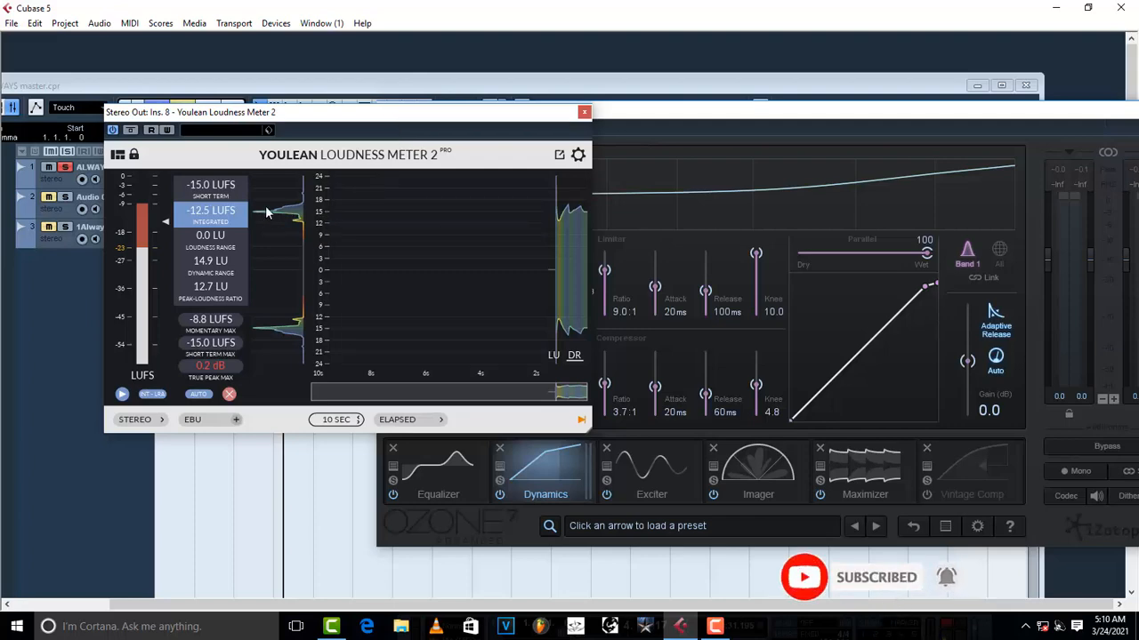
# Play the song, stop it and restart playback to check the integrated loudness and true peak on the Youlean meter
pyautogui.press('space')
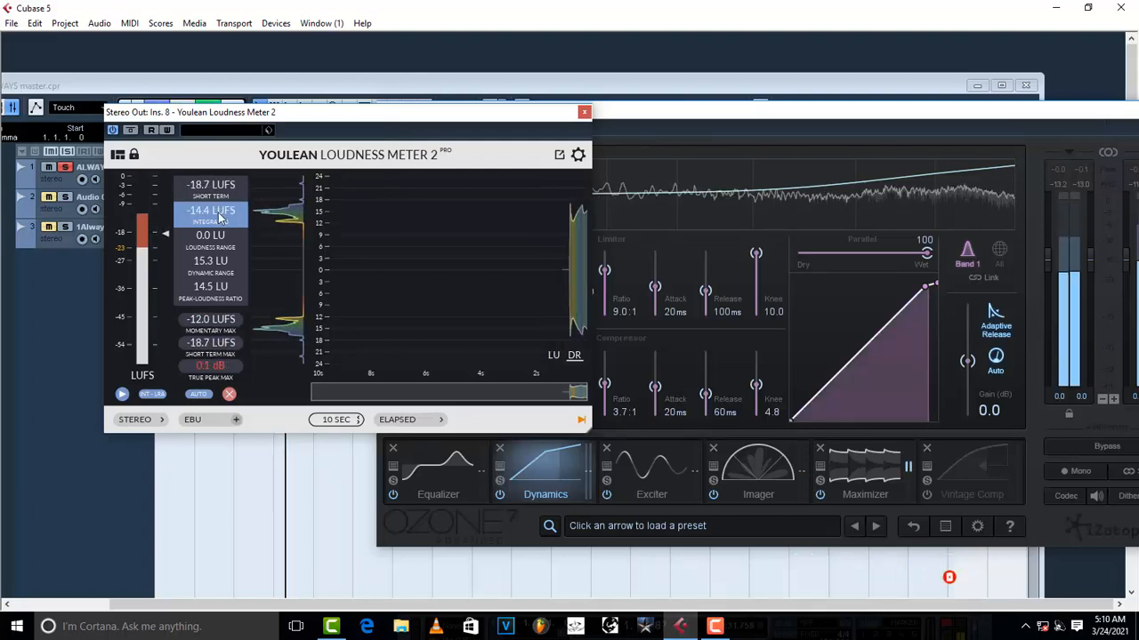
pyautogui.press('space')
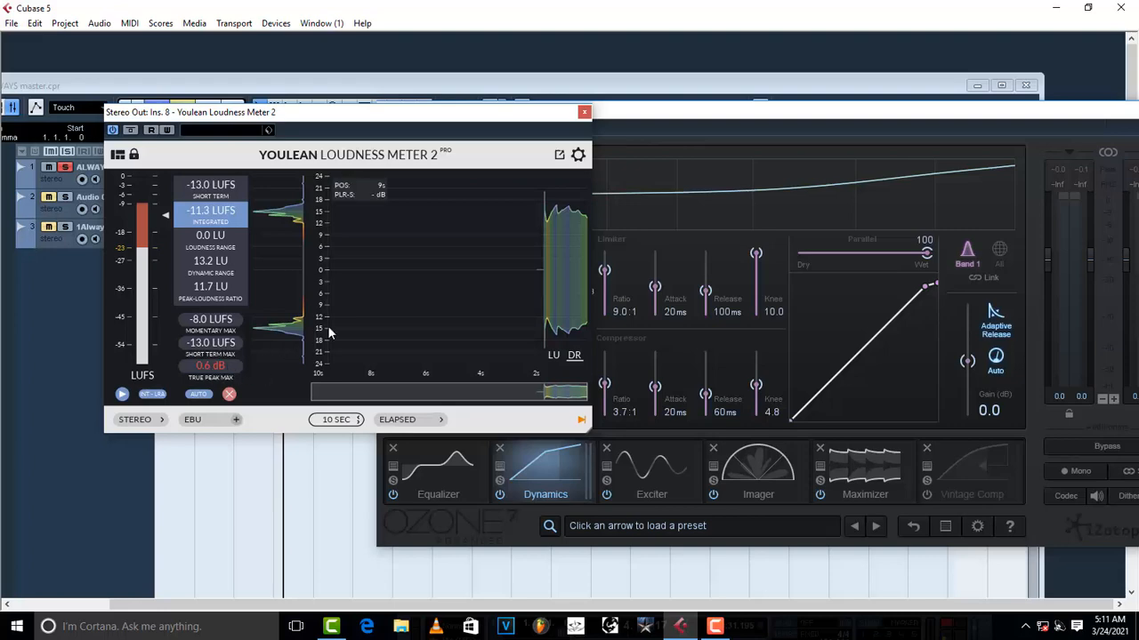
pyautogui.press('space')
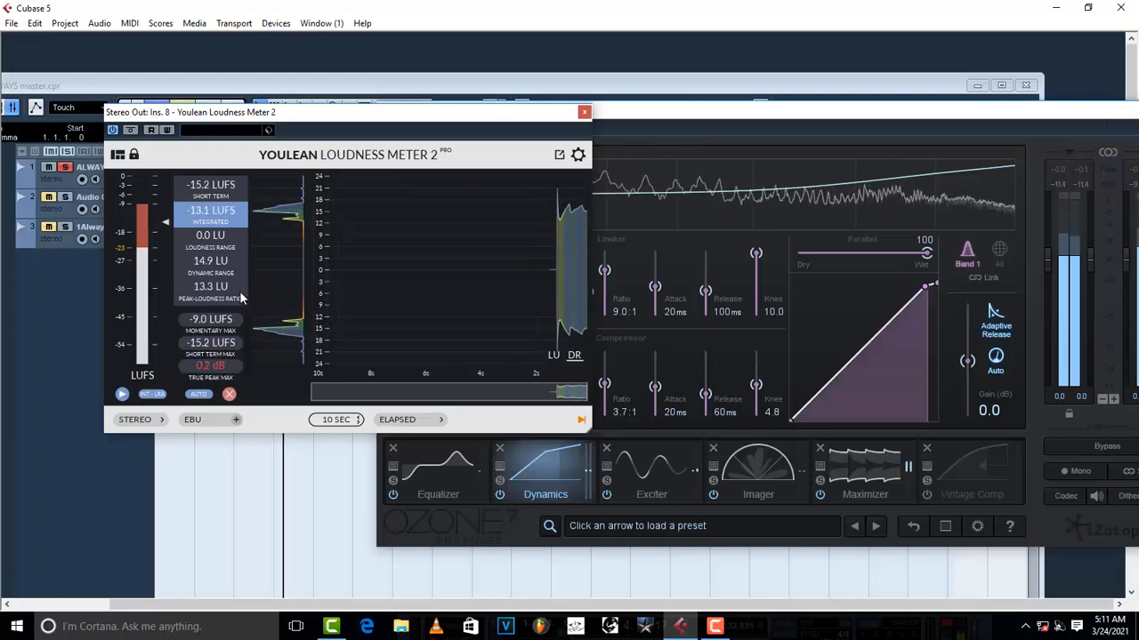
# Stop playback and switch off the FabFilter Pro-L 2, iZotope Ozone 7 and IMPusher Stereo inserts on Stereo Out
pyautogui.press('space')
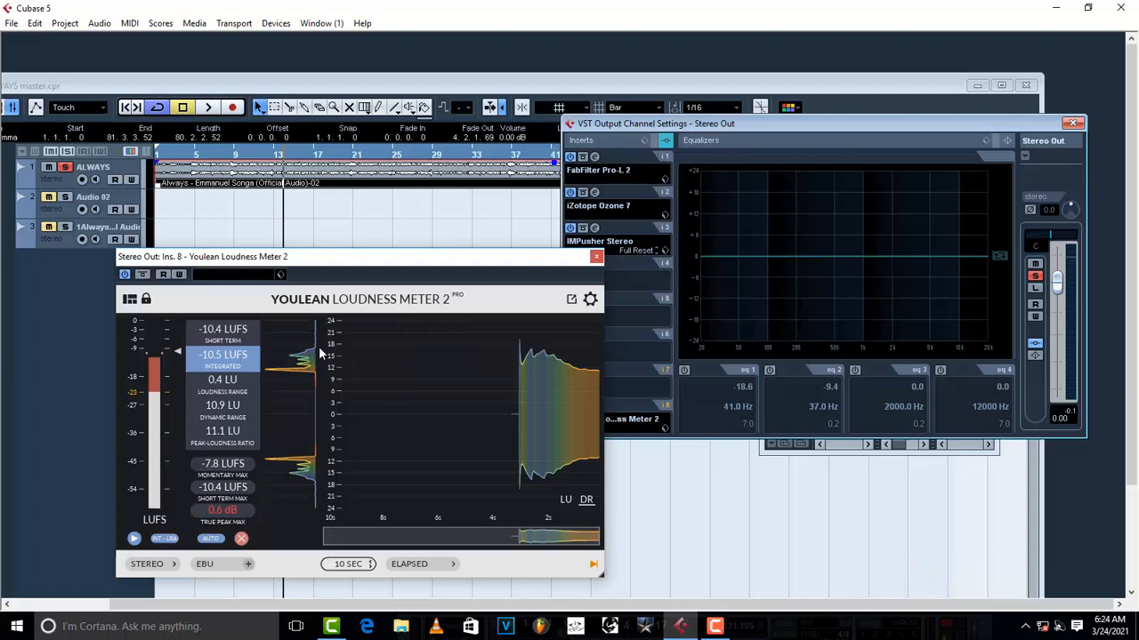
pyautogui.moveTo(449, 260); pyautogui.dragTo(443, 251)
pyautogui.click(569, 156)
pyautogui.click(570, 192)
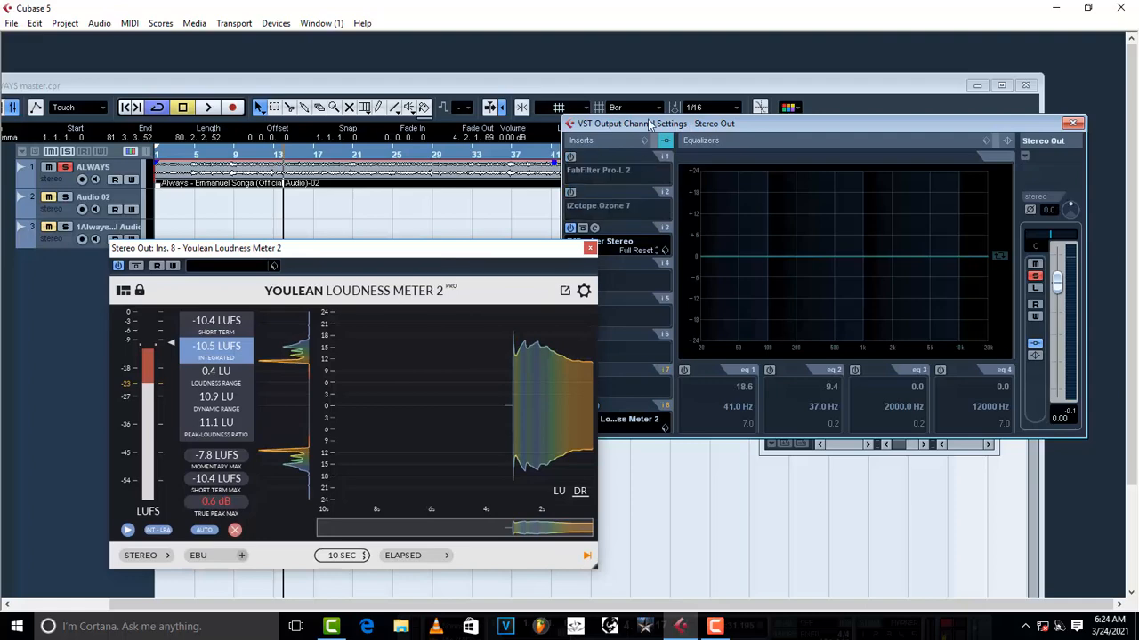
pyautogui.moveTo(649, 125); pyautogui.dragTo(704, 124)
pyautogui.click(626, 228)
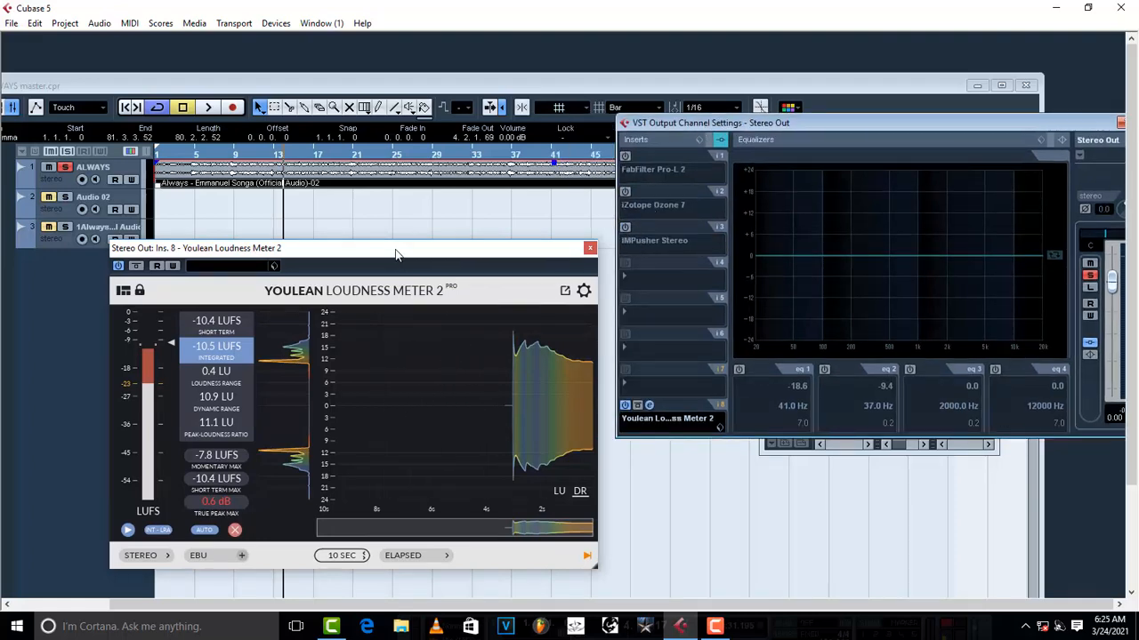
# Arrange the meter and channel windows and play the song twice to check its loudness without the mastering plugins
pyautogui.moveTo(395, 254); pyautogui.dragTo(445, 218)
pyautogui.press('space')
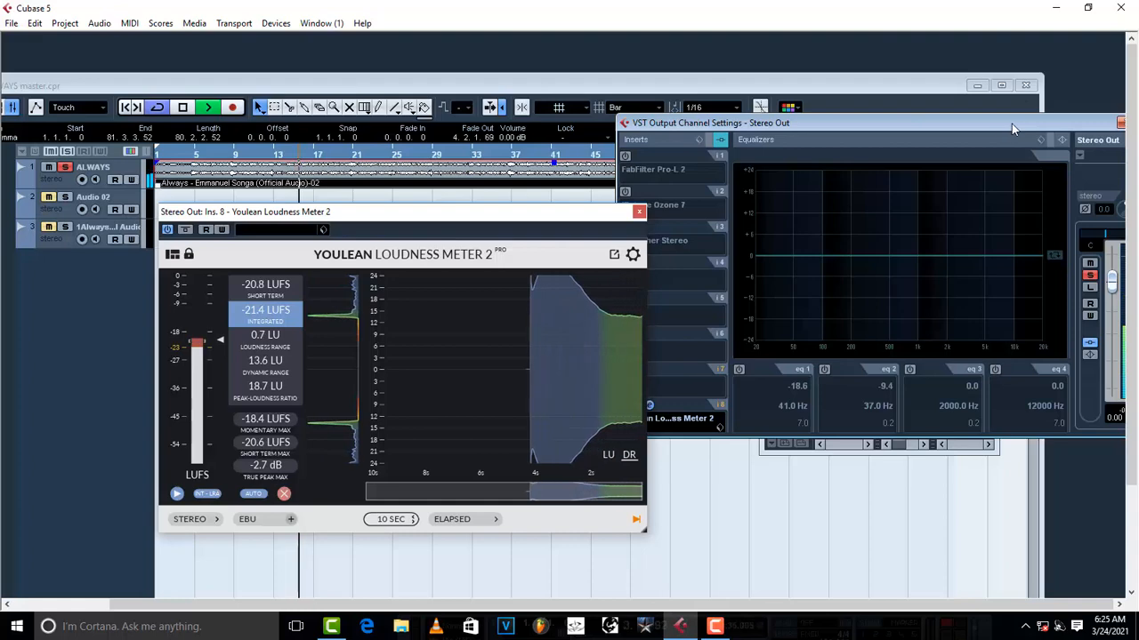
pyautogui.moveTo(1011, 123); pyautogui.dragTo(921, 121)
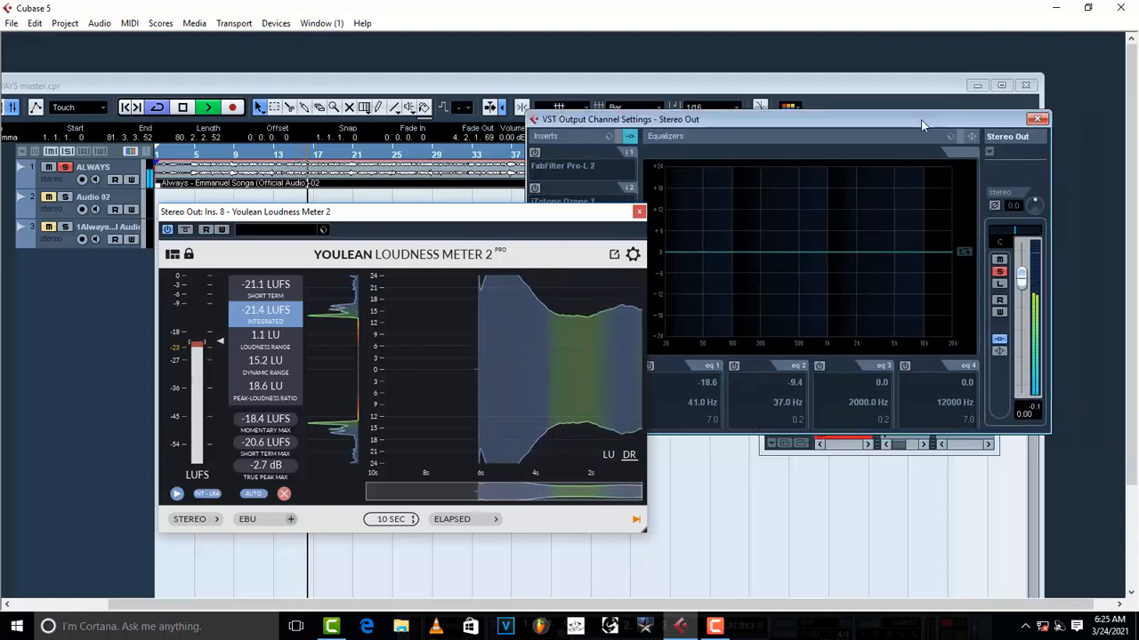
pyautogui.press('space')
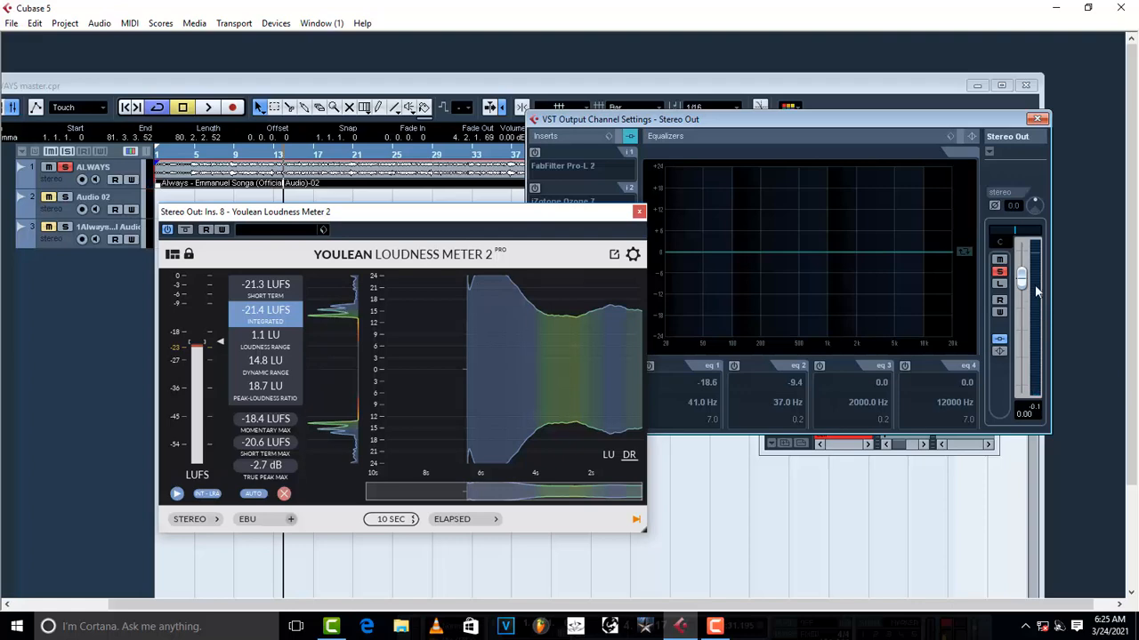
pyautogui.press('space')
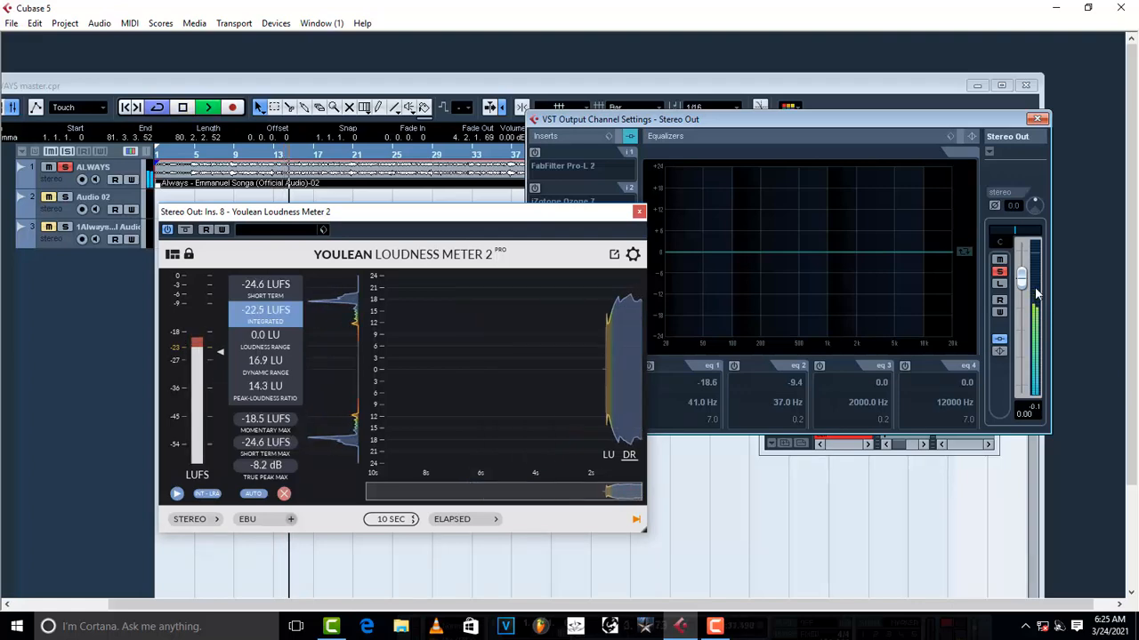
pyautogui.press('space')
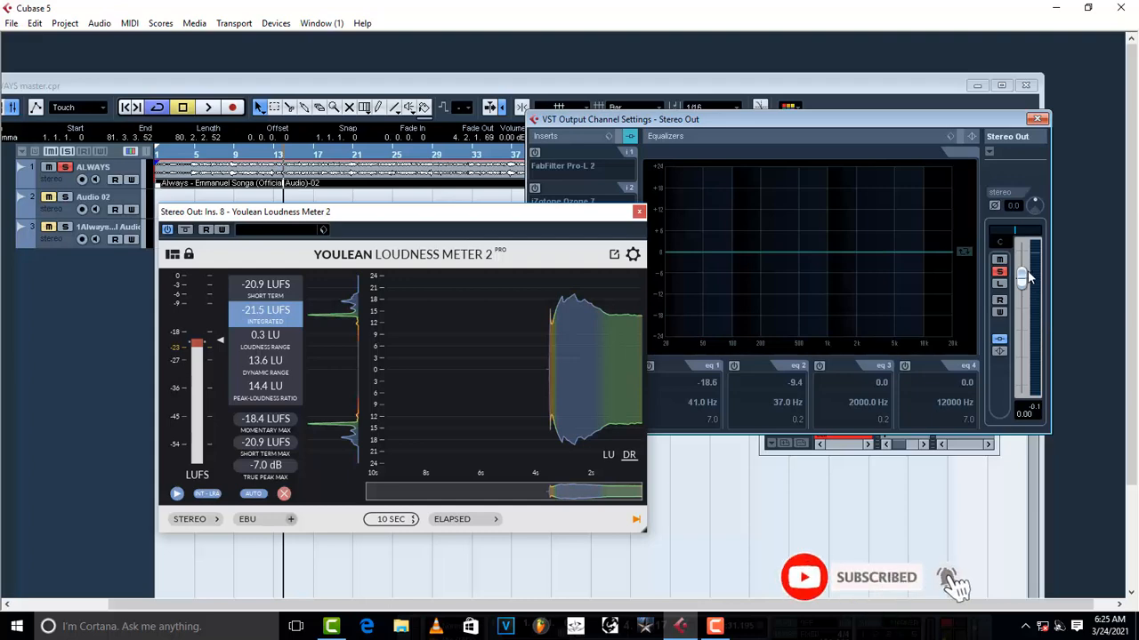
# Try the Stereo Out fader at 6.02 during a short playback, and reset it to 0.00 with another playback
pyautogui.scroll(5, 1025, 283)
pyautogui.press('space')
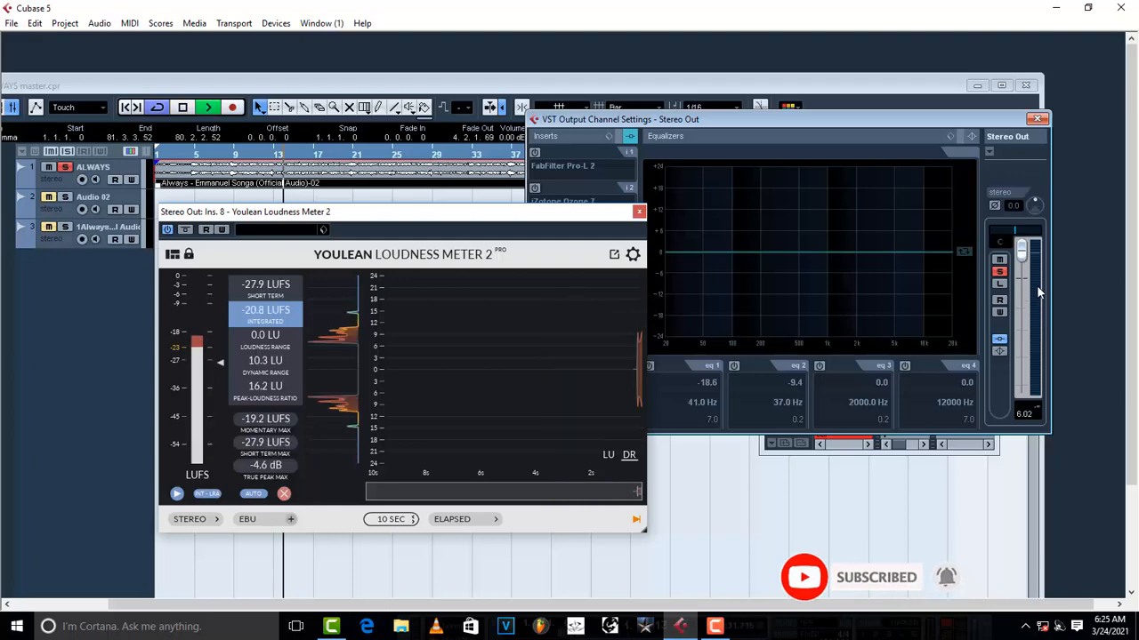
pyautogui.press('space')
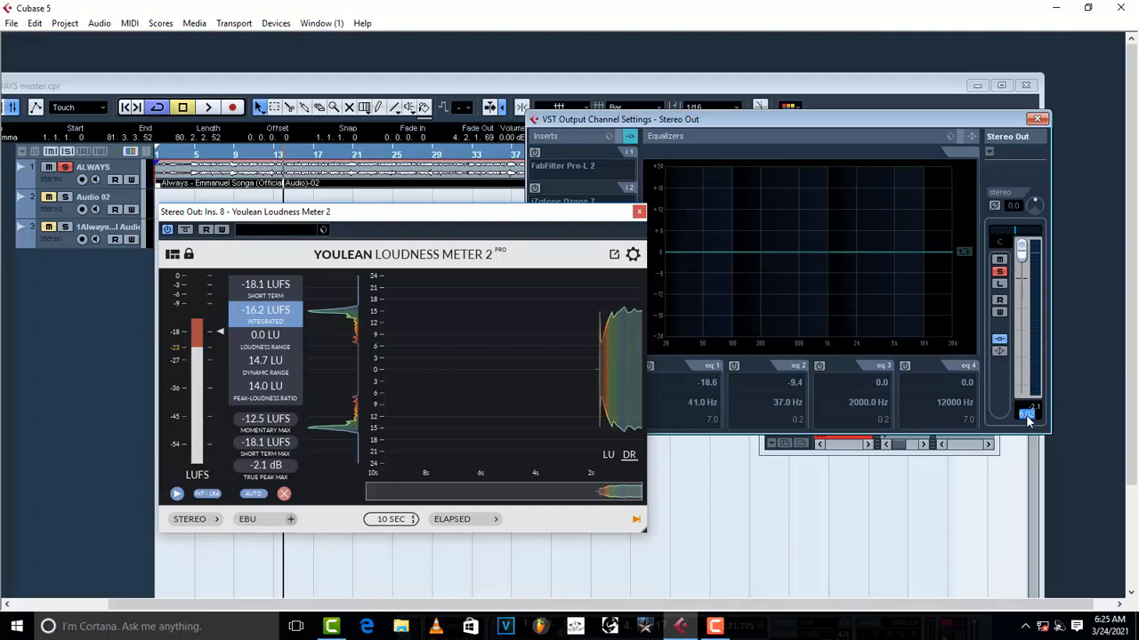
pyautogui.press('Return')
pyautogui.press('space')
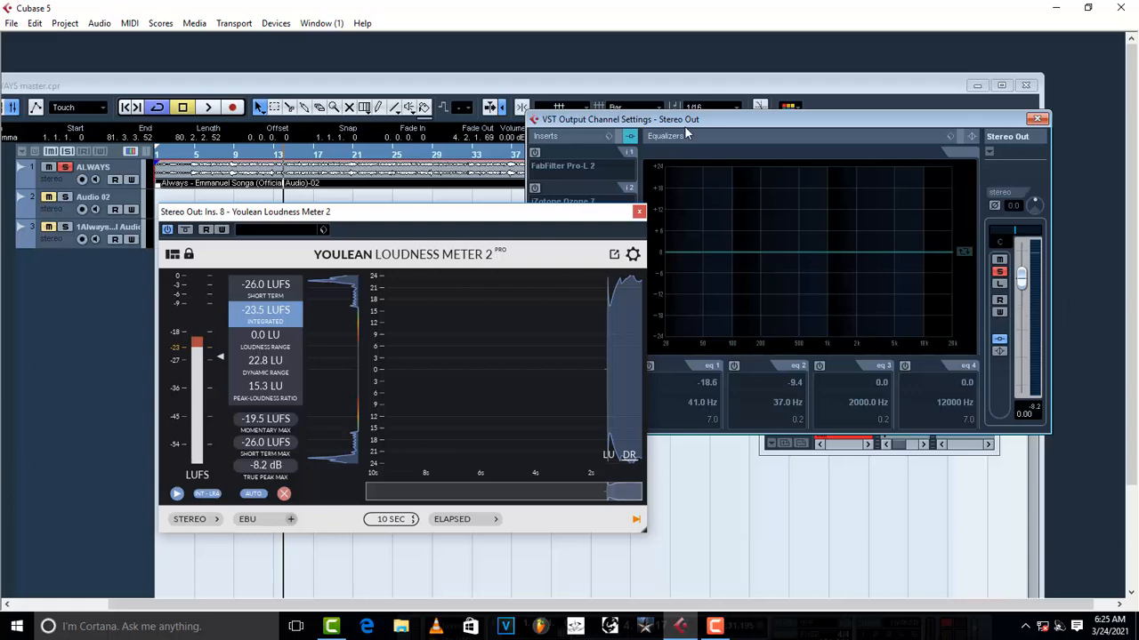
# Turn FabFilter Pro-L 2 back on, place it beside the Youlean meter with its gain at +0.0, and check the loudness in a short playback
pyautogui.moveTo(698, 119); pyautogui.dragTo(785, 116)
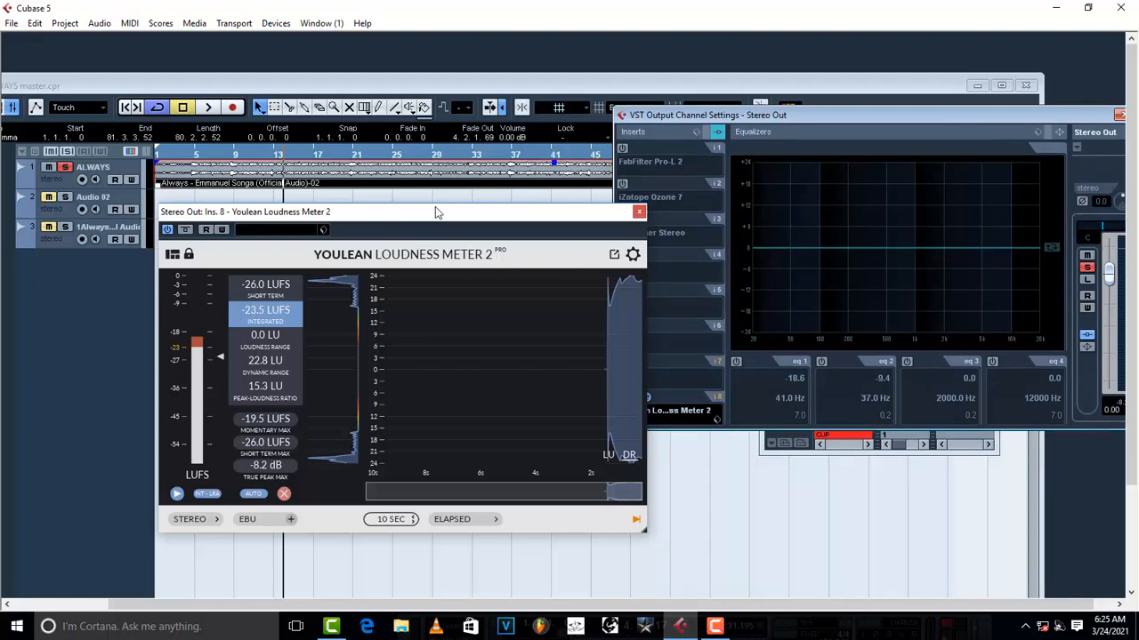
pyautogui.moveTo(405, 223); pyautogui.dragTo(434, 208)
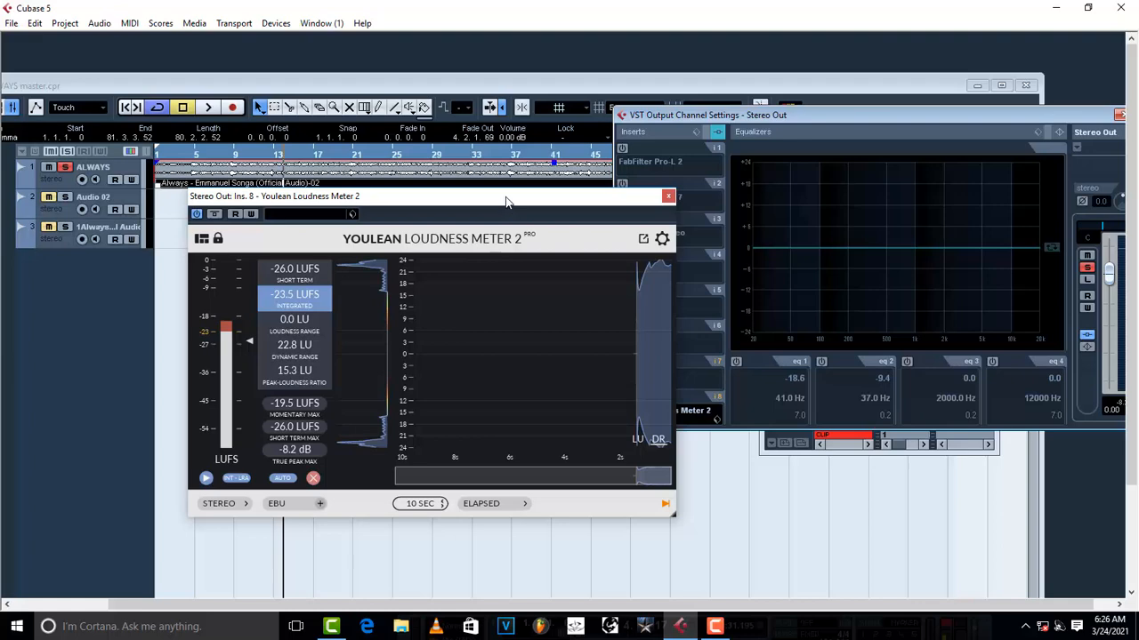
pyautogui.moveTo(512, 202); pyautogui.dragTo(461, 205)
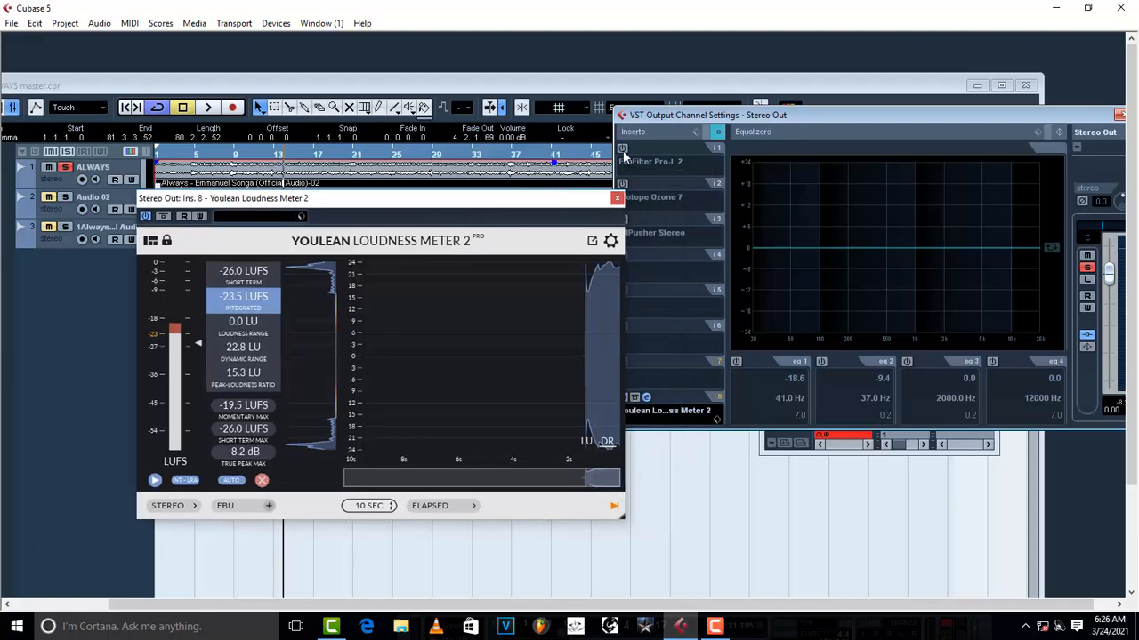
pyautogui.click(652, 153)
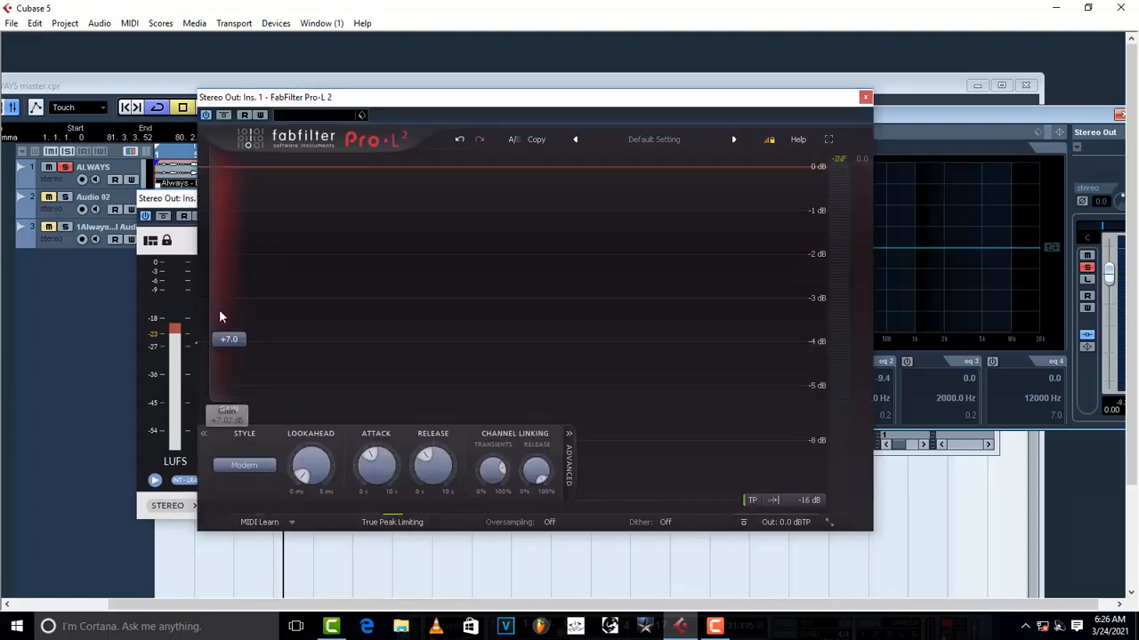
pyautogui.moveTo(389, 94); pyautogui.dragTo(638, 98)
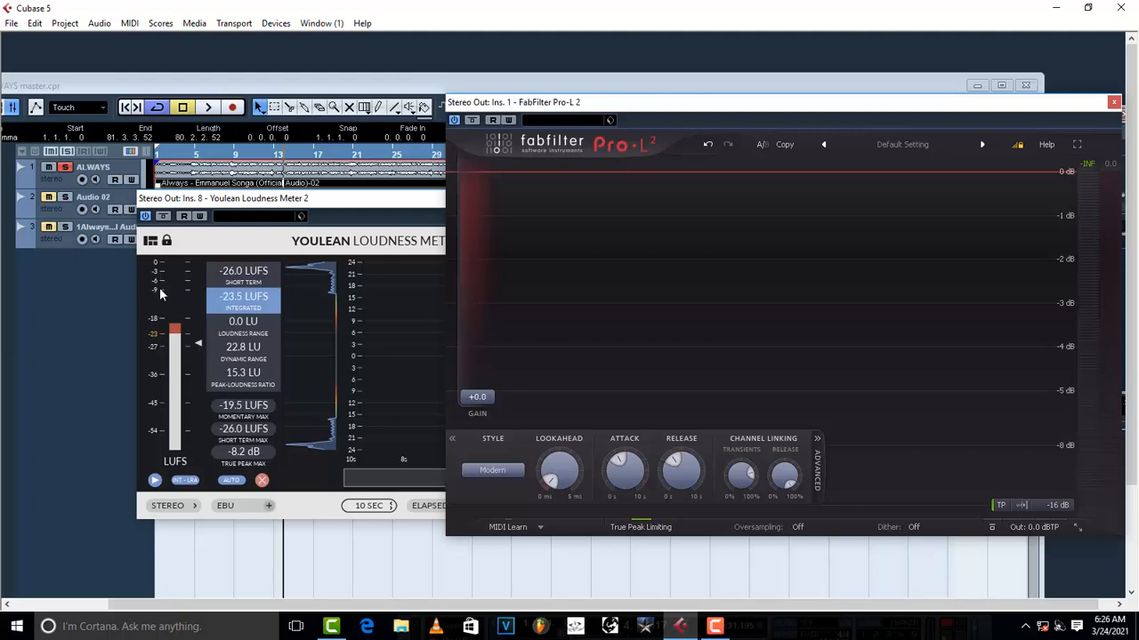
pyautogui.press('space')
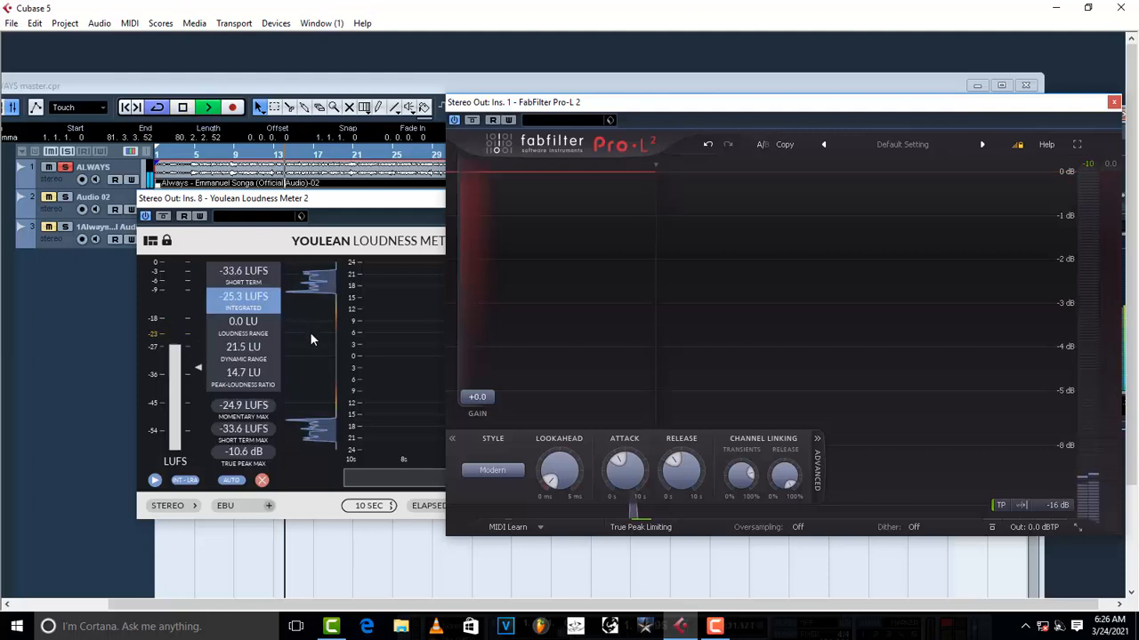
pyautogui.press('space')
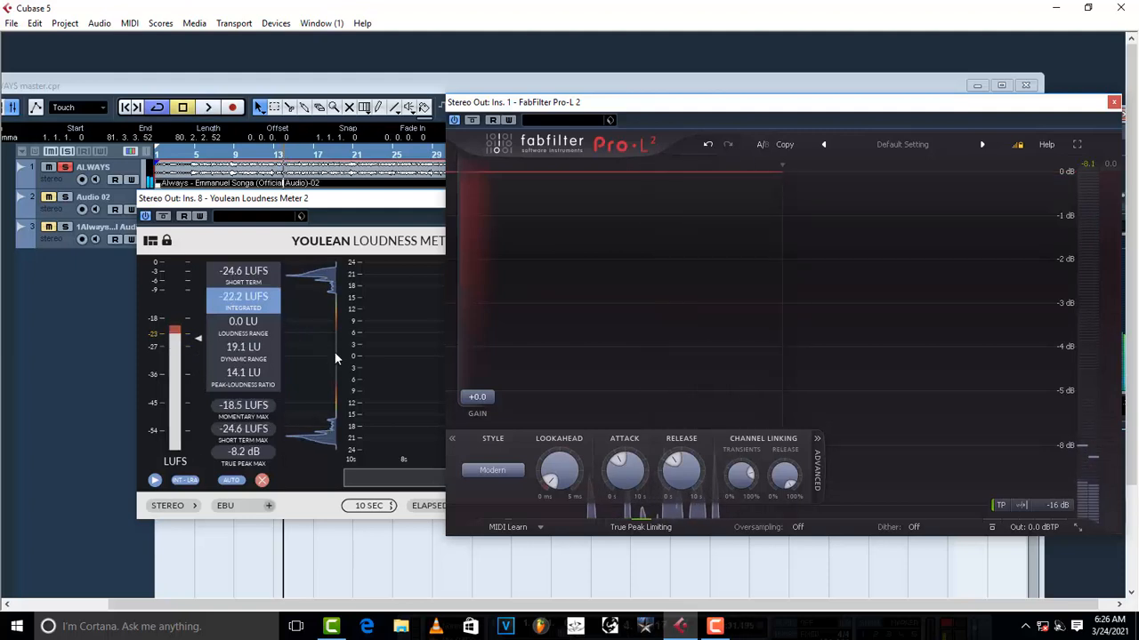
# Raise Pro-L 2's gain to +7.0 dB in stages during playback while watching the Youlean loudness reading
pyautogui.moveTo(477, 372)
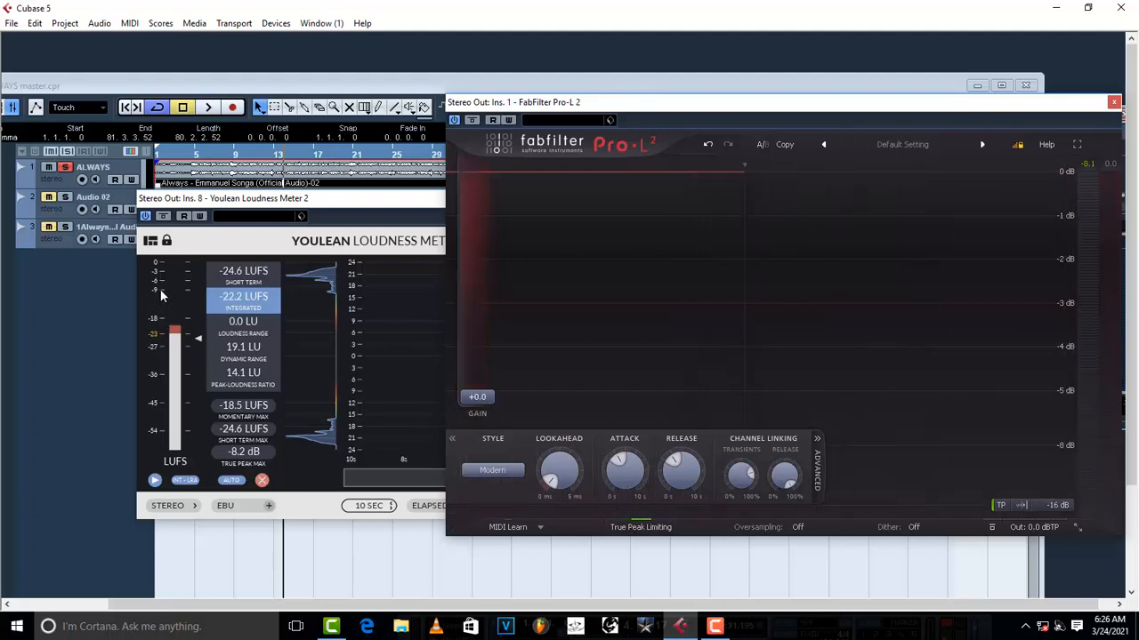
pyautogui.press('space')
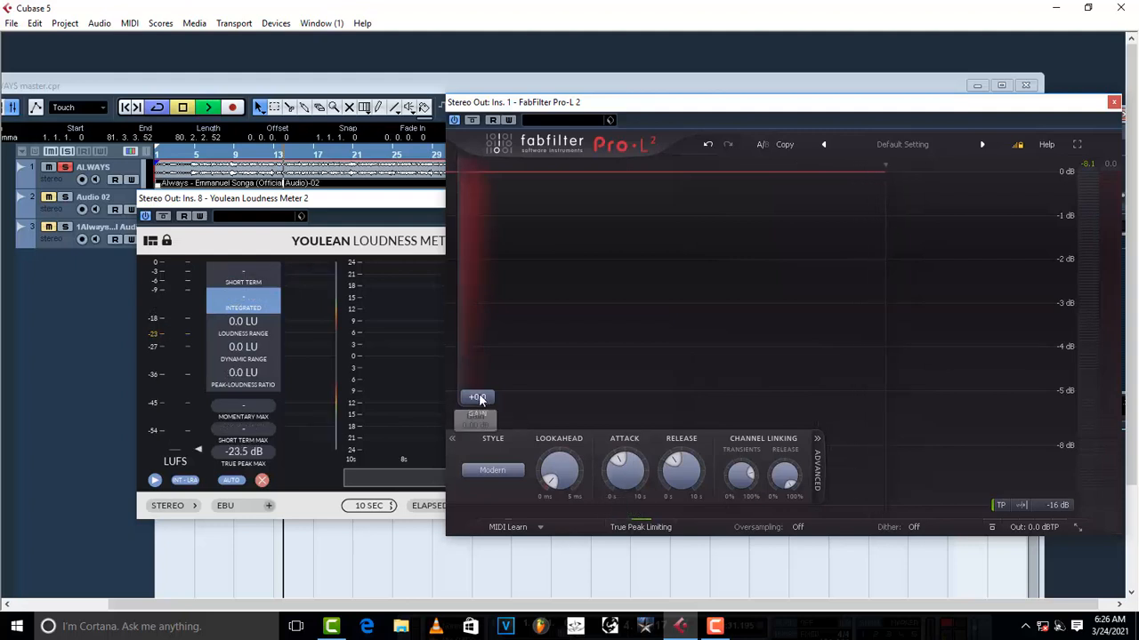
pyautogui.moveTo(481, 395); pyautogui.dragTo(477, 365)
pyautogui.press('space')
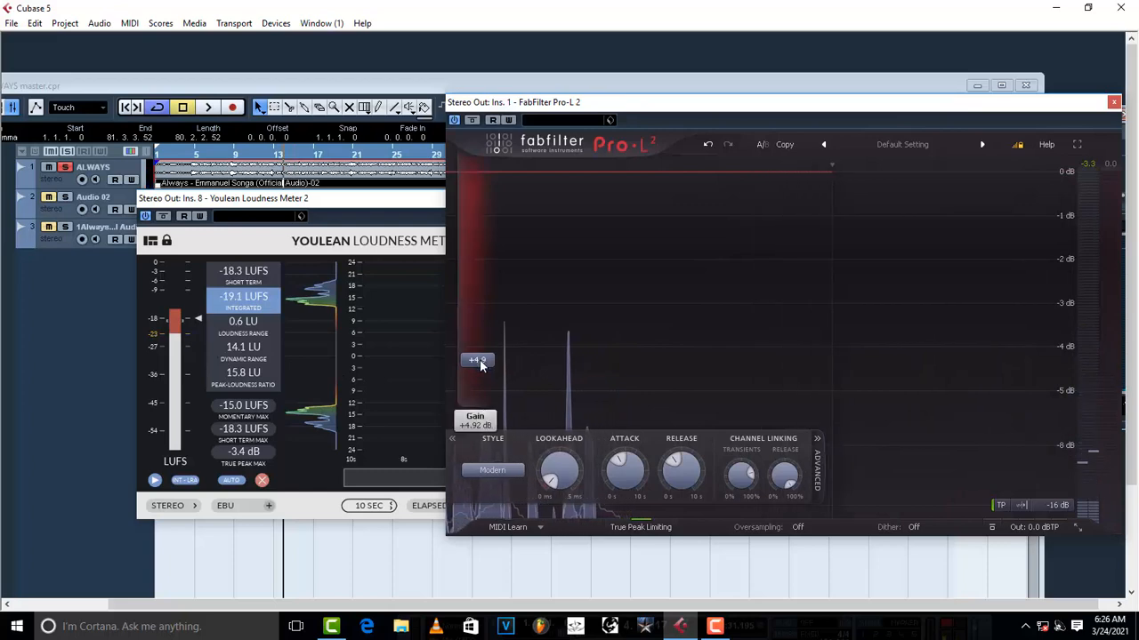
pyautogui.press('space')
pyautogui.moveTo(479, 362); pyautogui.dragTo(477, 342)
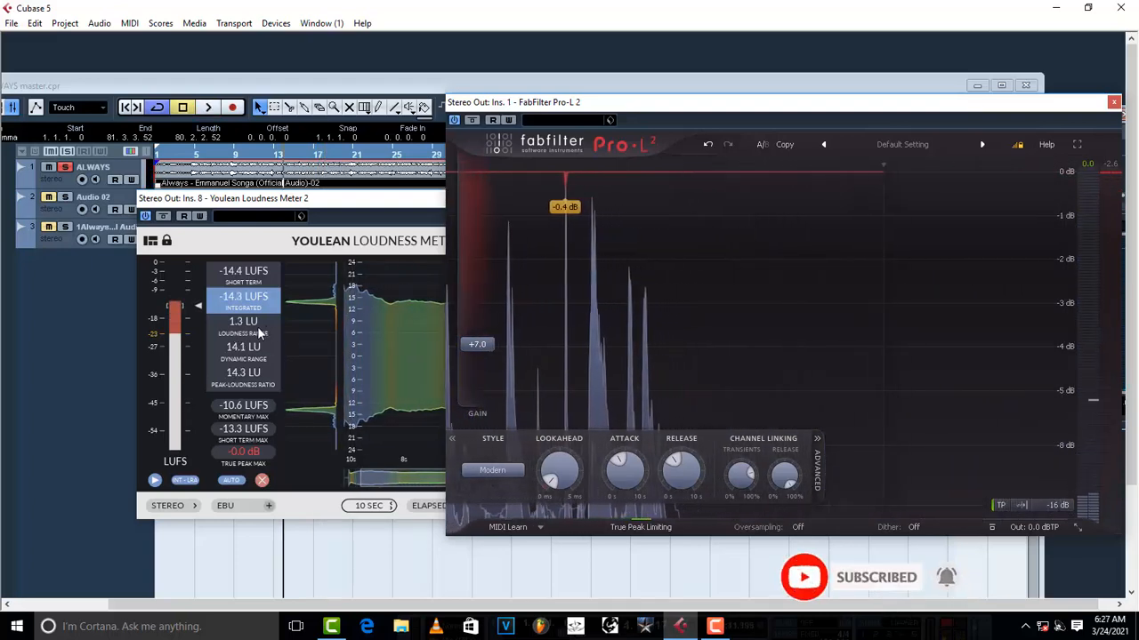
# Replay the song to check the integrated loudness and true peak with the raised Pro-L 2 gain
pyautogui.press('space')
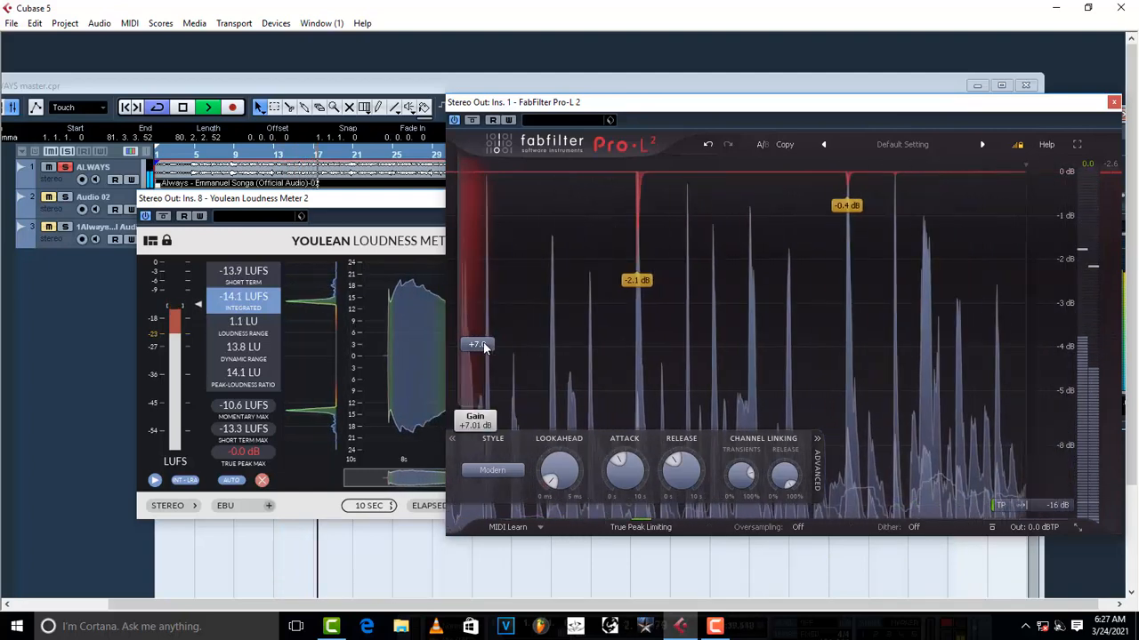
pyautogui.press('space')
pyautogui.moveTo(478, 350)
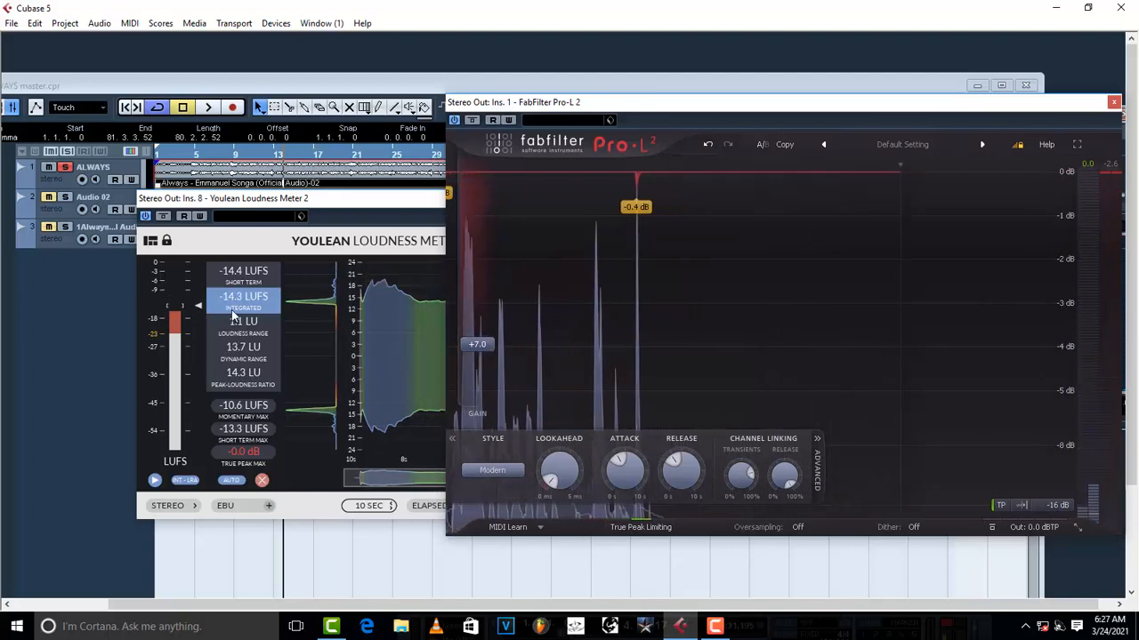
# Close the Pro-L 2 window, turn iZotope Ozone 7 back on and show its Maximizer module beside the Youlean meter
pyautogui.click(1112, 103)
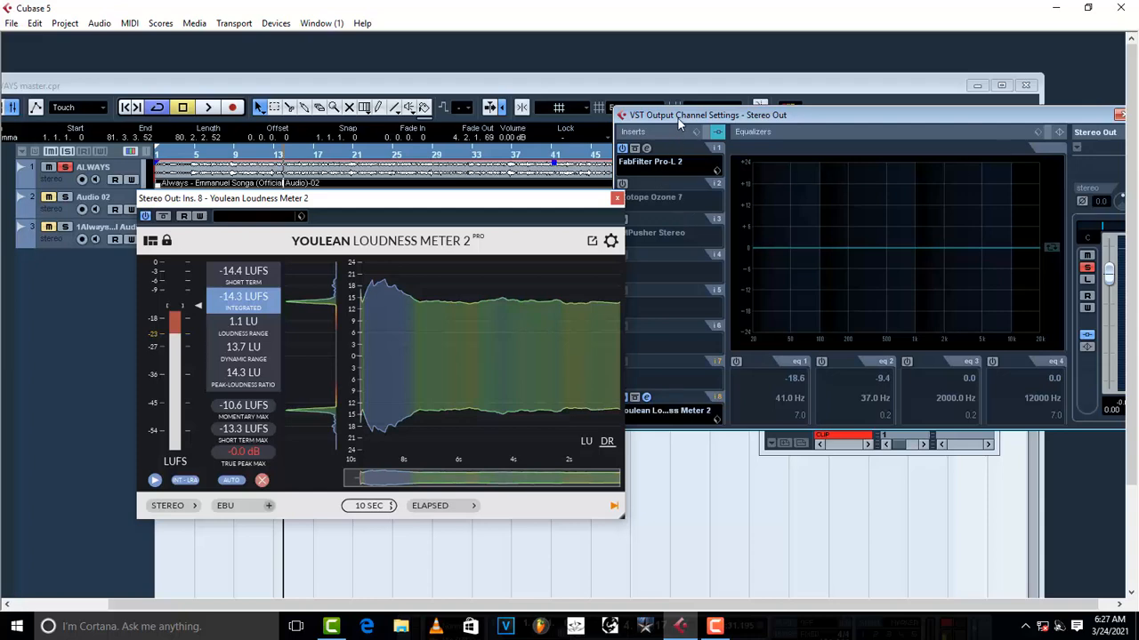
pyautogui.click(649, 185)
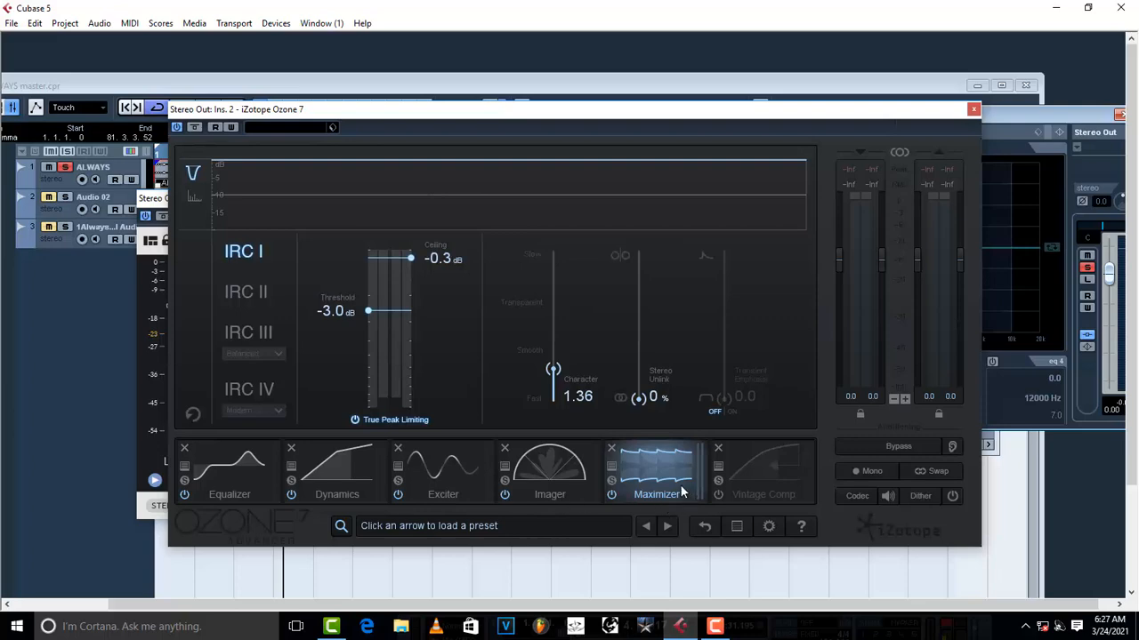
pyautogui.moveTo(560, 114); pyautogui.dragTo(693, 104)
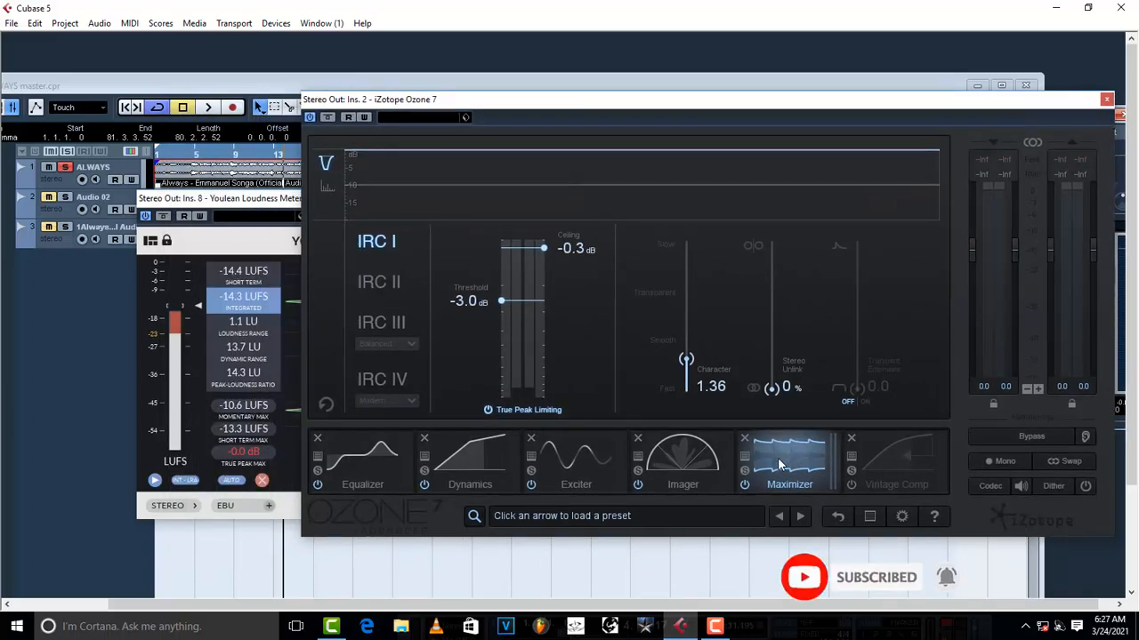
# Try a Maximizer threshold of -0.9 dB and check the loudness in a short playback
pyautogui.moveTo(503, 300); pyautogui.dragTo(503, 260)
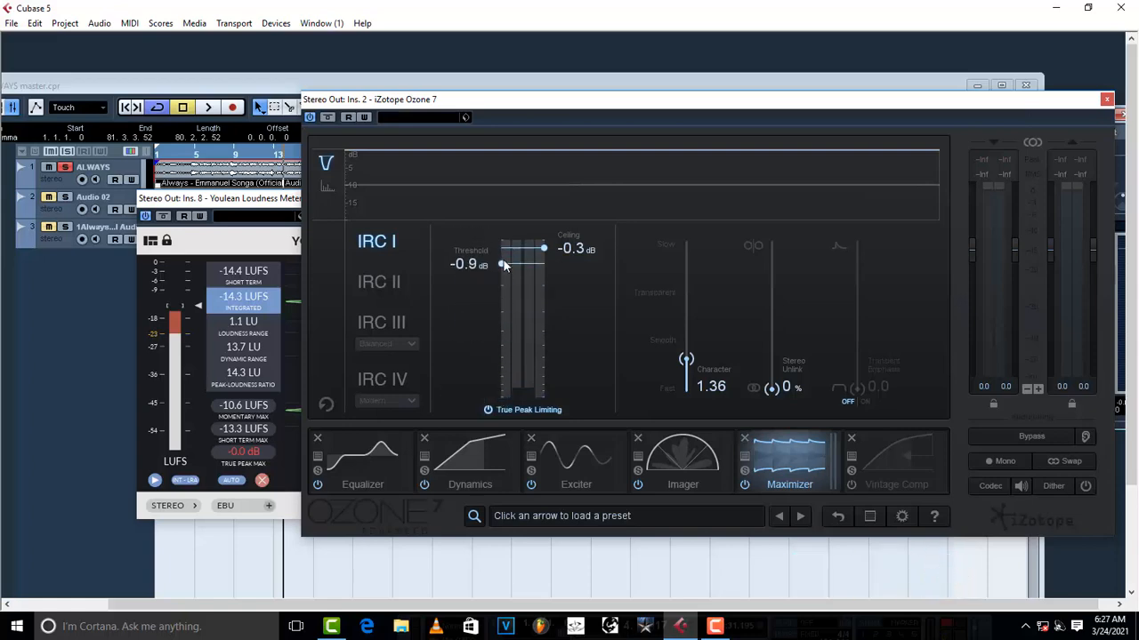
pyautogui.press('space')
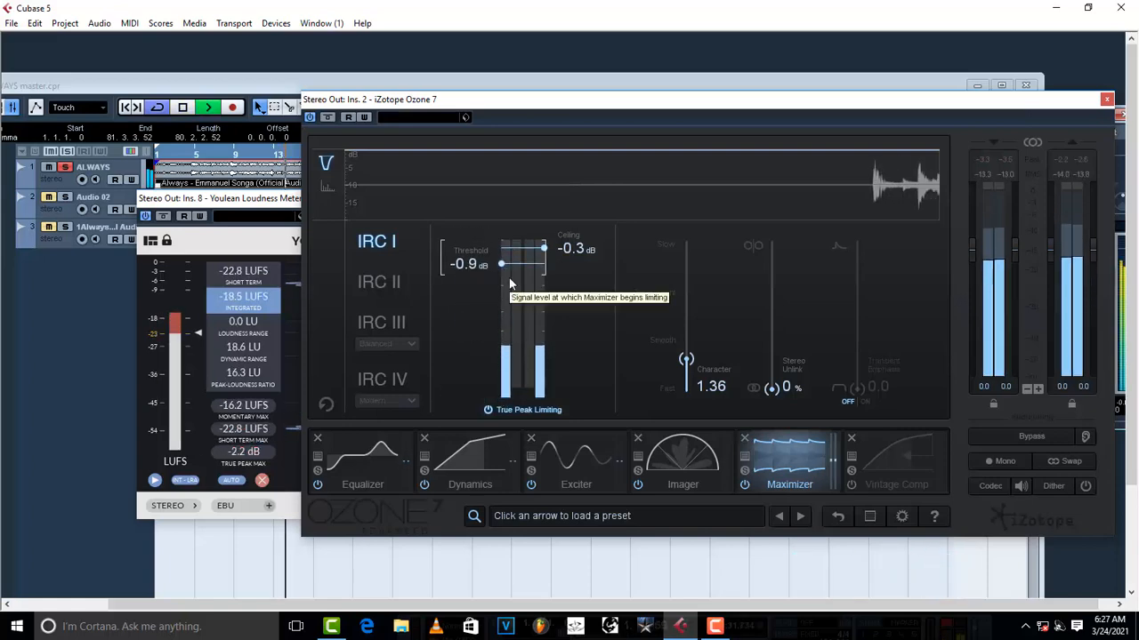
pyautogui.press('space')
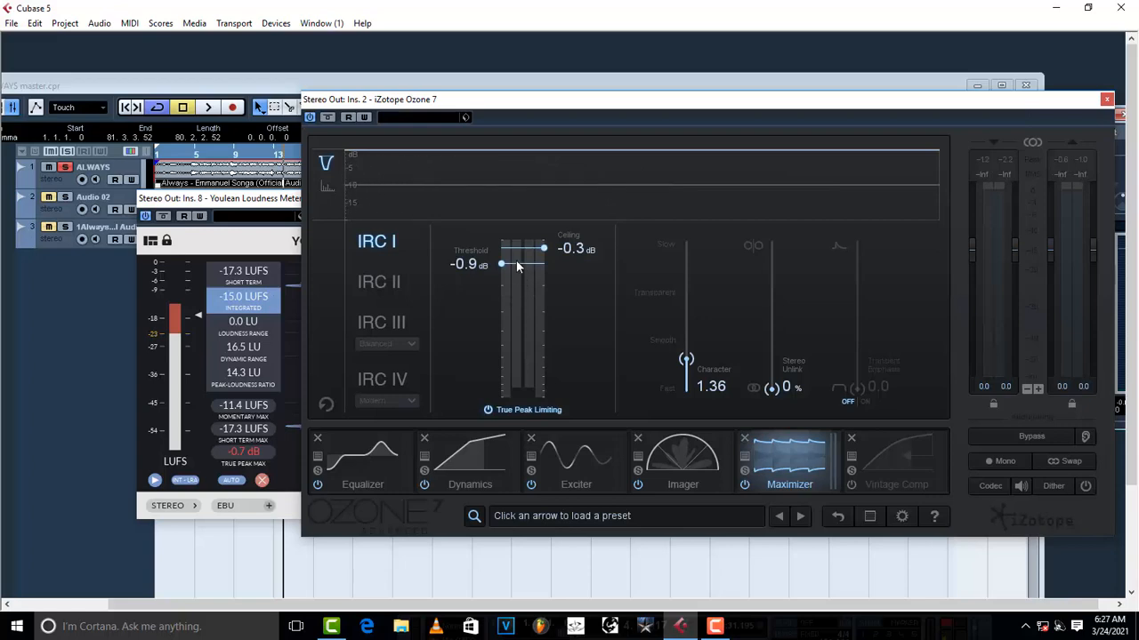
# Lower the Maximizer threshold to -3.5 dB during playback and replay the song to check the integrated loudness
pyautogui.press('space')
pyautogui.moveTo(502, 264); pyautogui.dragTo(500, 311)
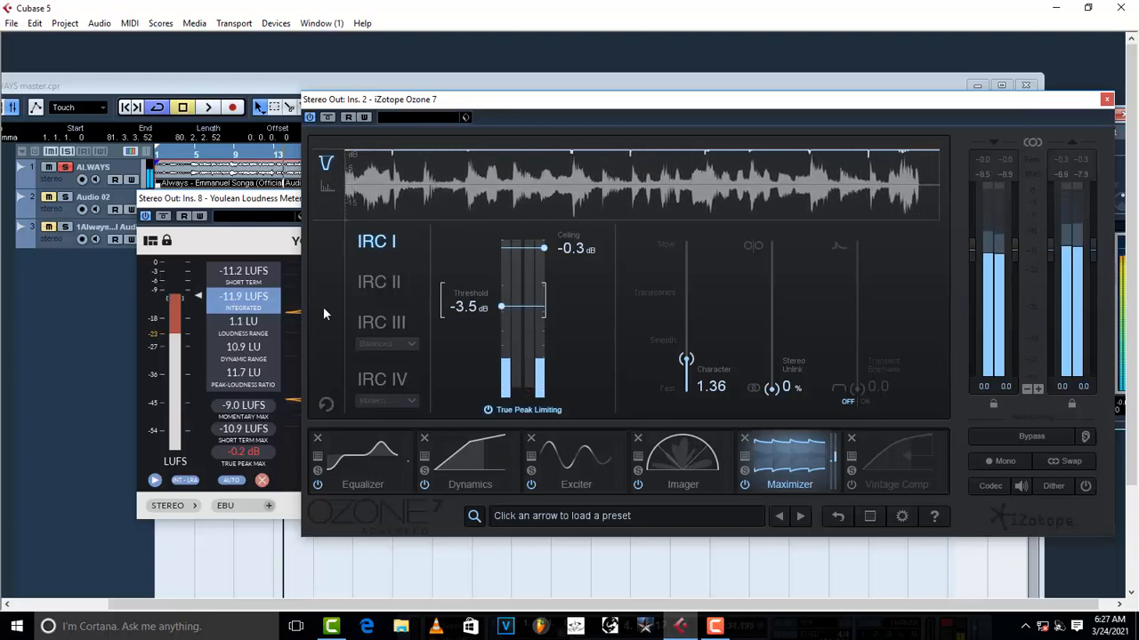
pyautogui.press('space')
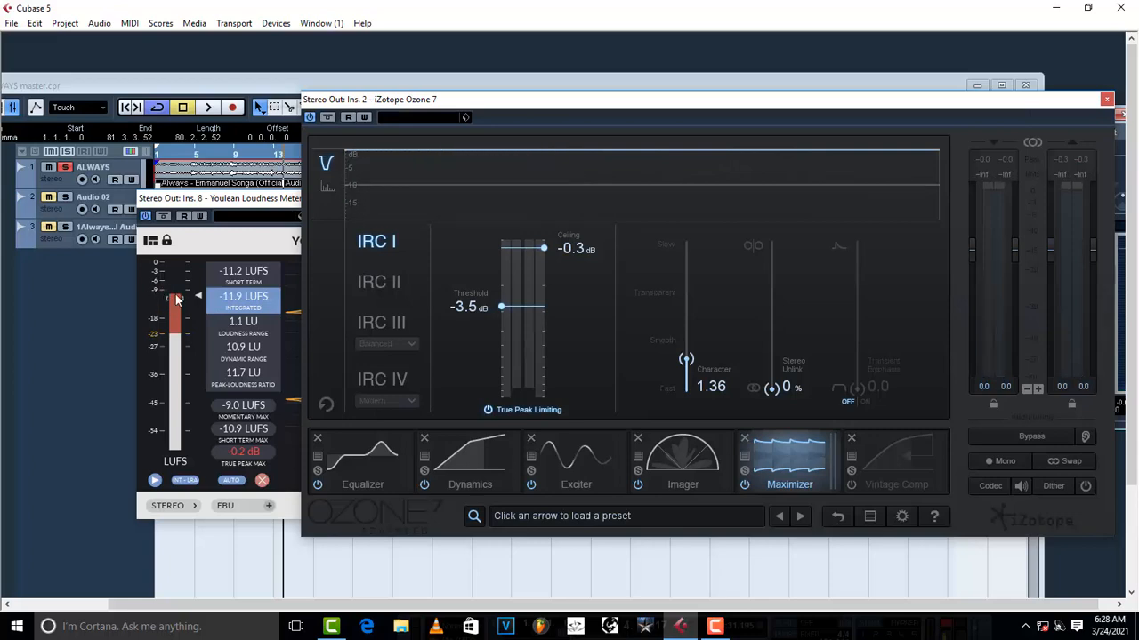
pyautogui.press('space')
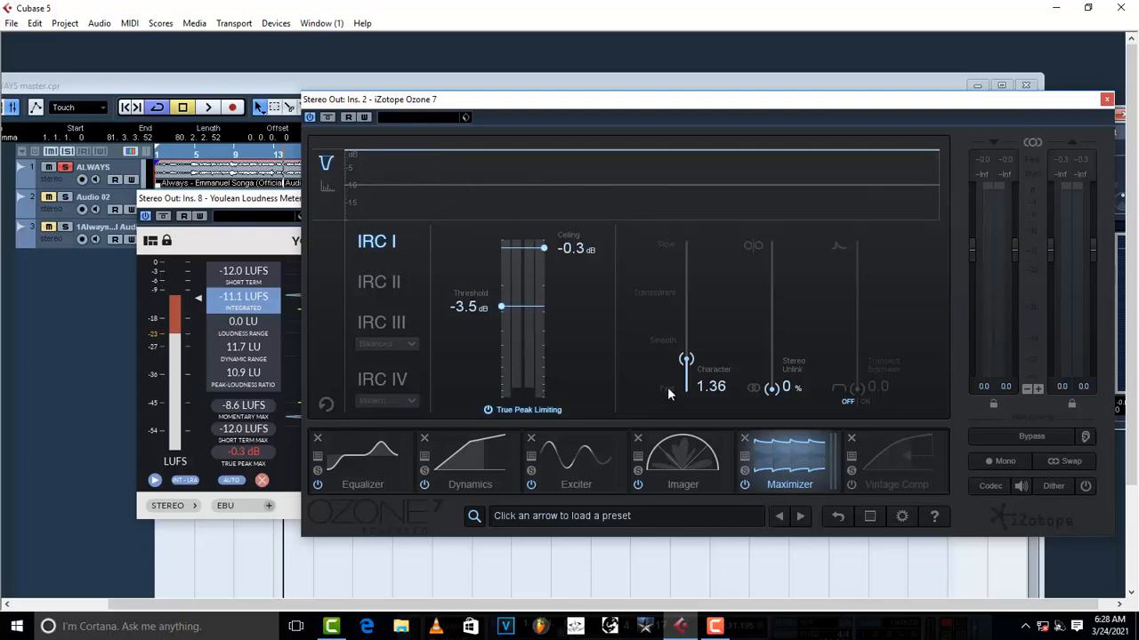
# Bypass the Dynamics module in Ozone 7
pyautogui.click(469, 467)
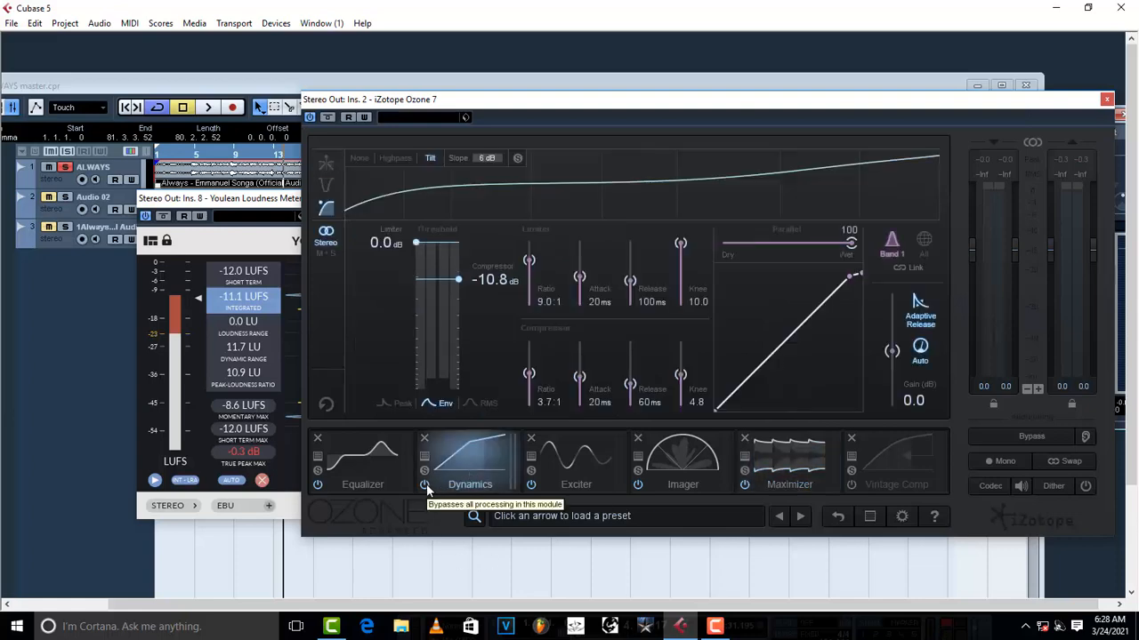
pyautogui.click(424, 485)
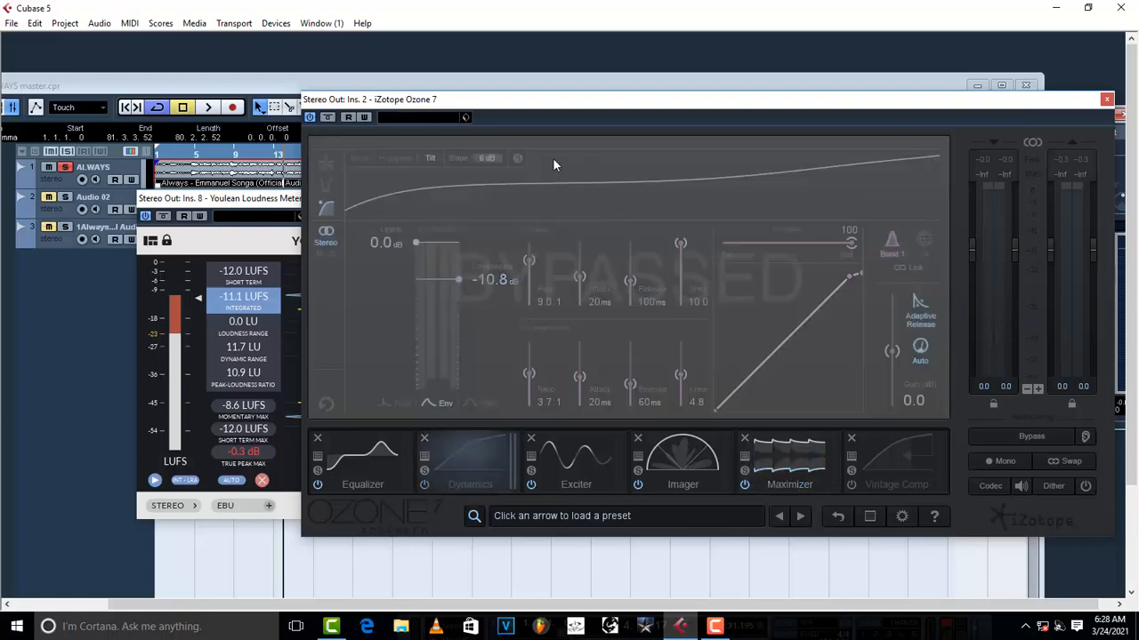
# Arrange the Ozone 7 and Youlean meter windows and play the song with Dynamics bypassed to check the integrated loudness
pyautogui.moveTo(509, 104); pyautogui.dragTo(567, 108)
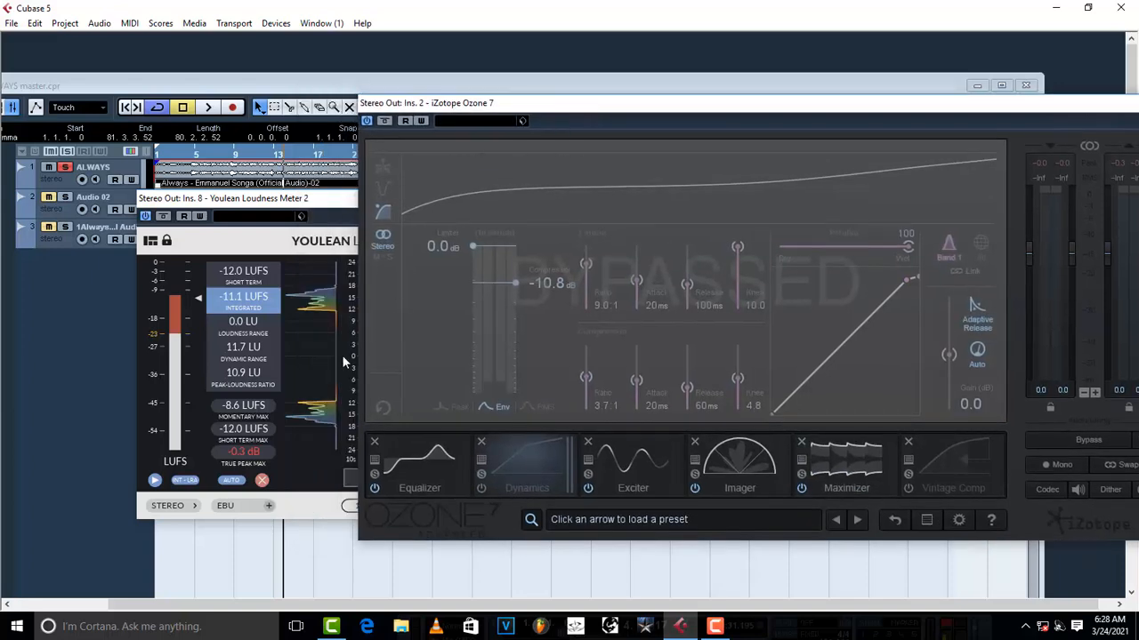
pyautogui.click(241, 360)
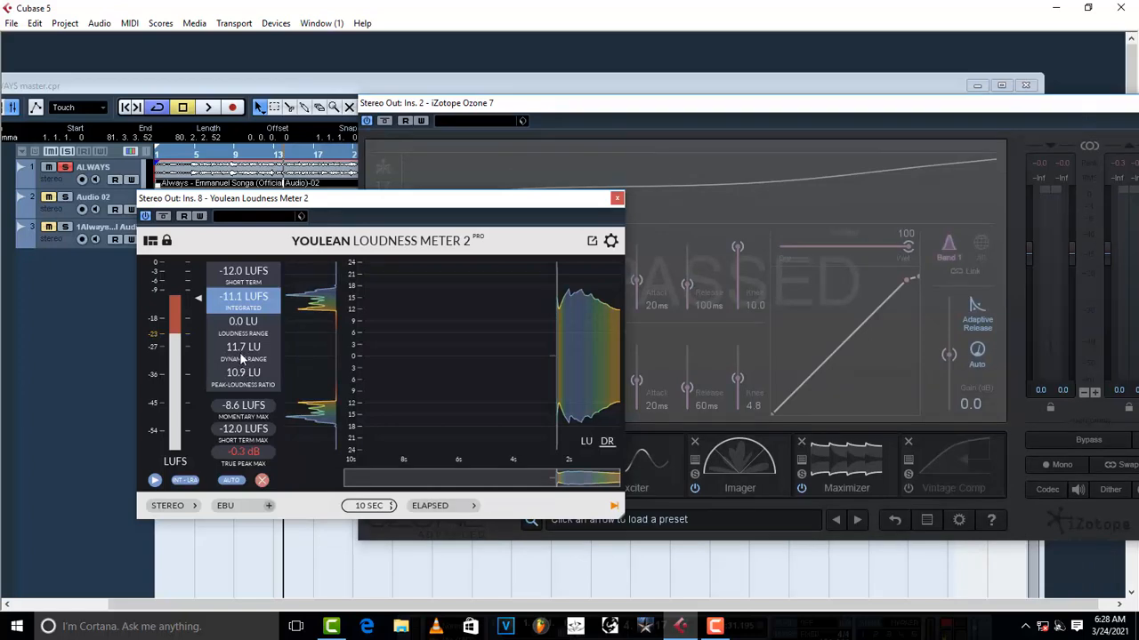
pyautogui.press('space')
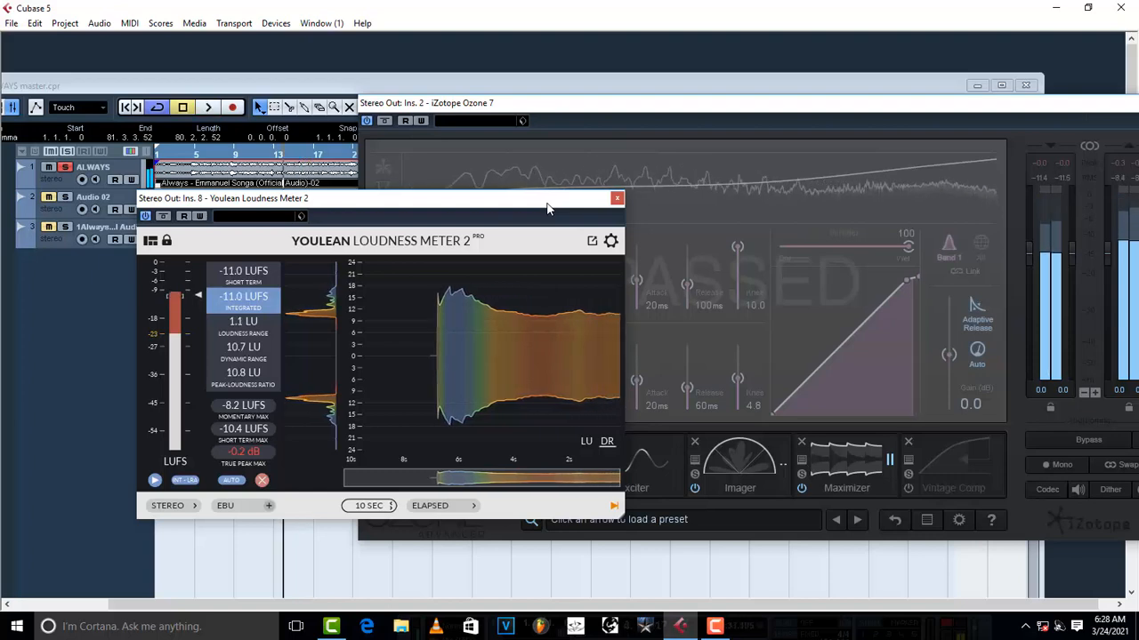
pyautogui.moveTo(547, 204); pyautogui.dragTo(469, 194)
pyautogui.press('space')
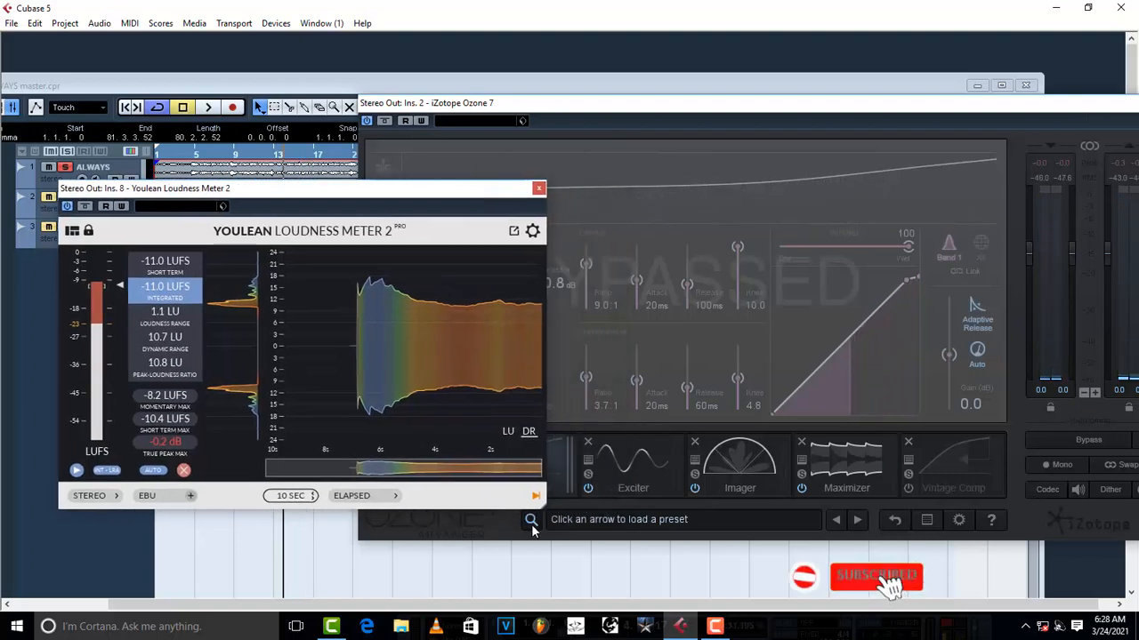
# Turn the Dynamics module back on in Ozone 7 and glance at the global preset list
pyautogui.click(503, 530)
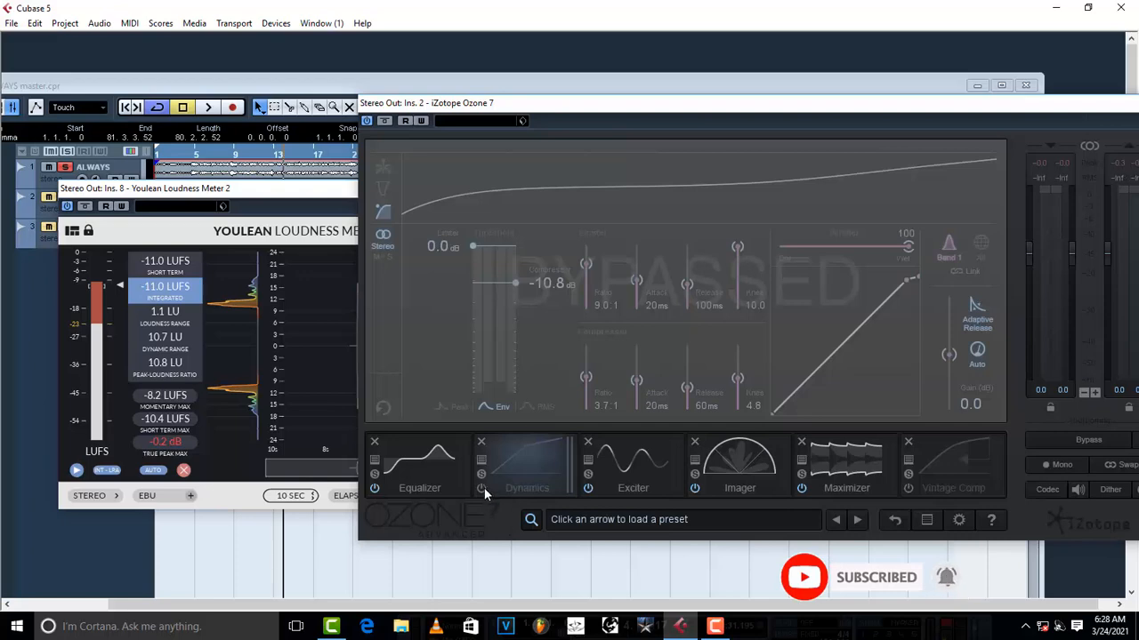
pyautogui.click(484, 487)
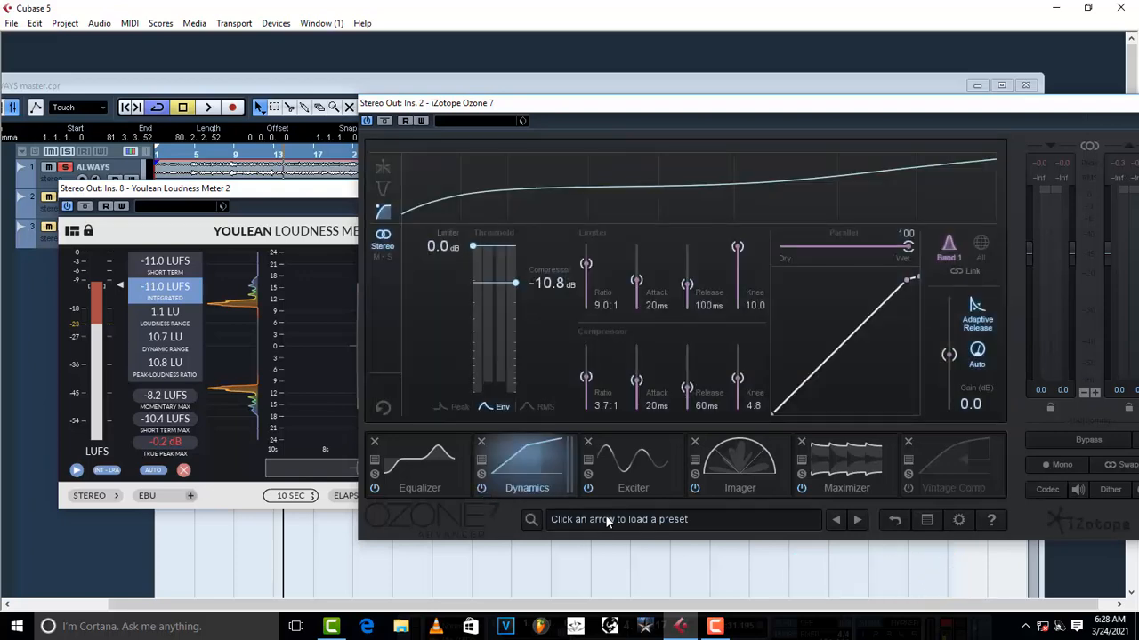
pyautogui.click(729, 521)
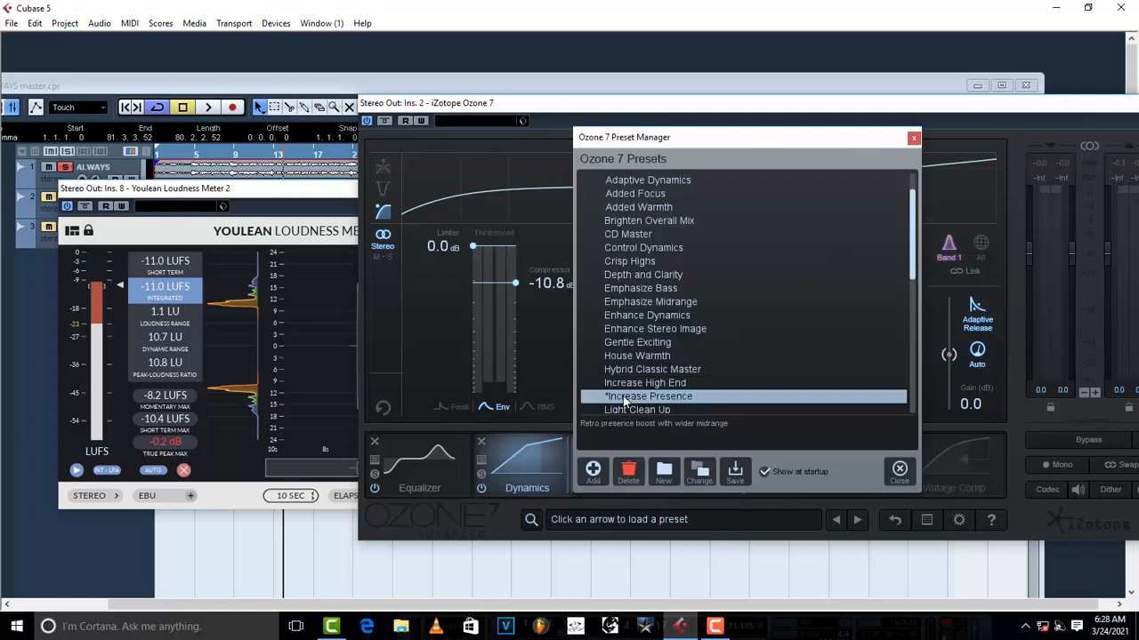
pyautogui.click(630, 522)
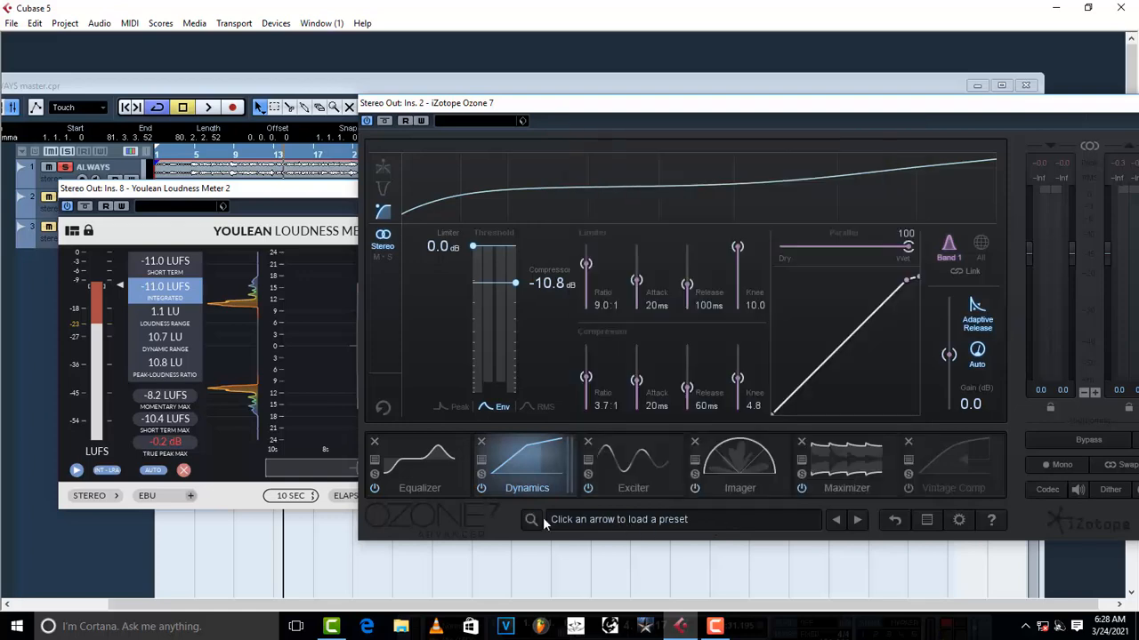
# Try the Gentle Dynamics preset for the Dynamics module, return to the Master Bus preset and close the preset manager
pyautogui.click(423, 483)
pyautogui.click(527, 471)
pyautogui.click(481, 460)
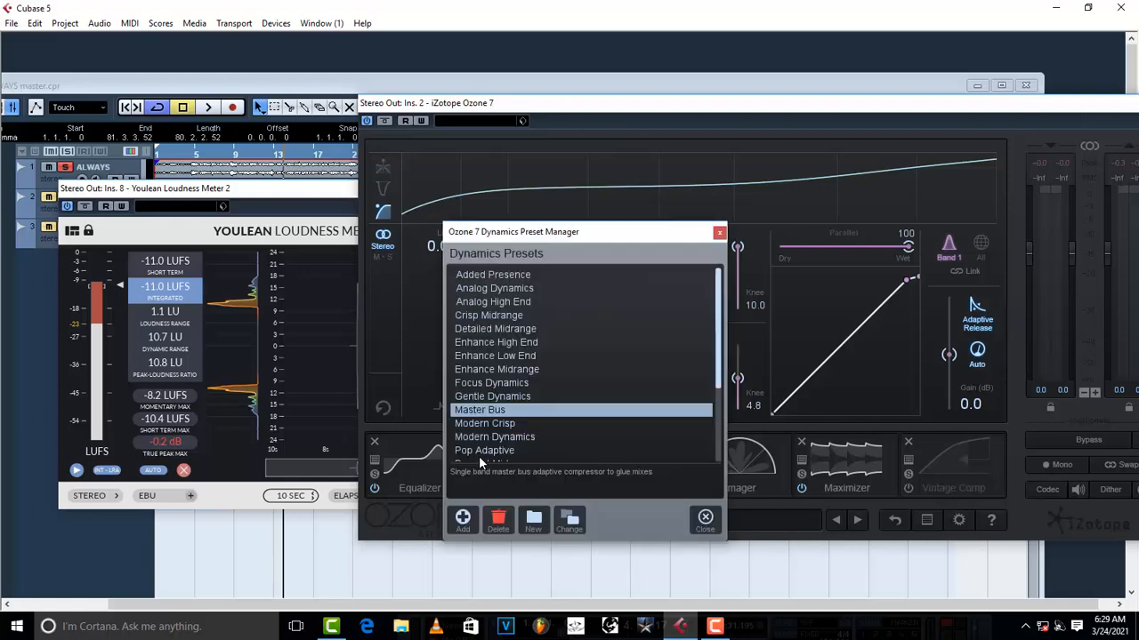
pyautogui.click(474, 397)
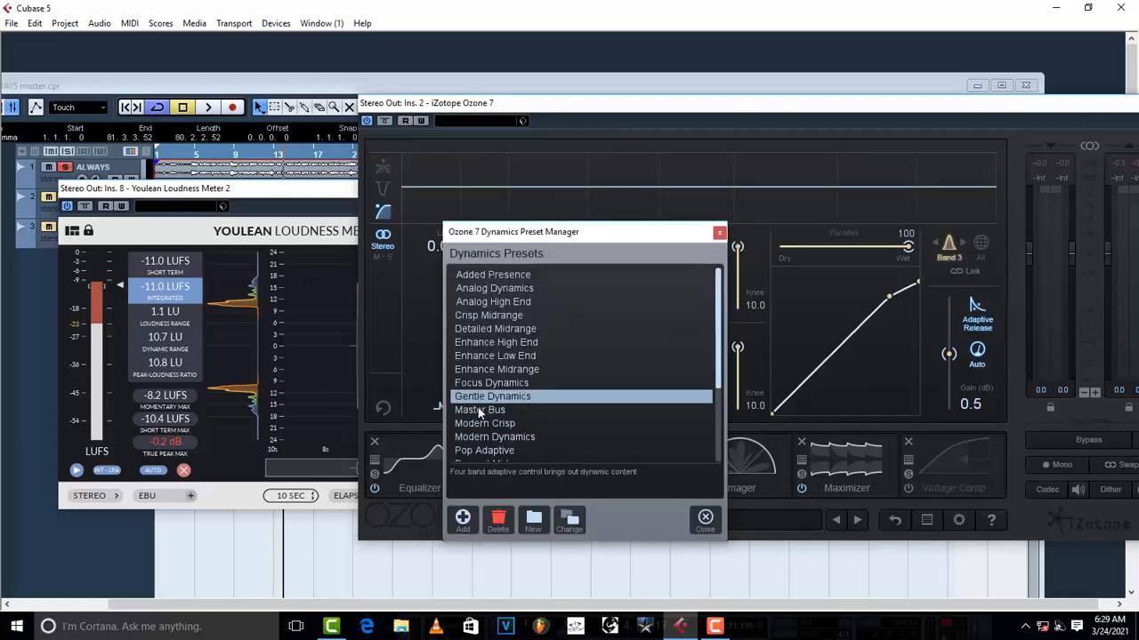
pyautogui.click(469, 411)
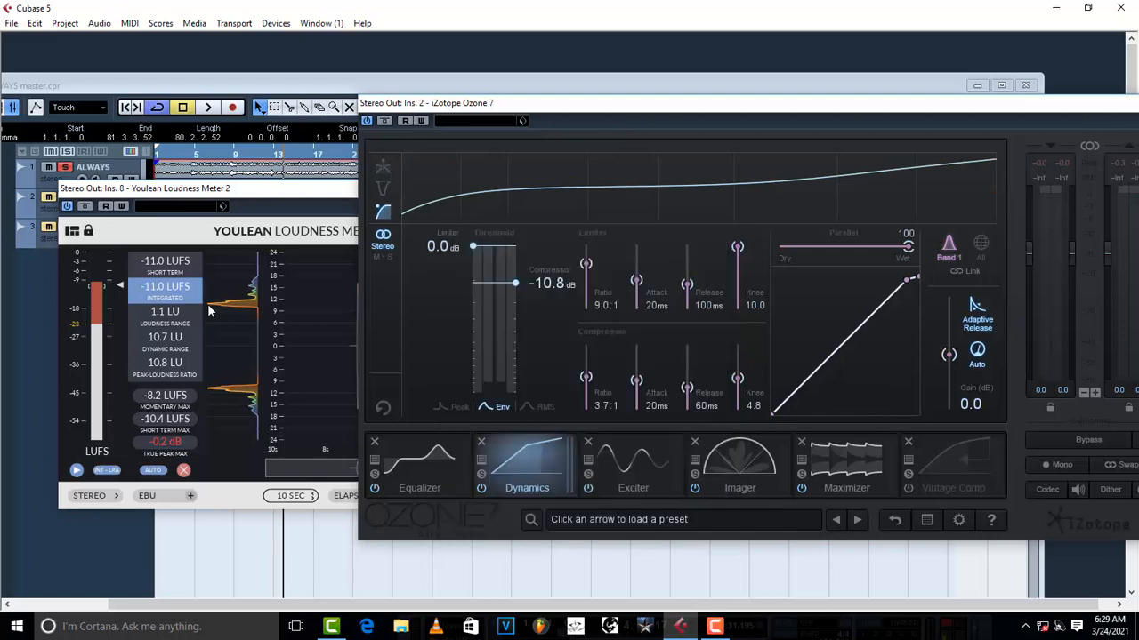
pyautogui.click(720, 233)
# Replay the song with Dynamics active to check the integrated loudness, and close the Ozone 7 window
pyautogui.press('space')
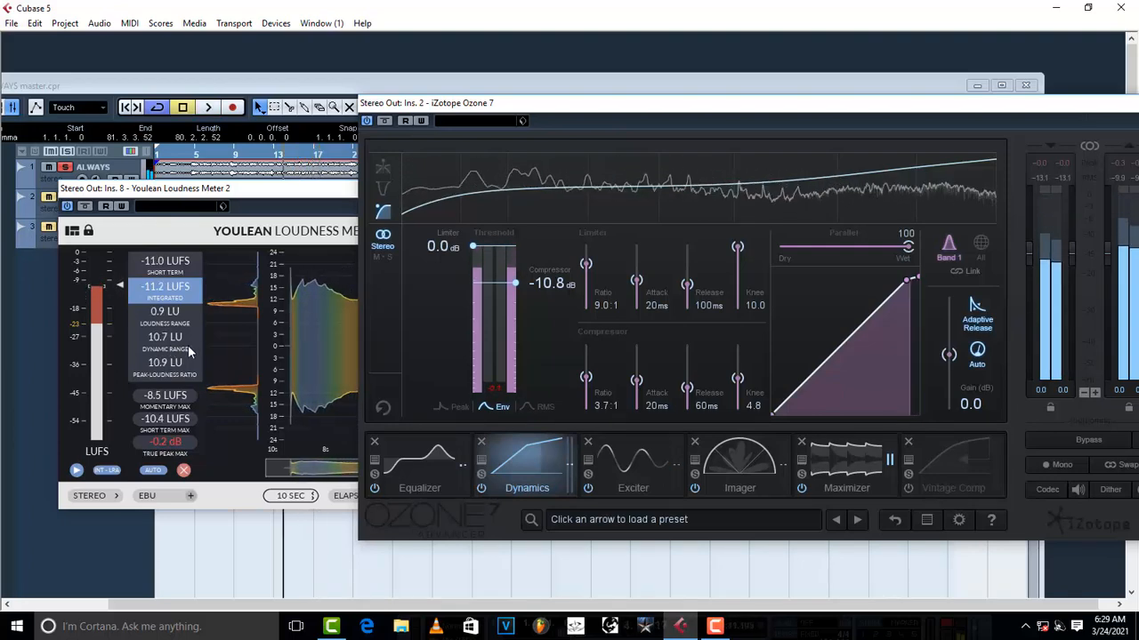
pyautogui.press('space')
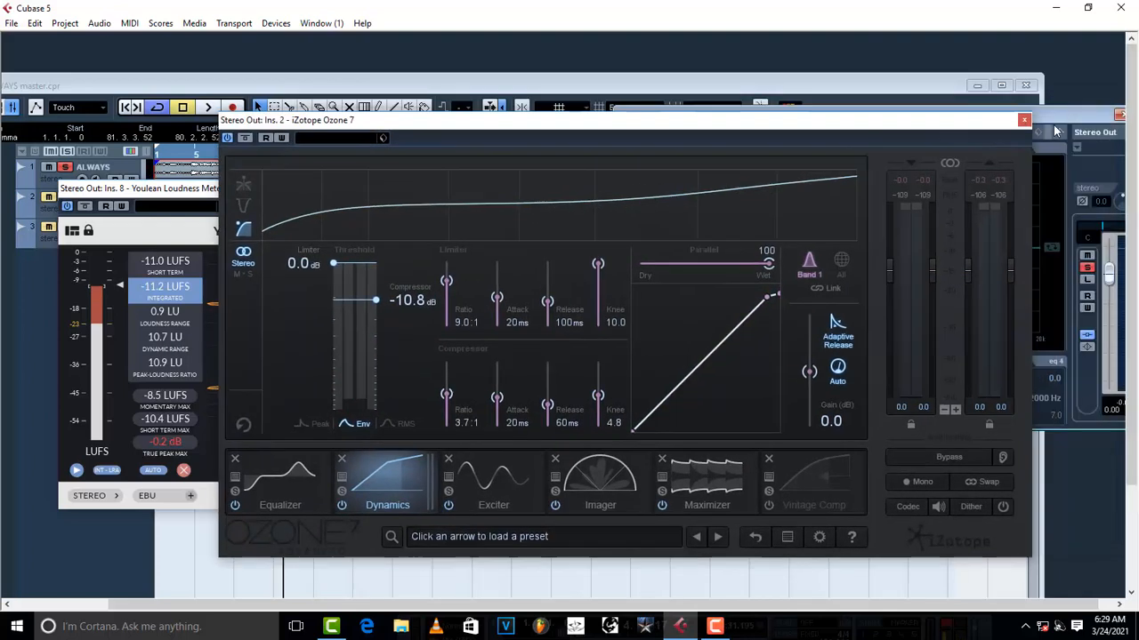
pyautogui.moveTo(1012, 106); pyautogui.dragTo(872, 124)
pyautogui.click(1024, 121)
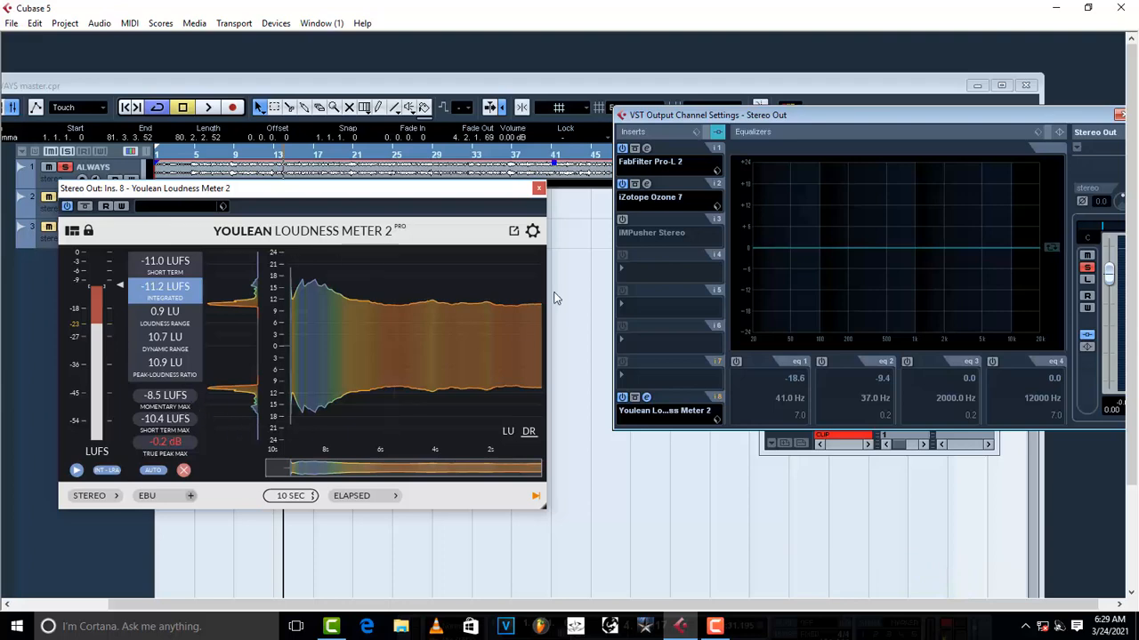
# Activate the IMPusher Stereo insert on the Stereo Out, open its editor and slightly adjust the Push control
pyautogui.click(622, 220)
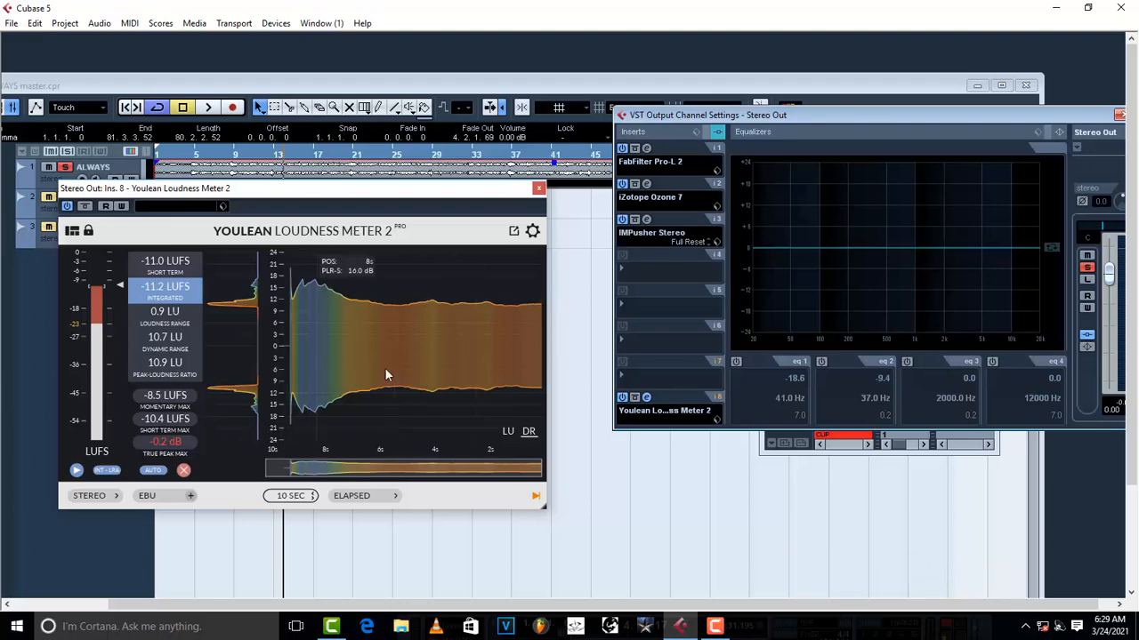
pyautogui.click(647, 220)
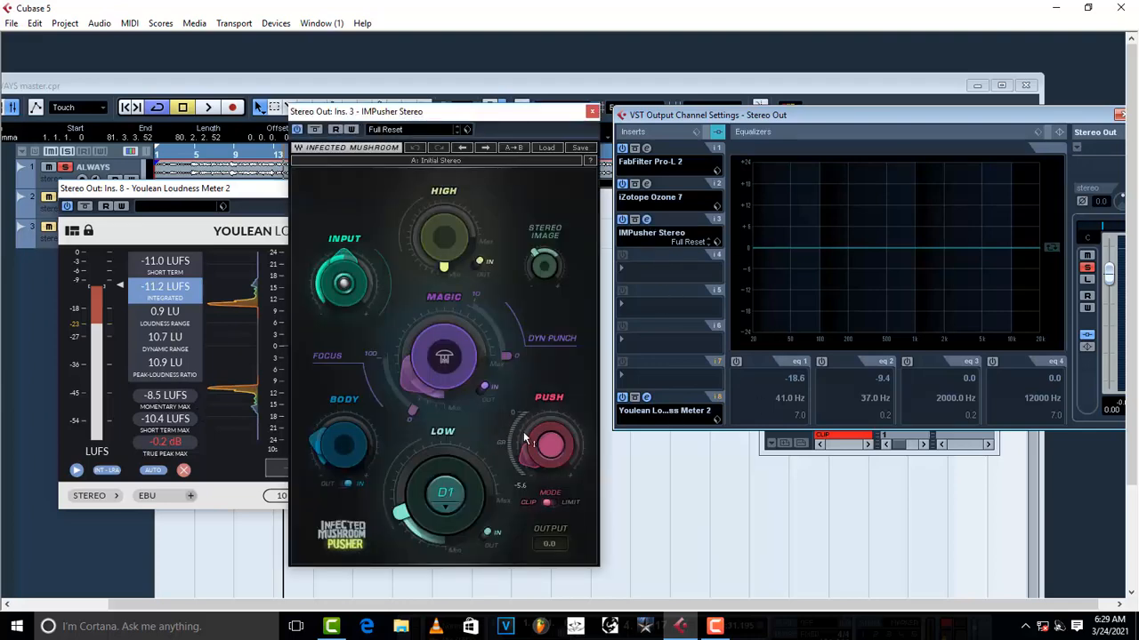
pyautogui.moveTo(527, 458); pyautogui.dragTo(527, 464)
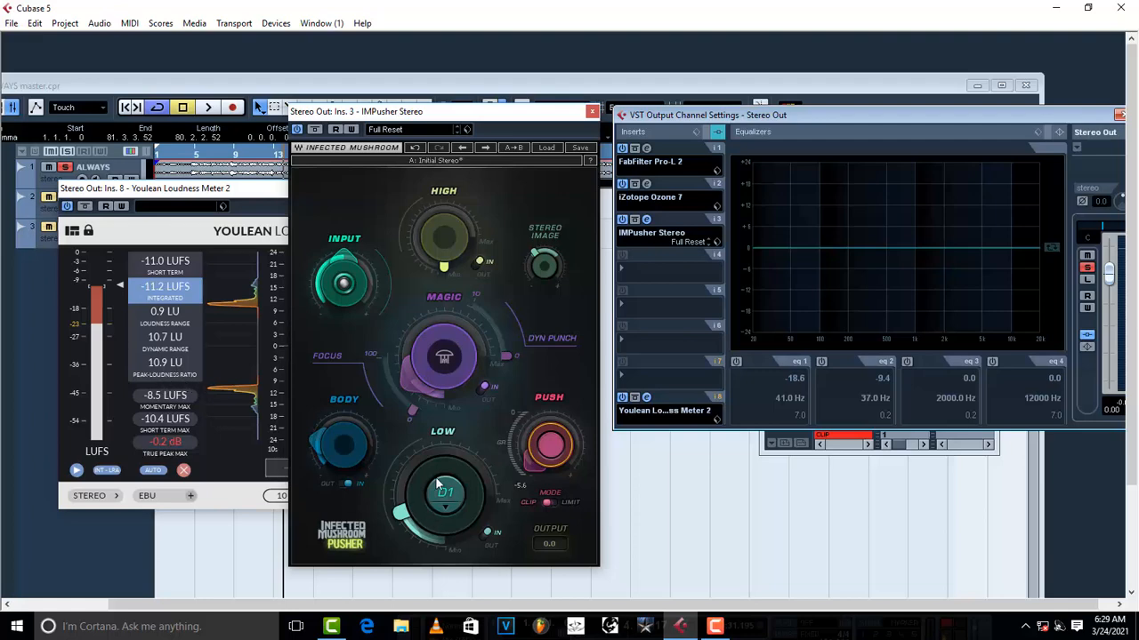
# Play the song twice with IMPusher active and check the integrated loudness on the Youlean meter
pyautogui.press('space')
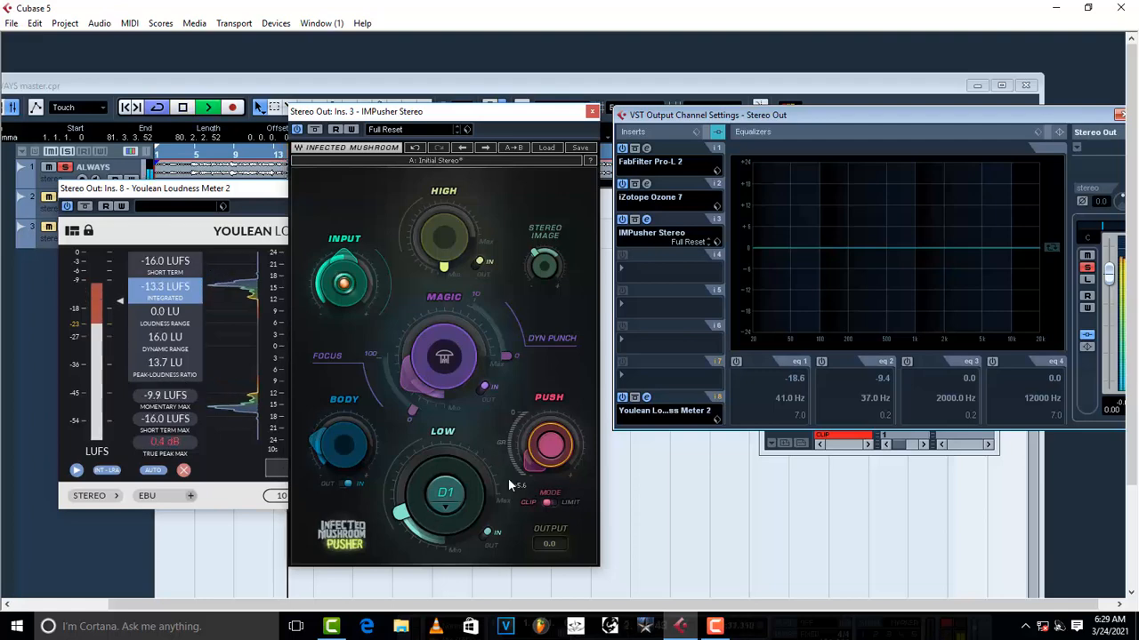
pyautogui.press('space')
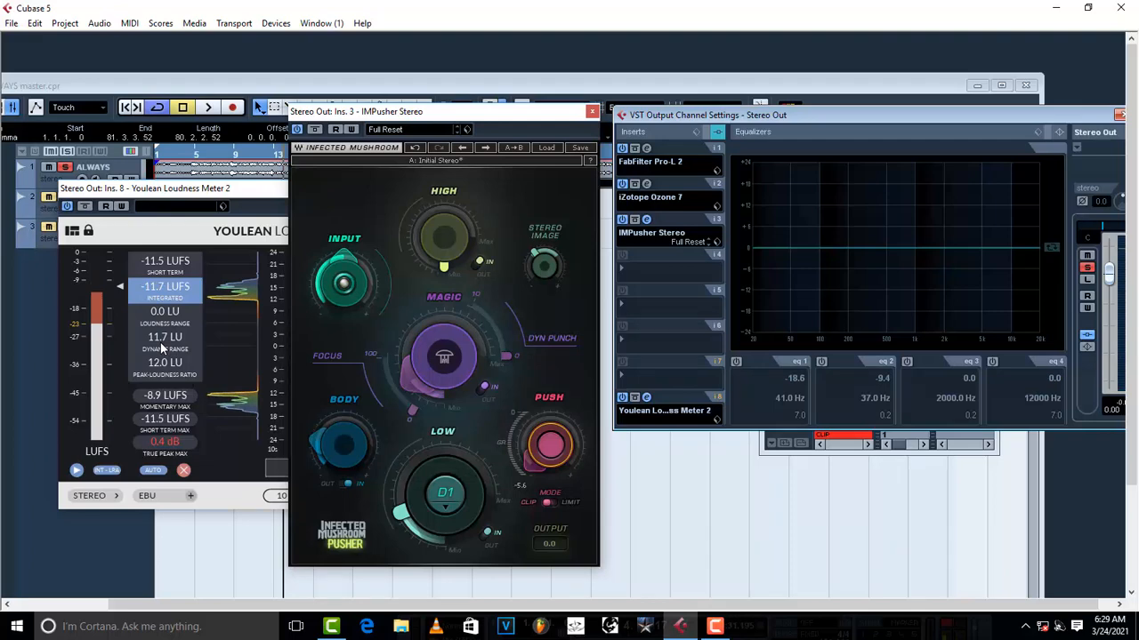
pyautogui.press('space')
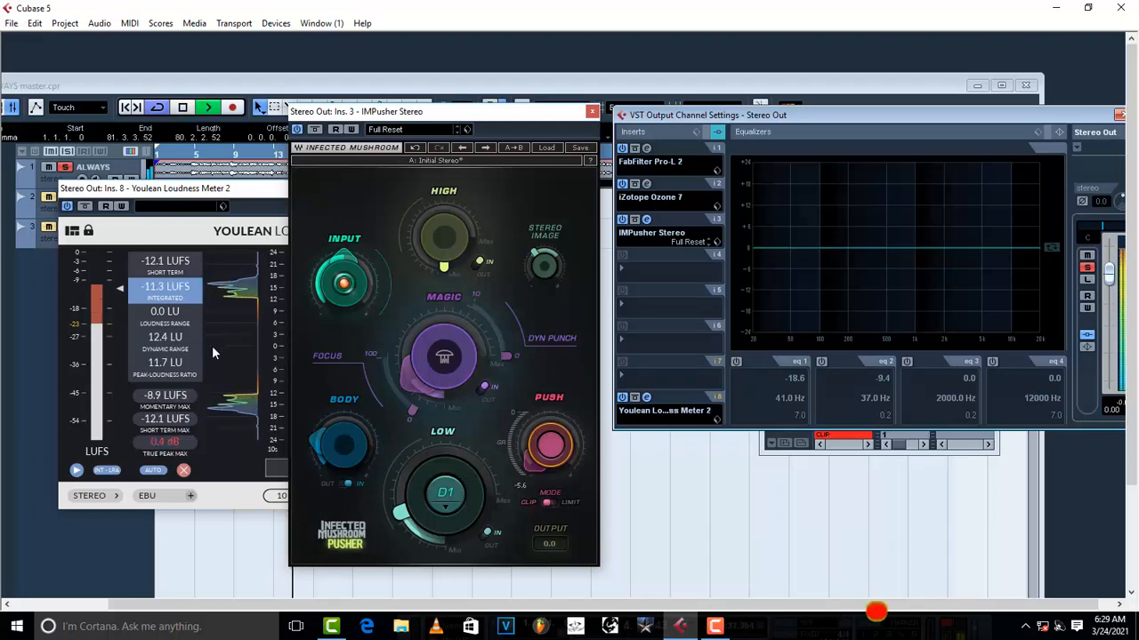
pyautogui.press('space')
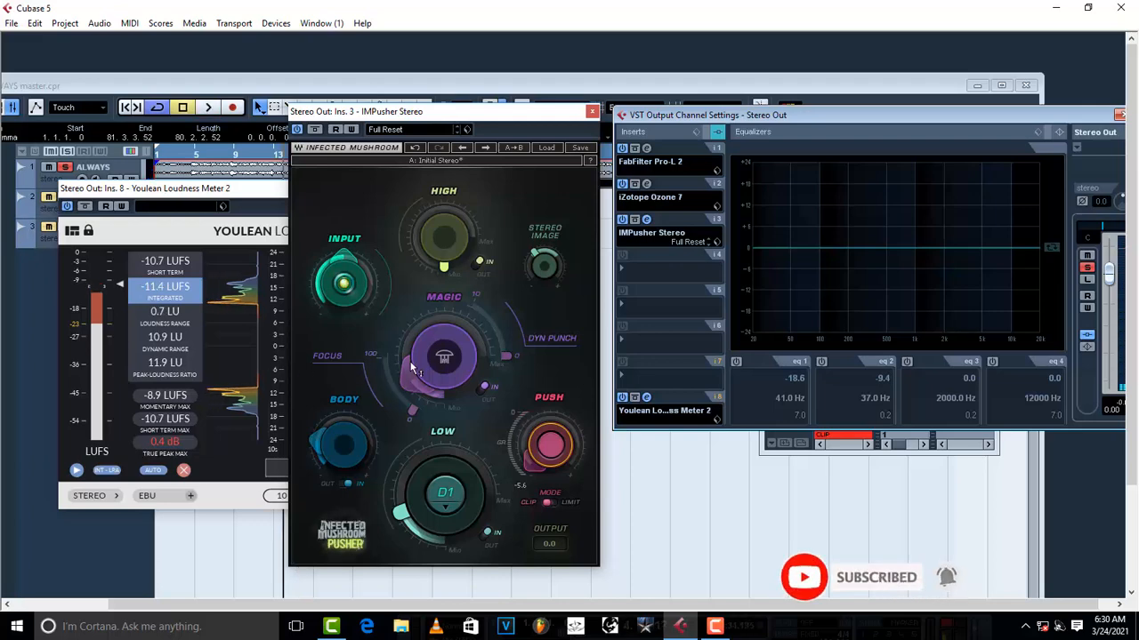
# Drop IMPusher's Magic control to 0.0, raise it to 20.1 and check the loudness in a short playback
pyautogui.click(418, 387)
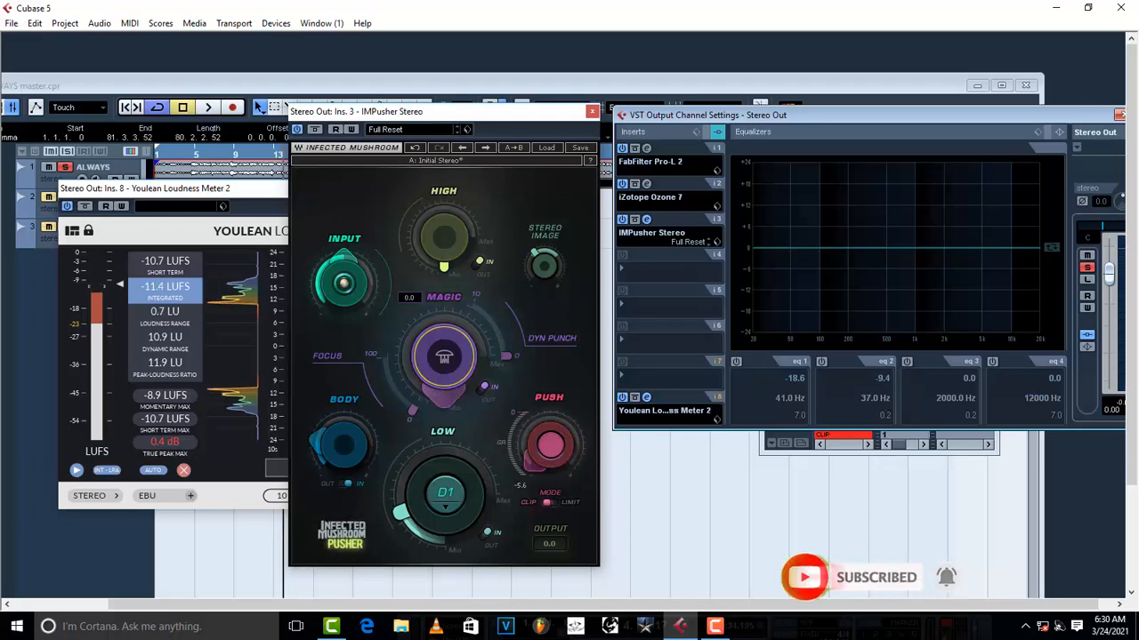
pyautogui.press('space')
pyautogui.moveTo(418, 387); pyautogui.dragTo(442, 365)
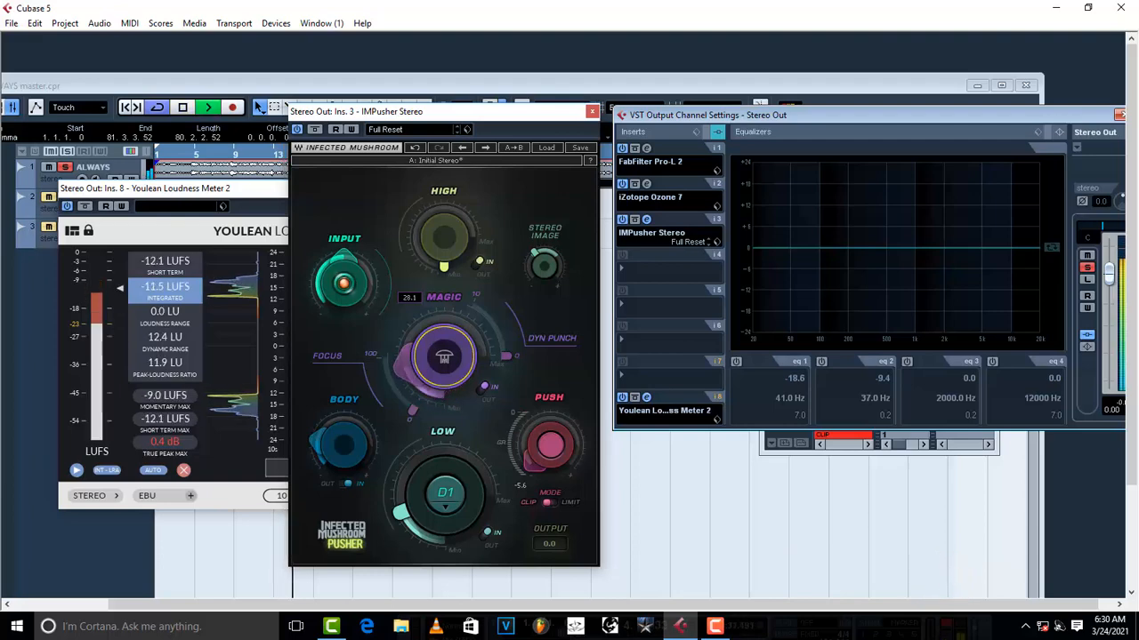
pyautogui.press('space')
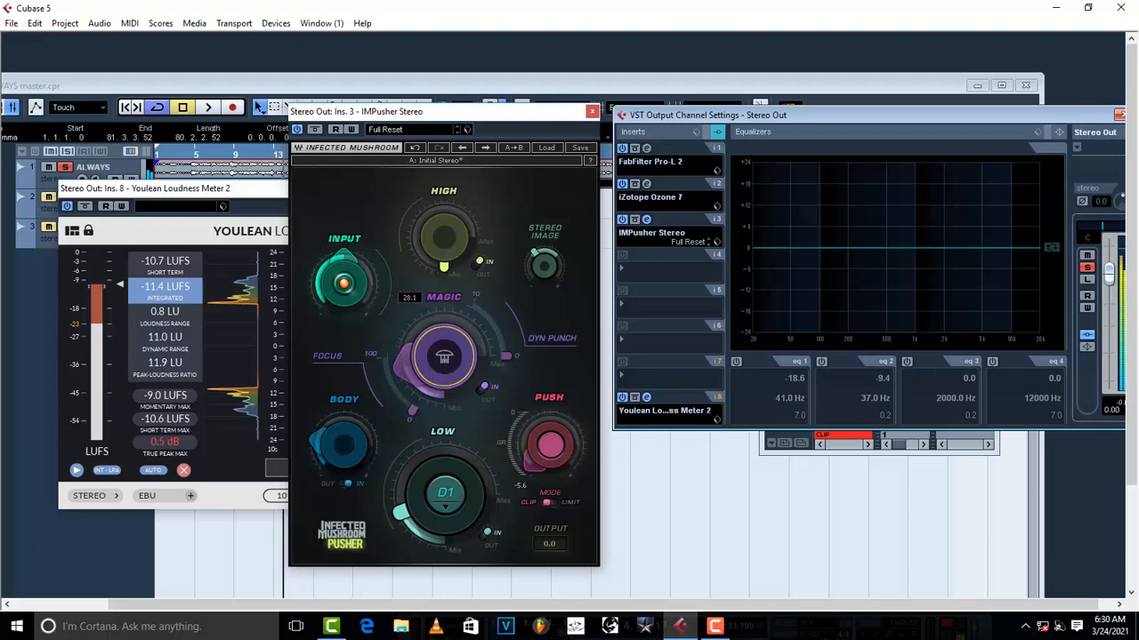
# Adjust IMPusher's Stereo Image by ear during playback, raising it from a narrow setting to a moderate one
pyautogui.moveTo(543, 265)
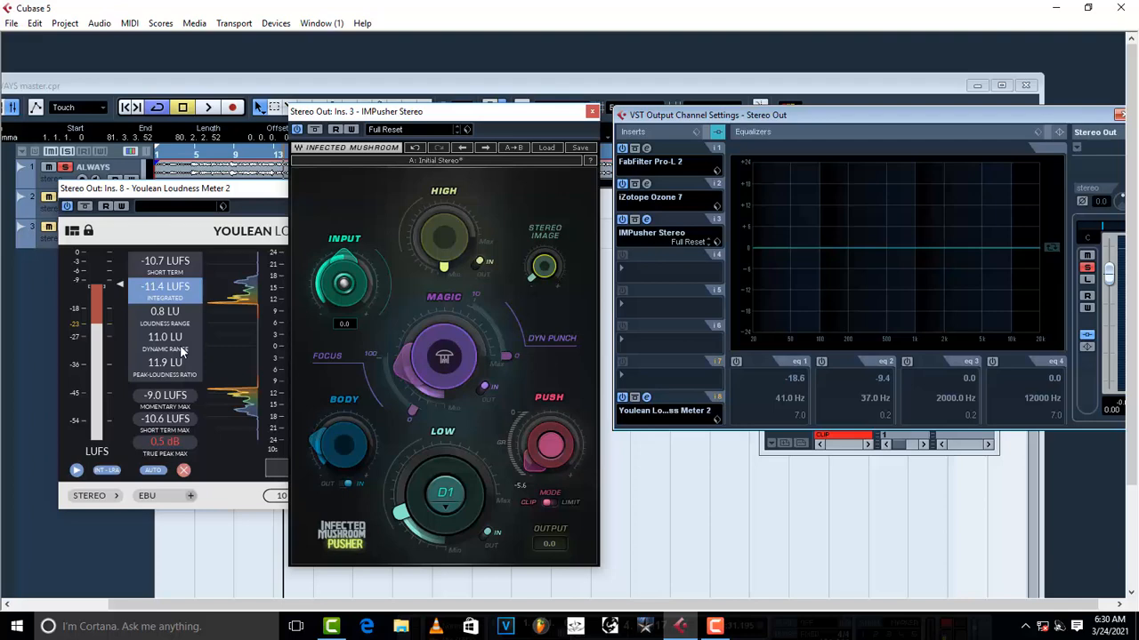
pyautogui.press('space')
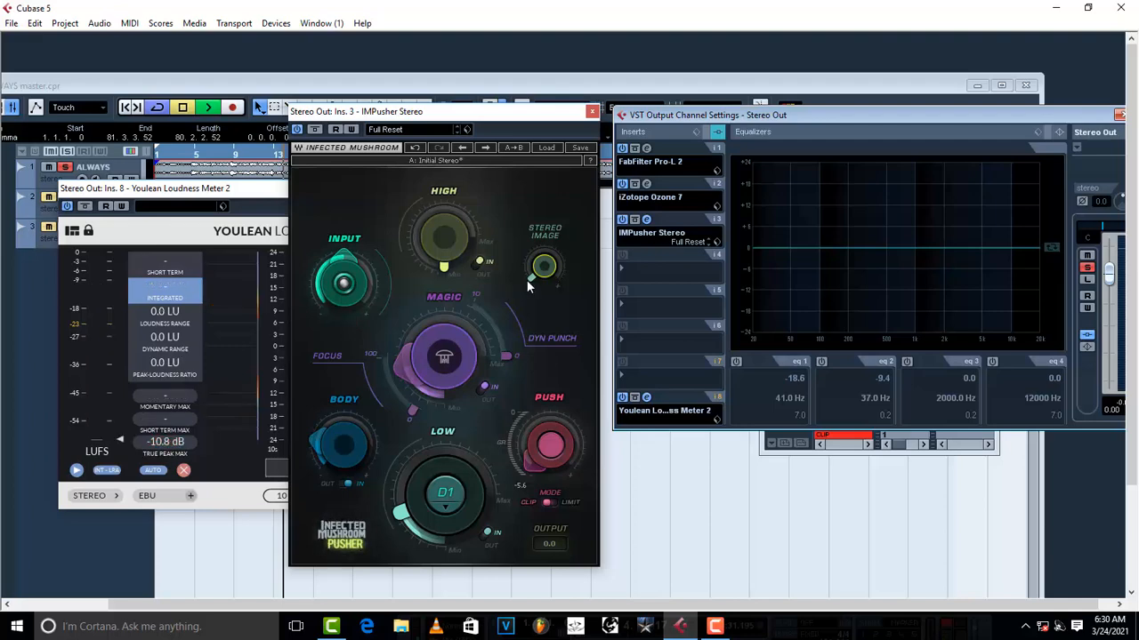
pyautogui.press('space')
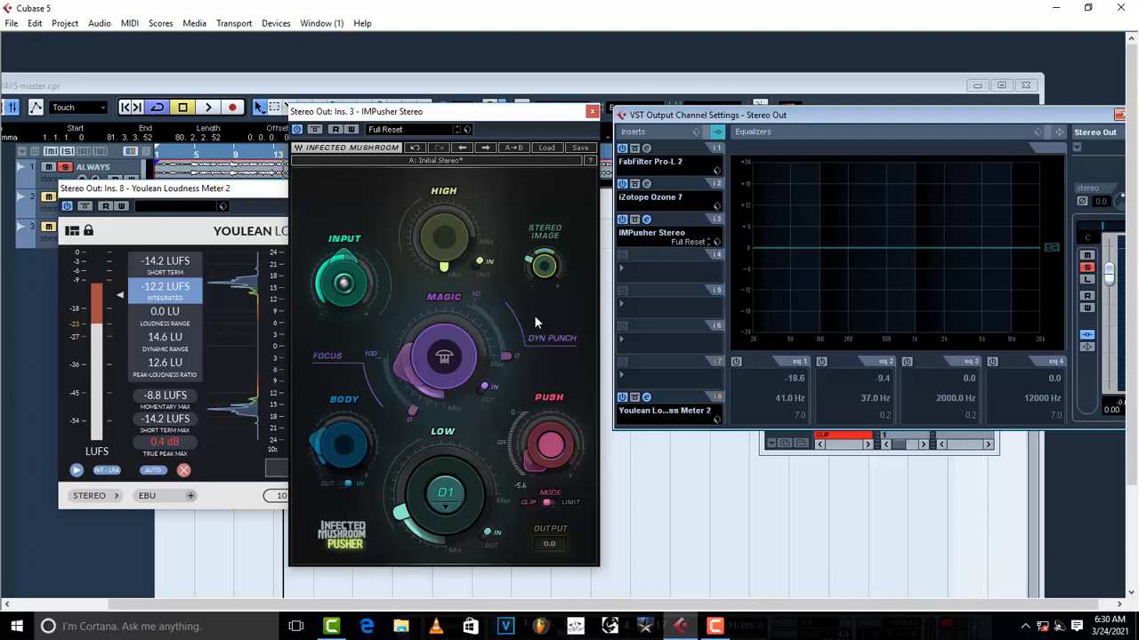
# Move the IMPusher window off the meter, raise Push to 2.9 during playback and check the integrated loudness
pyautogui.moveTo(485, 113); pyautogui.dragTo(619, 117)
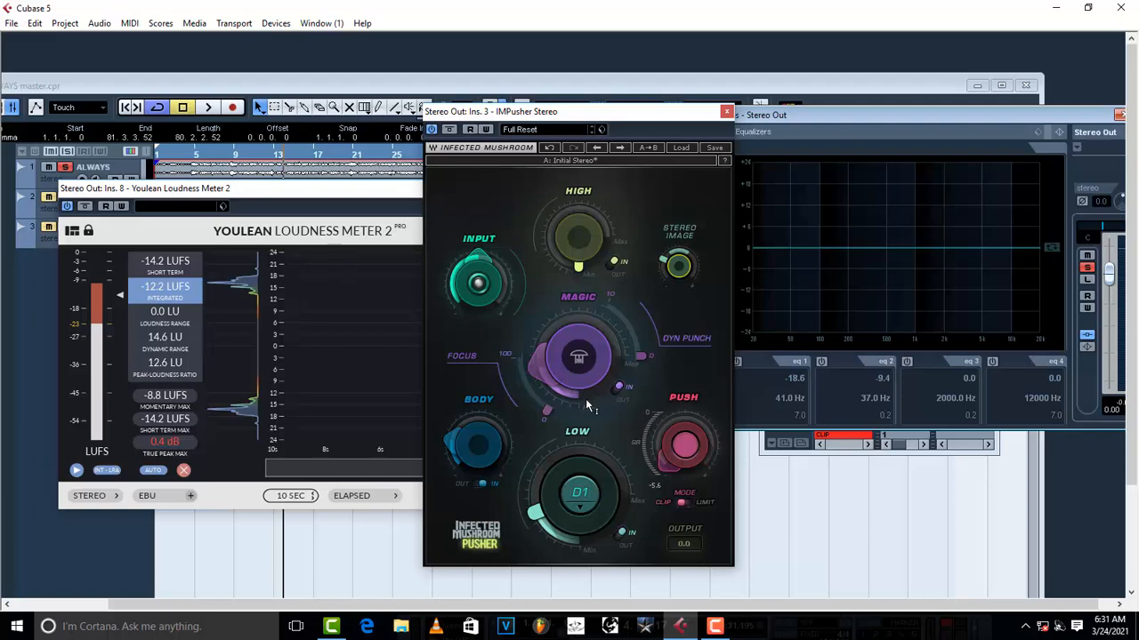
pyautogui.moveTo(674, 474)
pyautogui.press('space')
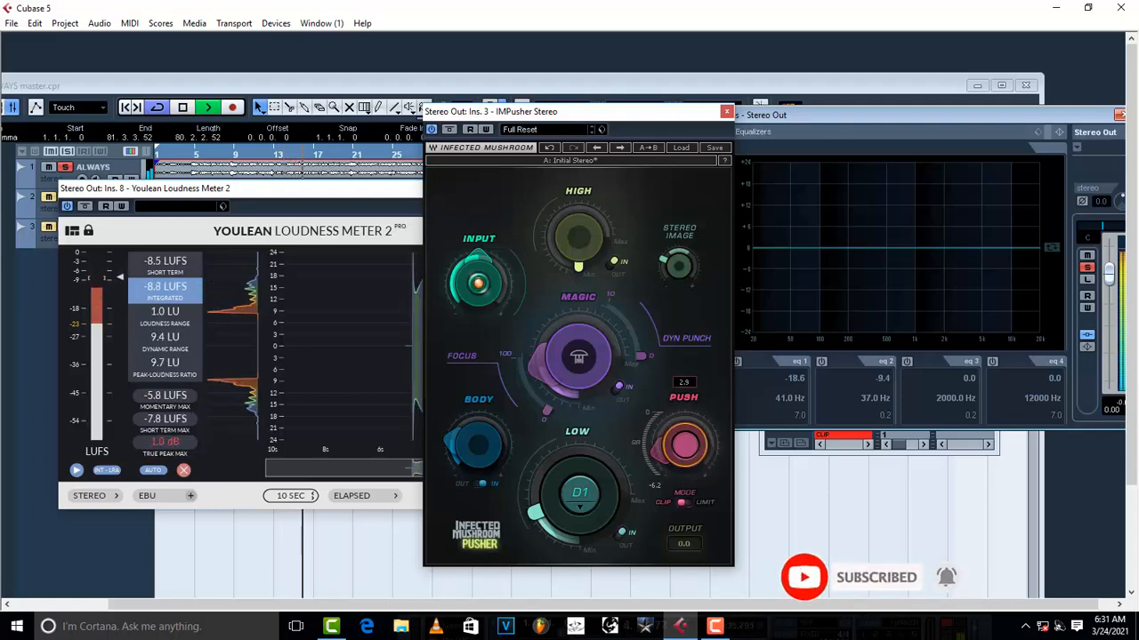
pyautogui.press('space')
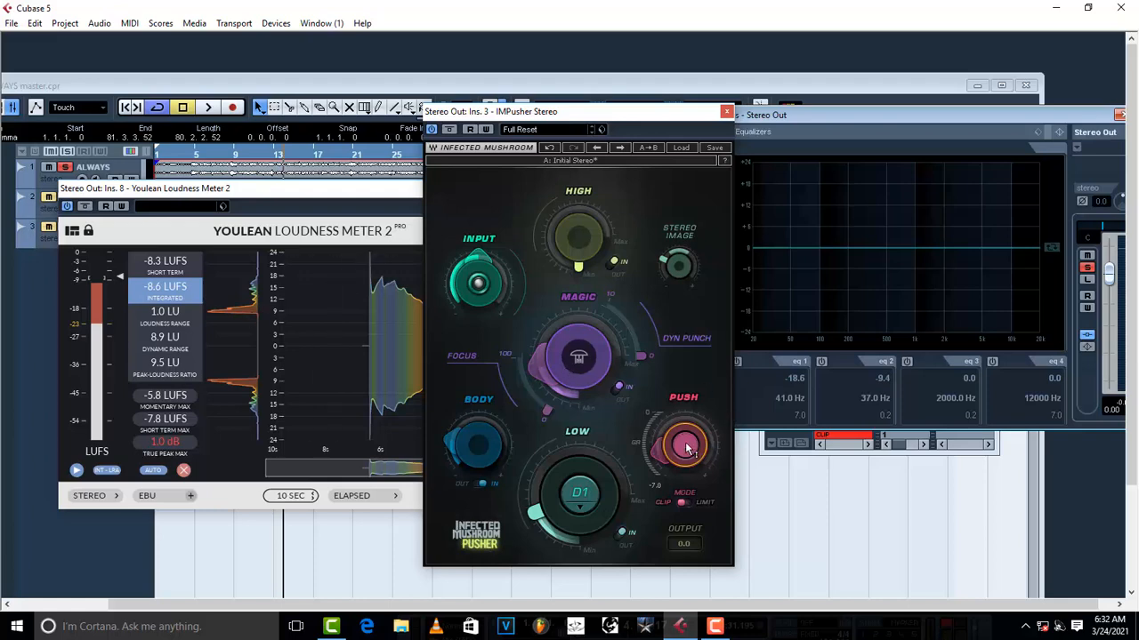
pyautogui.moveTo(686, 452)
# Close the IMPusher window, recheck and close the Youlean meter, and reposition the Stereo Out channel settings window
pyautogui.click(727, 112)
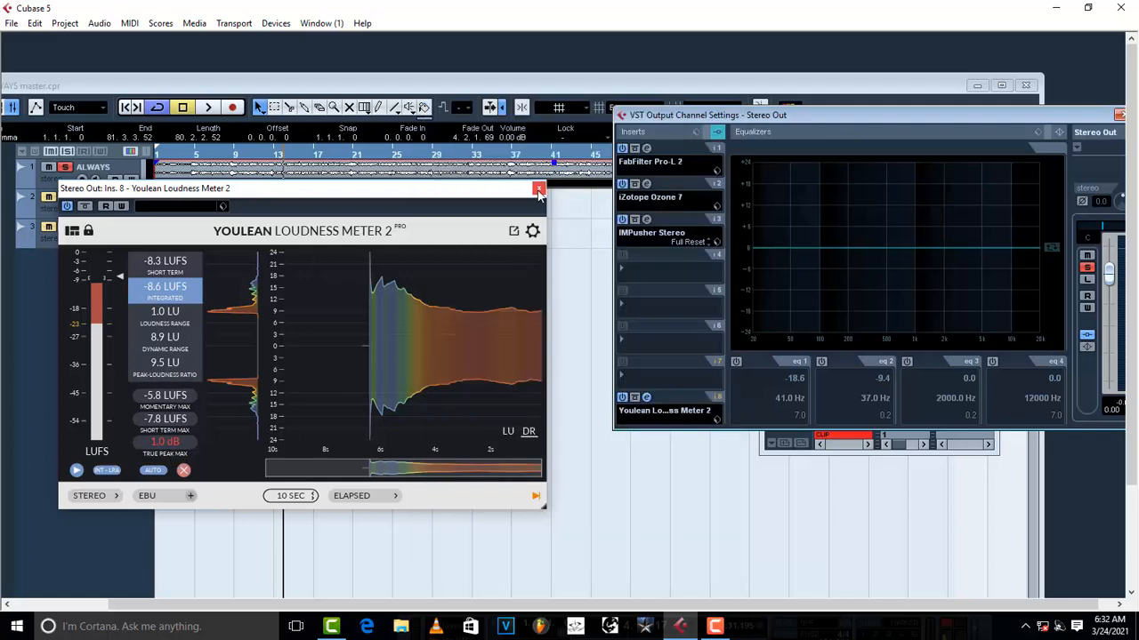
pyautogui.click(538, 189)
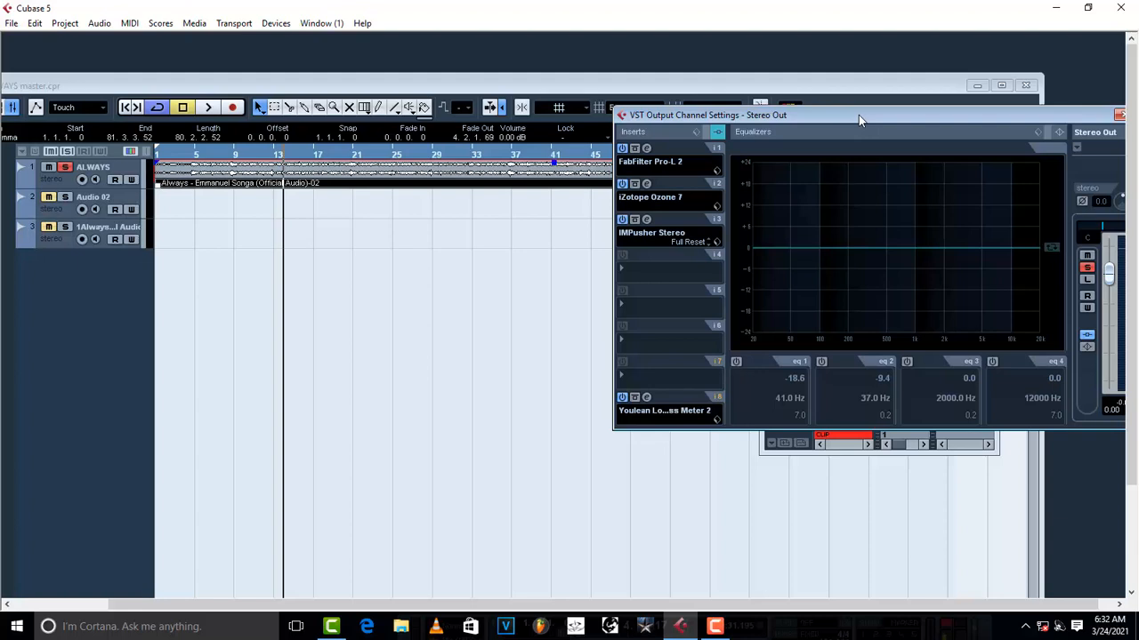
pyautogui.click(647, 397)
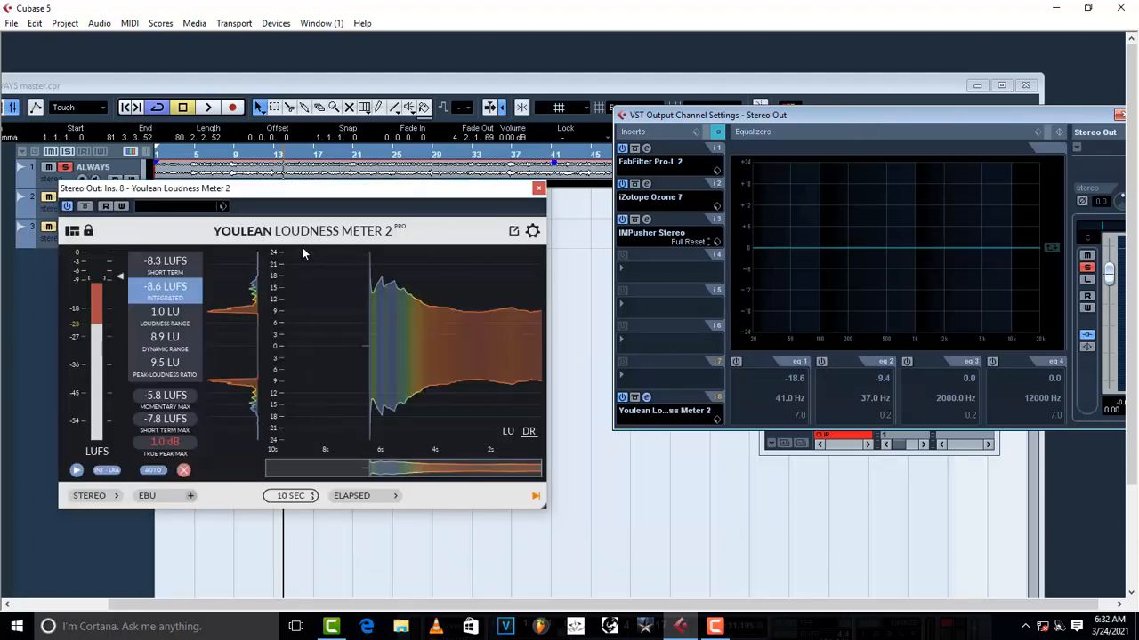
pyautogui.click(538, 187)
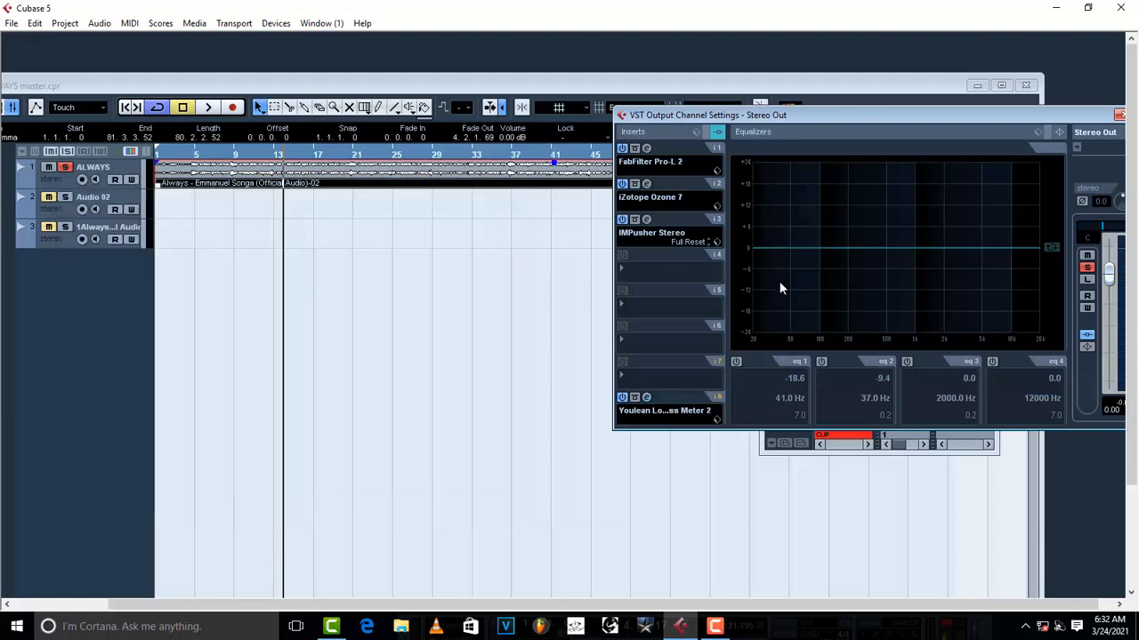
pyautogui.moveTo(1010, 119); pyautogui.dragTo(906, 208)
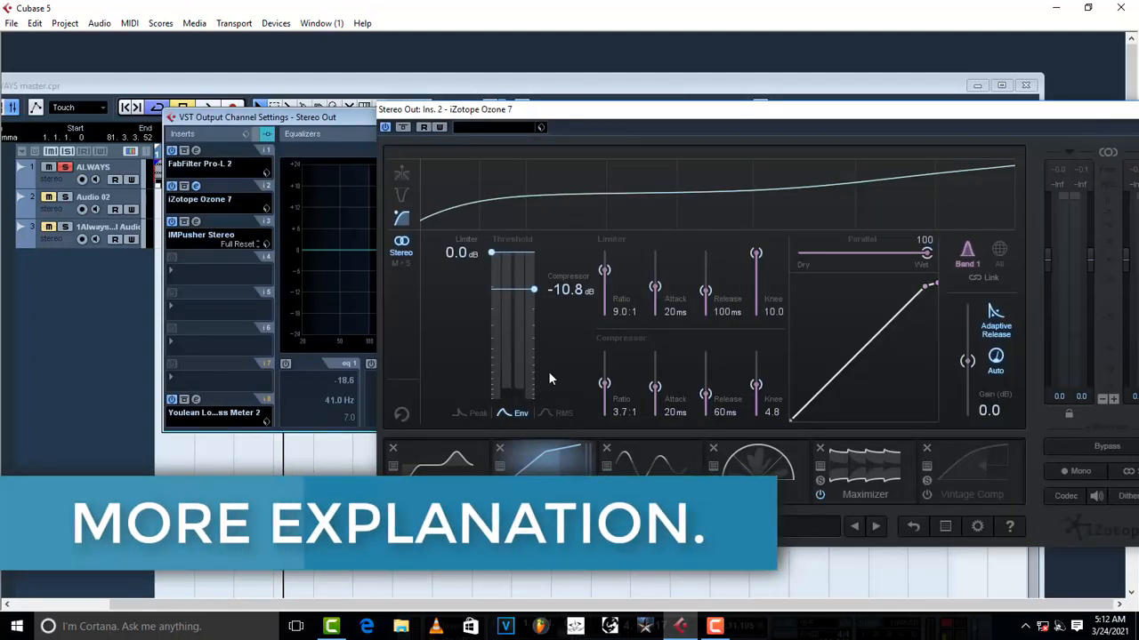
# Move the Ozone 7 window fully into view and check the Maximizer's limiting in a short playback
pyautogui.moveTo(1085, 110); pyautogui.dragTo(876, 110)
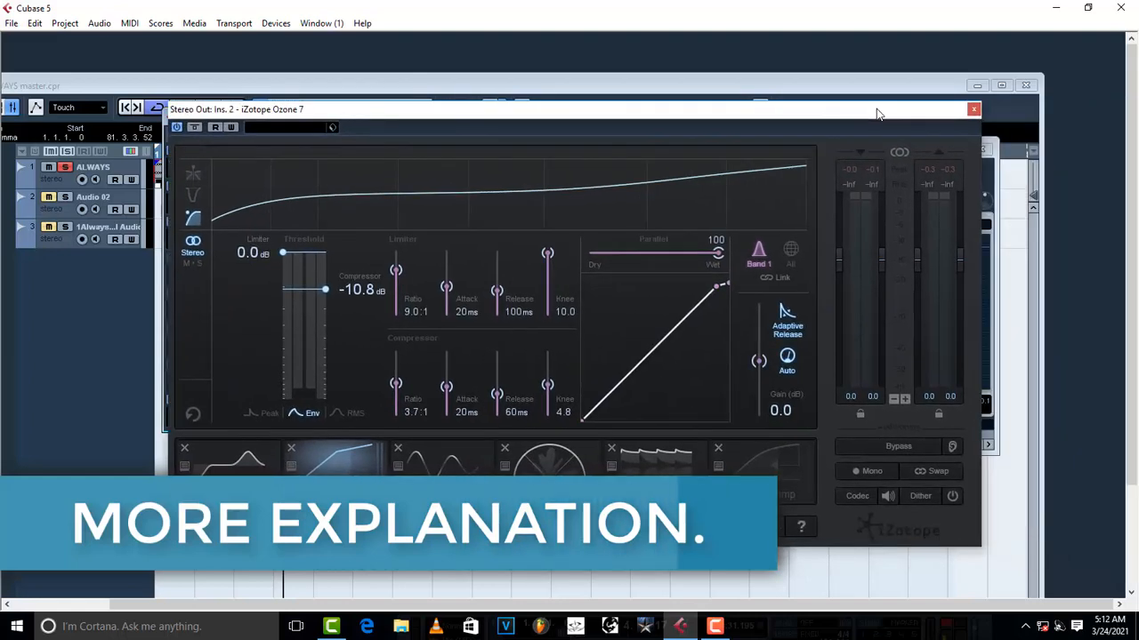
pyautogui.click(656, 461)
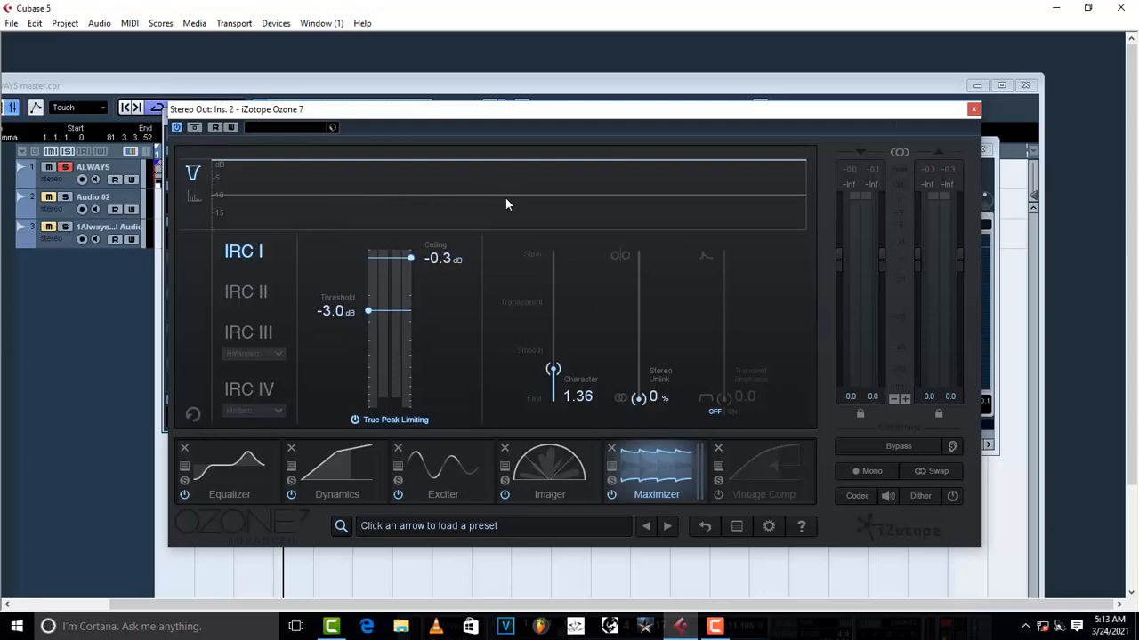
pyautogui.press('space')
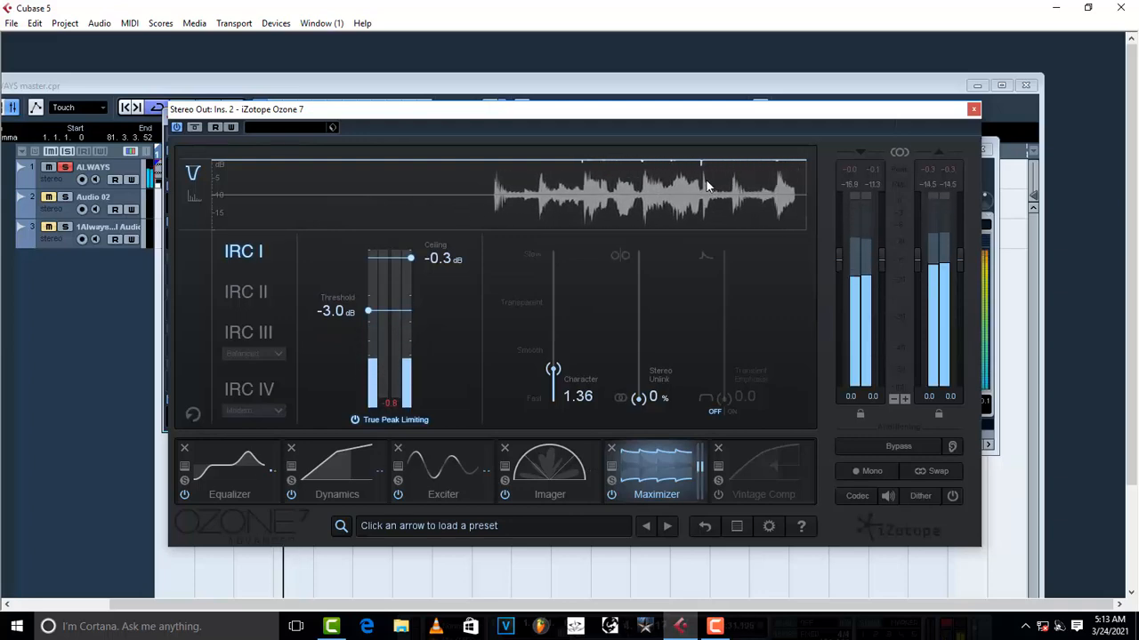
pyautogui.press('space')
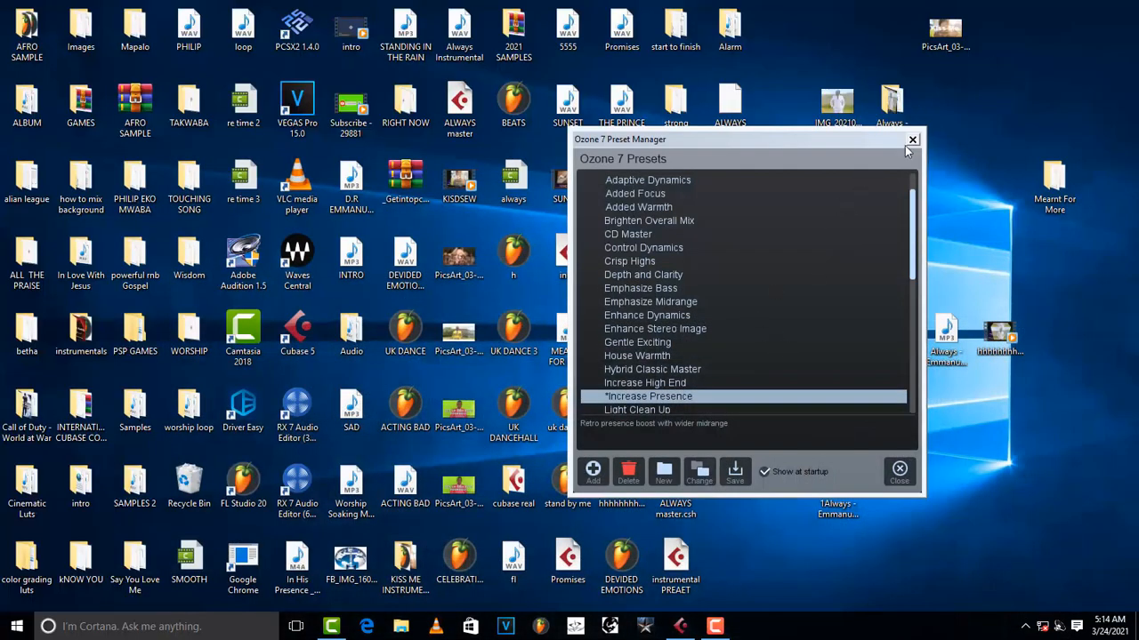
# Close the Ozone 7 Preset Manager and try to open the desktop's Always MP3 with Adobe Audition 1.5
pyautogui.click(913, 141)
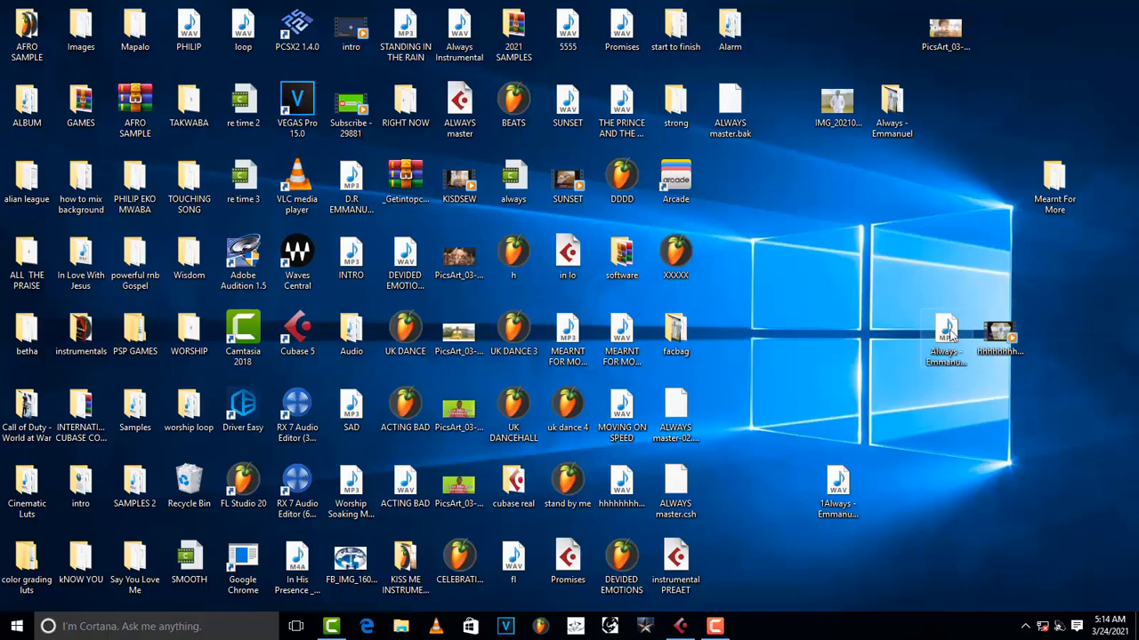
pyautogui.moveTo(949, 333); pyautogui.dragTo(247, 260)
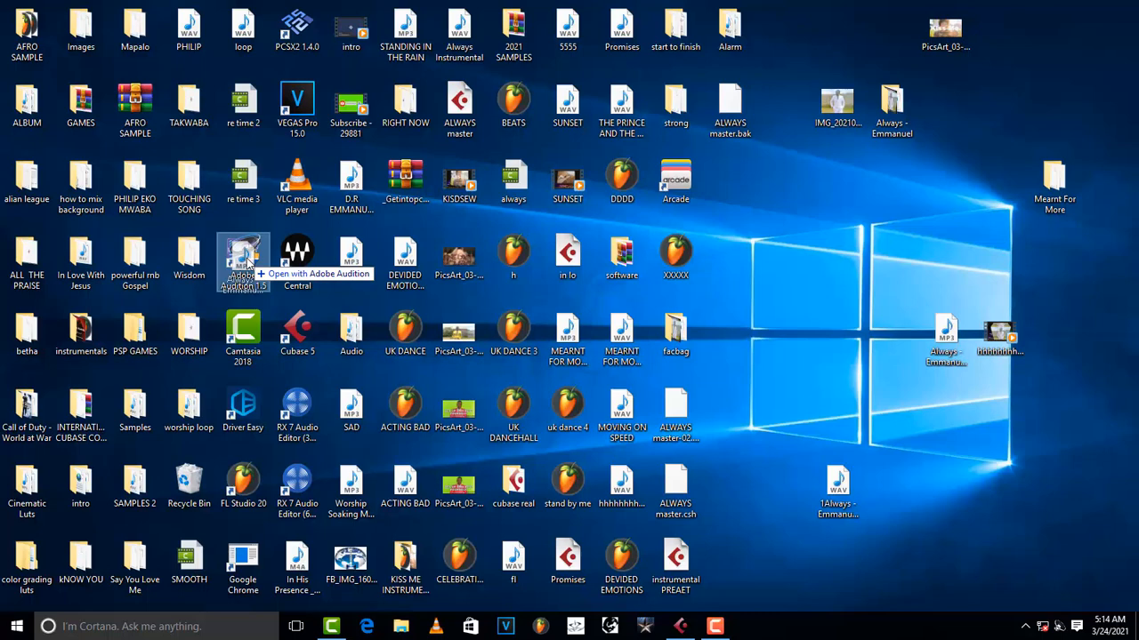
pyautogui.moveTo(247, 260); pyautogui.dragTo(882, 329)
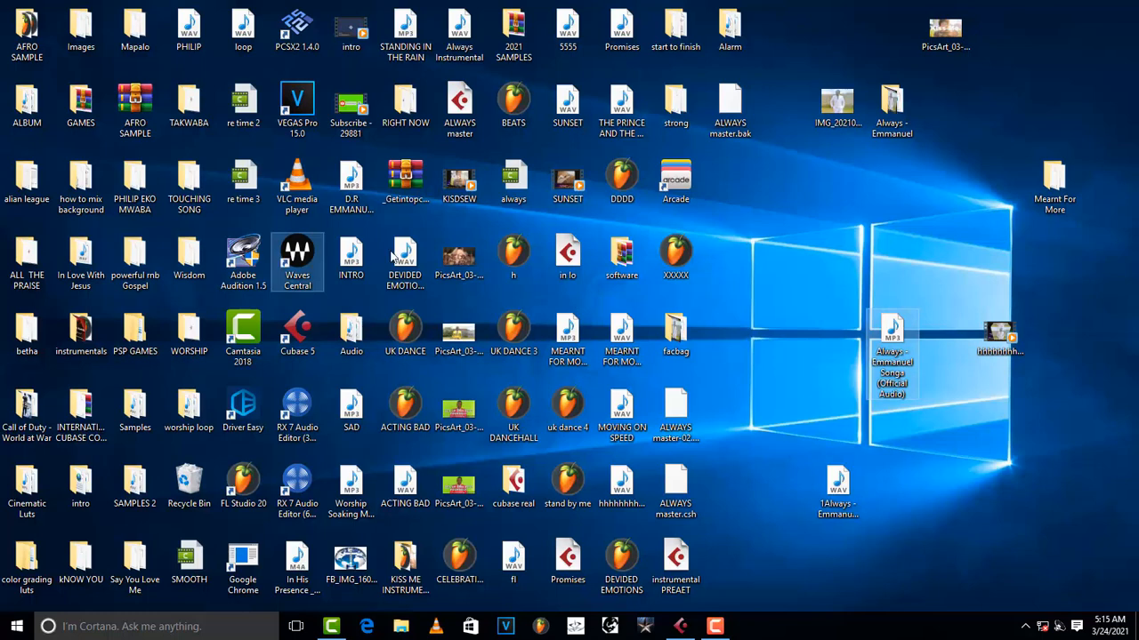
pyautogui.moveTo(895, 333); pyautogui.dragTo(841, 258)
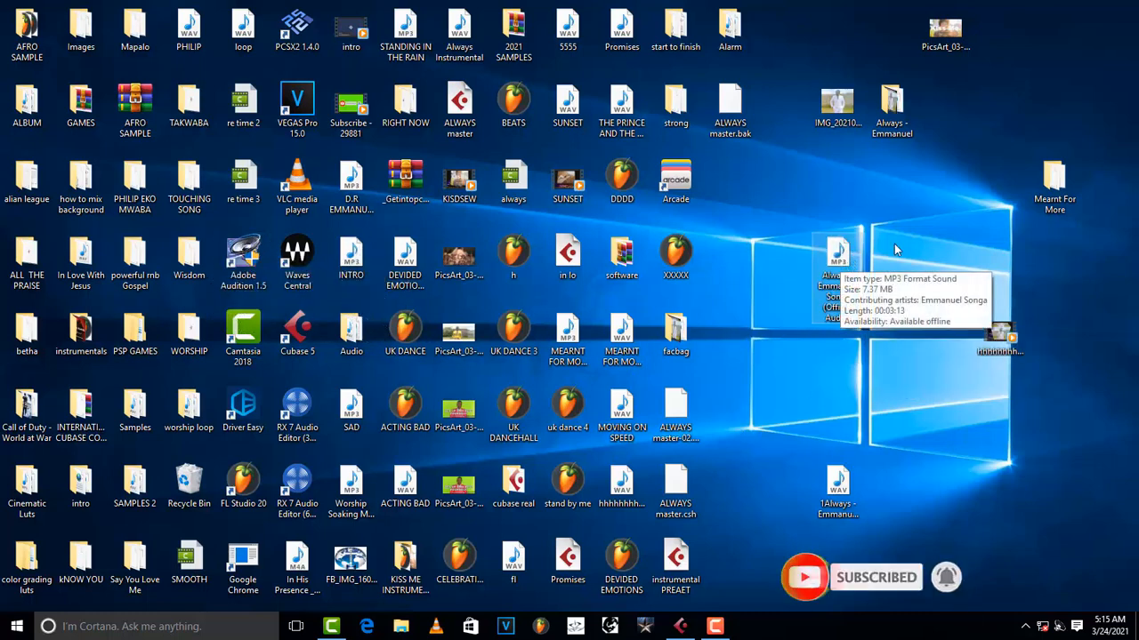
pyautogui.moveTo(847, 264); pyautogui.dragTo(252, 265)
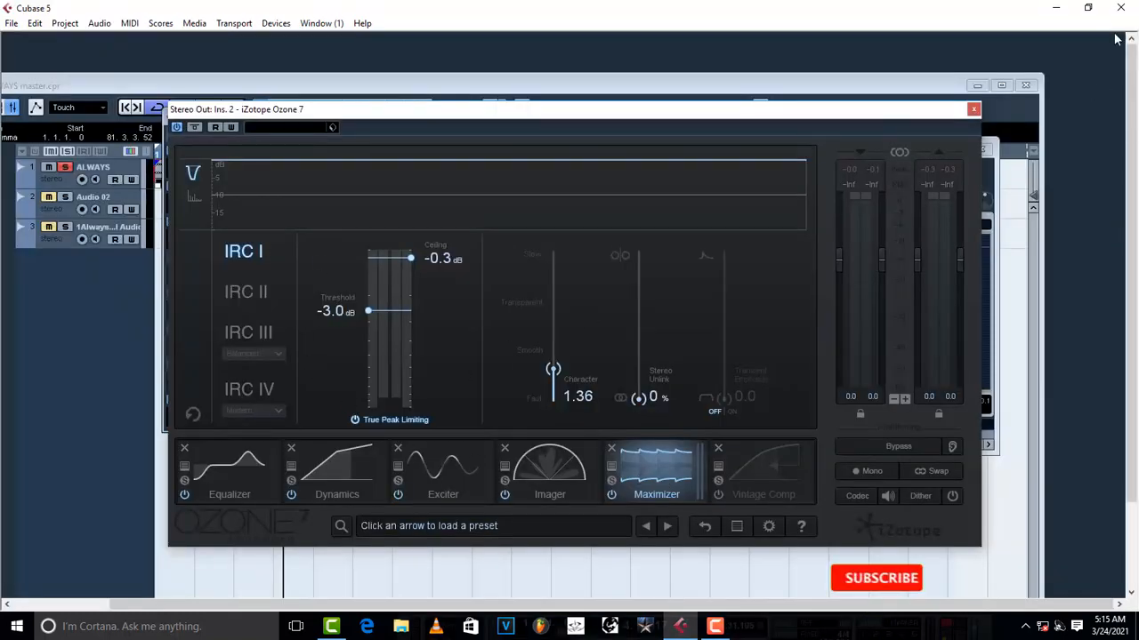
# Replace the Ozone 7 window with IMPusher, review its Stereo Image, Body, Low and Push controls, and close it
pyautogui.click(973, 109)
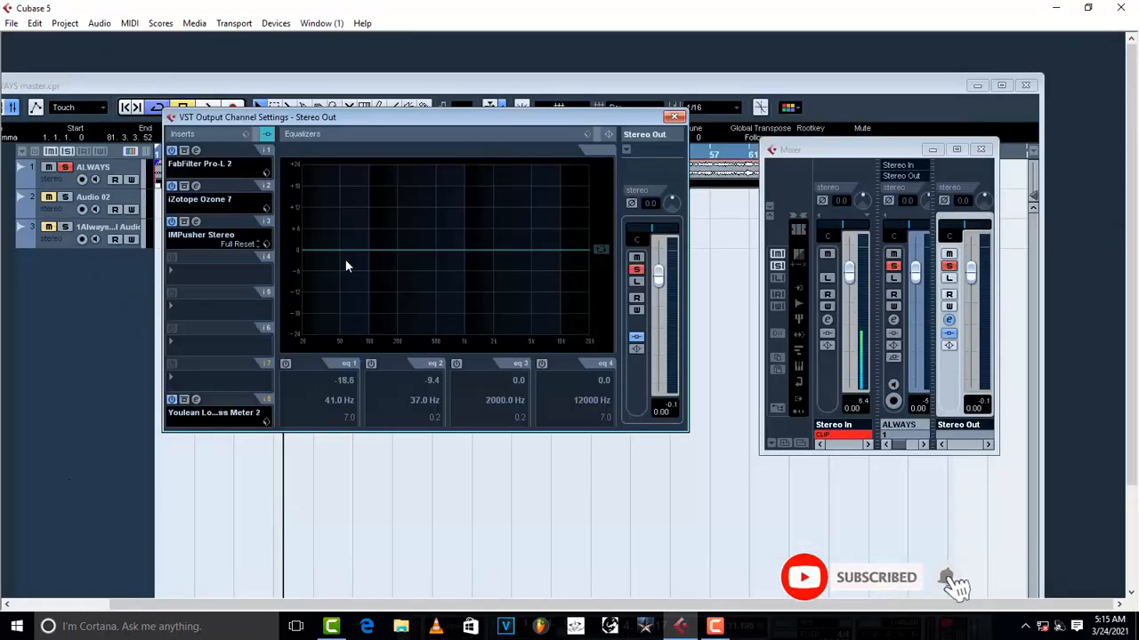
pyautogui.click(196, 222)
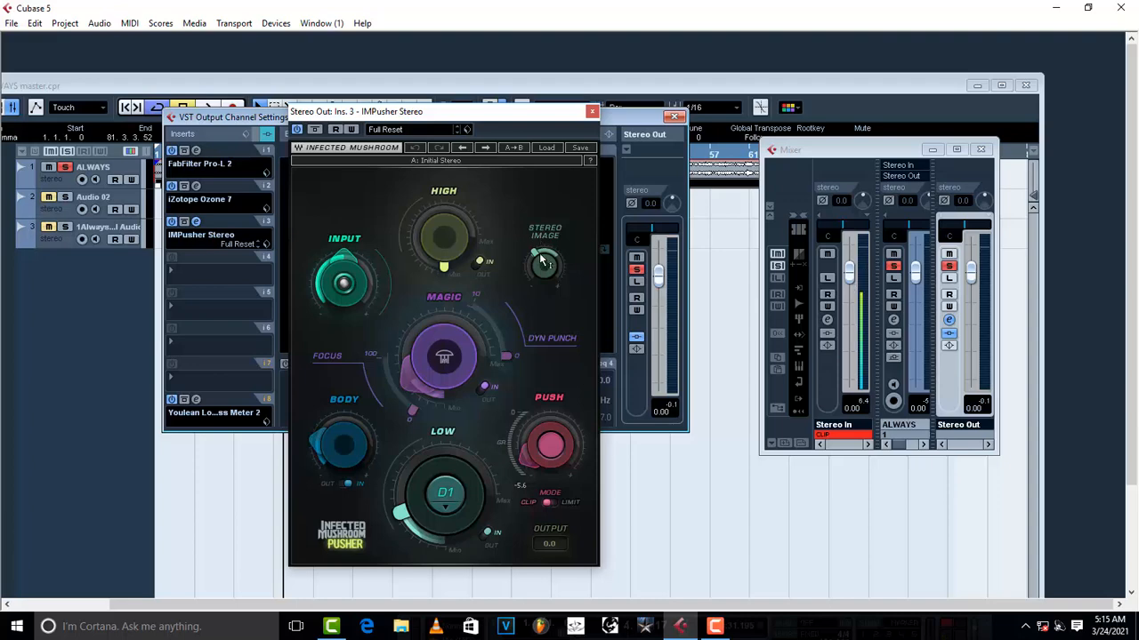
pyautogui.moveTo(542, 260)
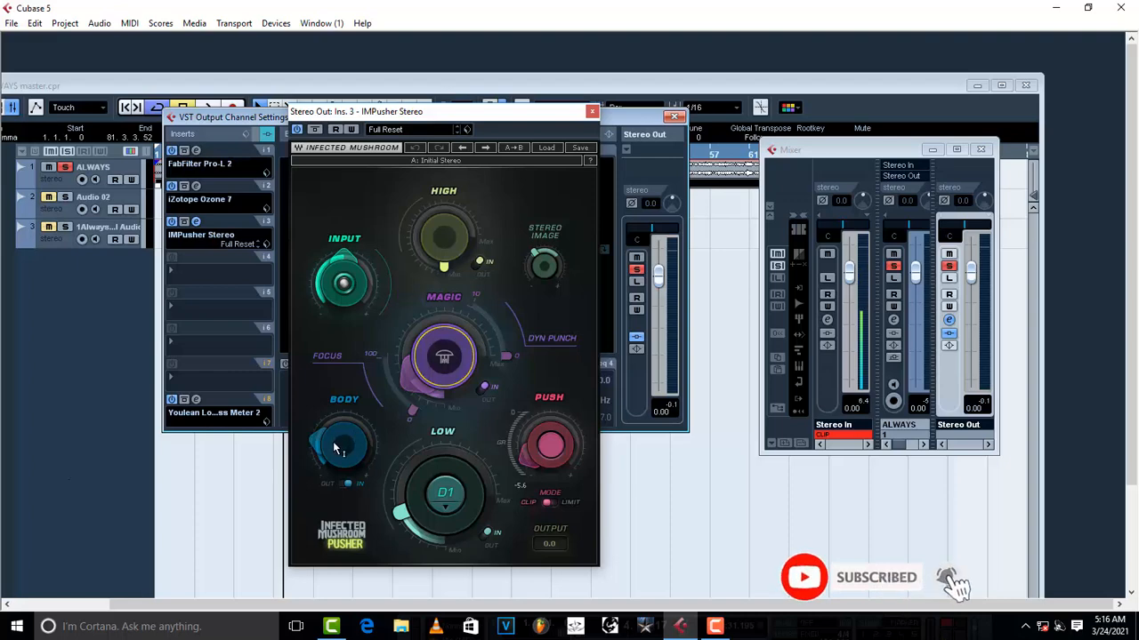
pyautogui.moveTo(333, 452)
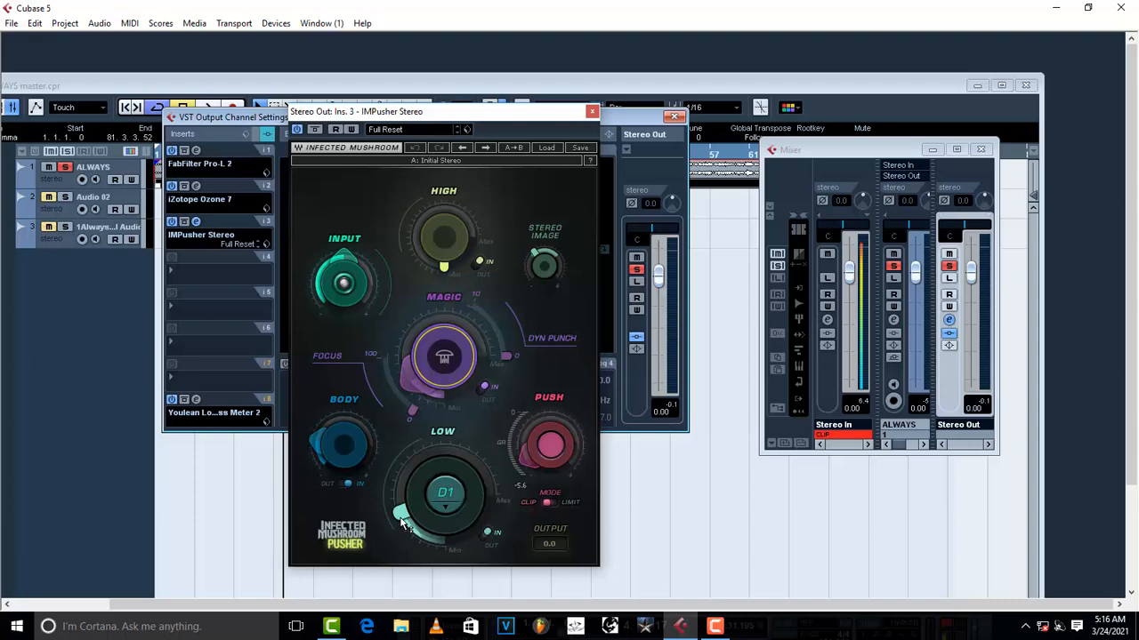
pyautogui.moveTo(402, 525)
pyautogui.moveTo(536, 459)
pyautogui.click(593, 114)
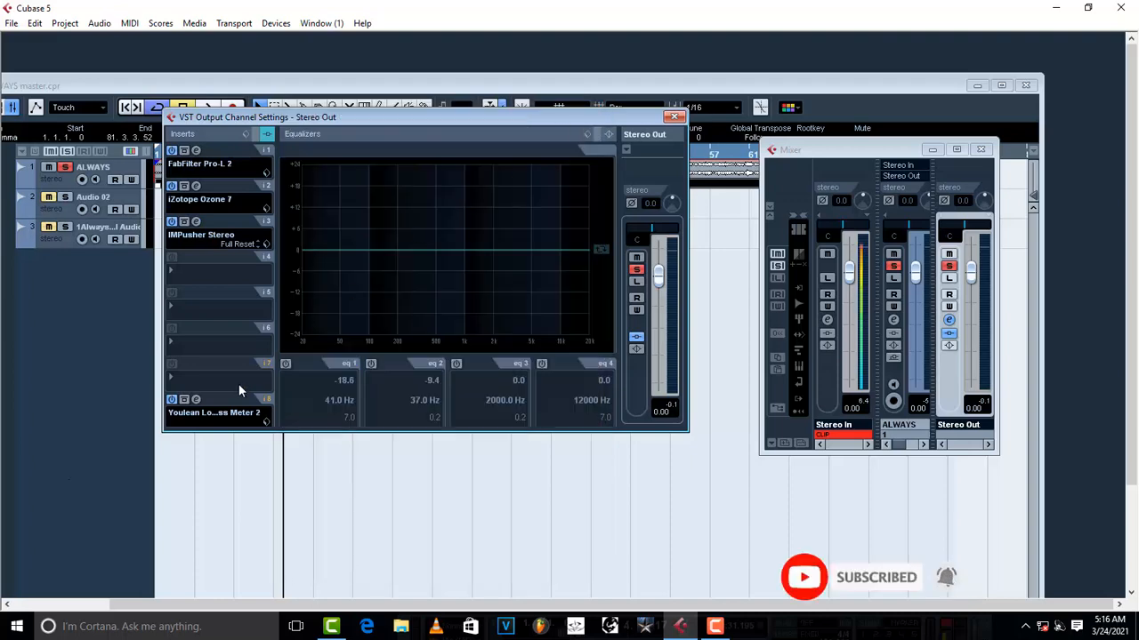
# Review the Youlean Loudness Meter 2 readings and the project's export options, moving the meter clear of the inserts
pyautogui.click(234, 412)
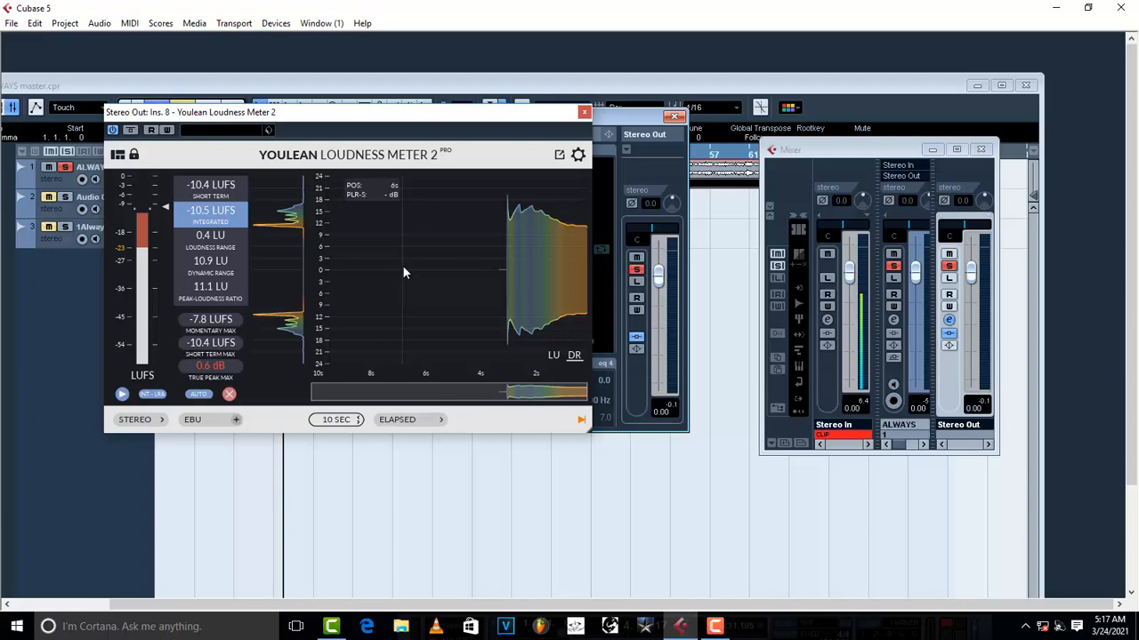
pyautogui.click(12, 24)
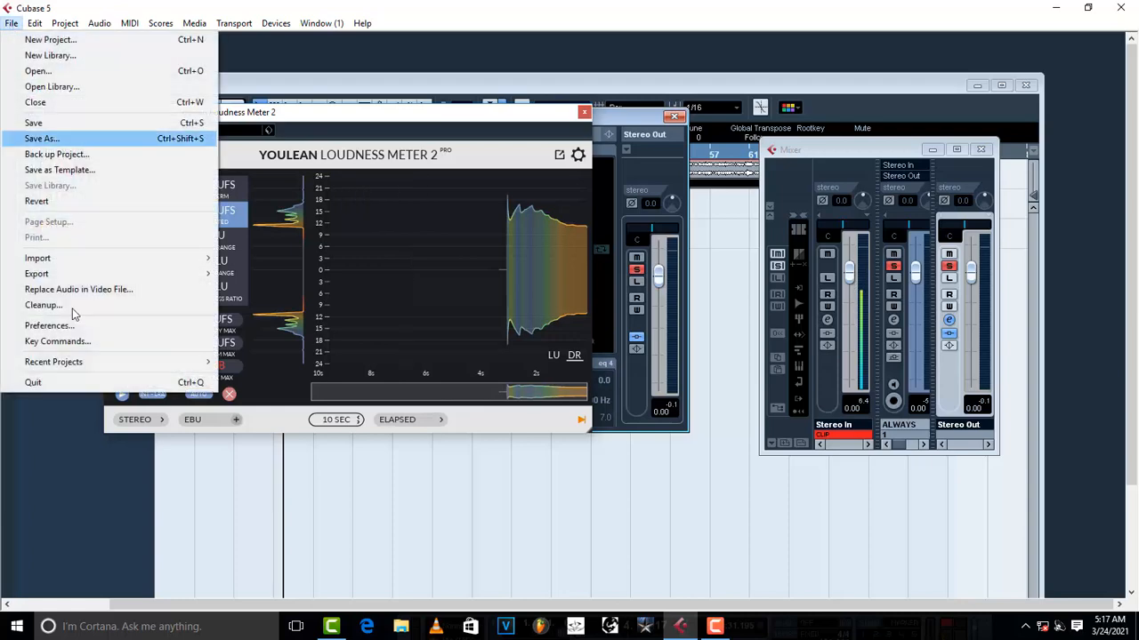
pyautogui.moveTo(96, 279)
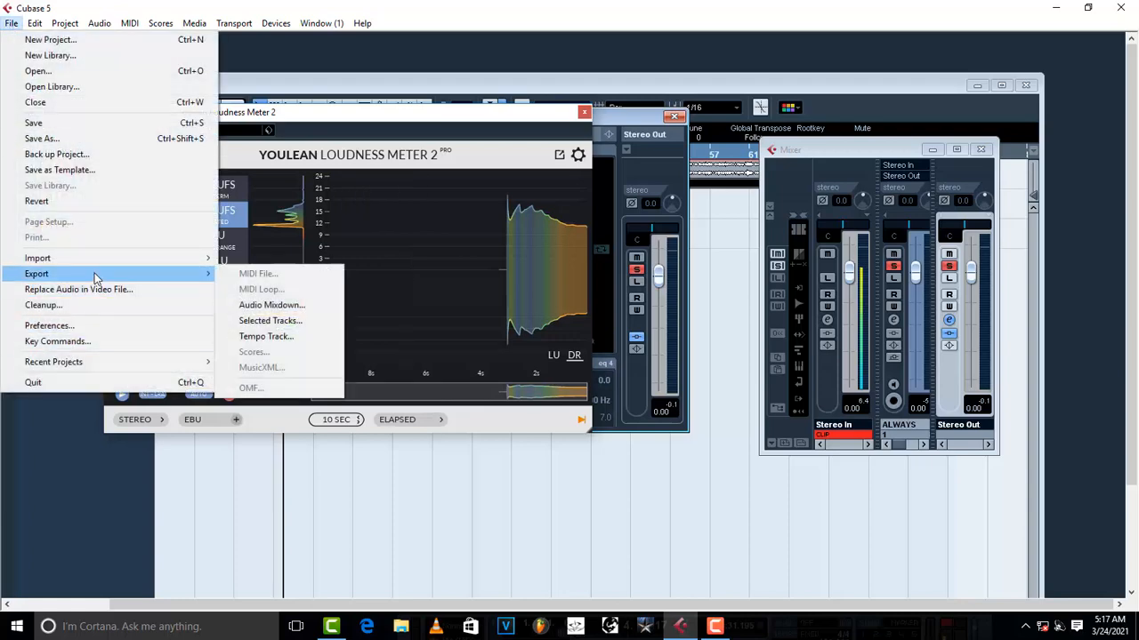
pyautogui.click(524, 420)
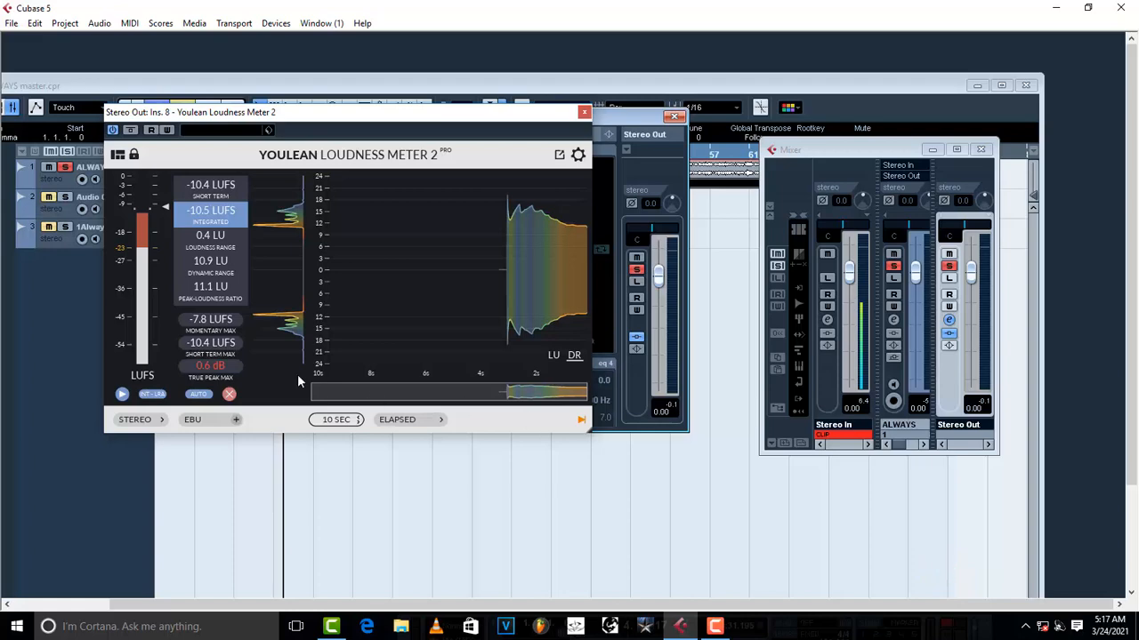
pyautogui.moveTo(381, 115); pyautogui.dragTo(574, 265)
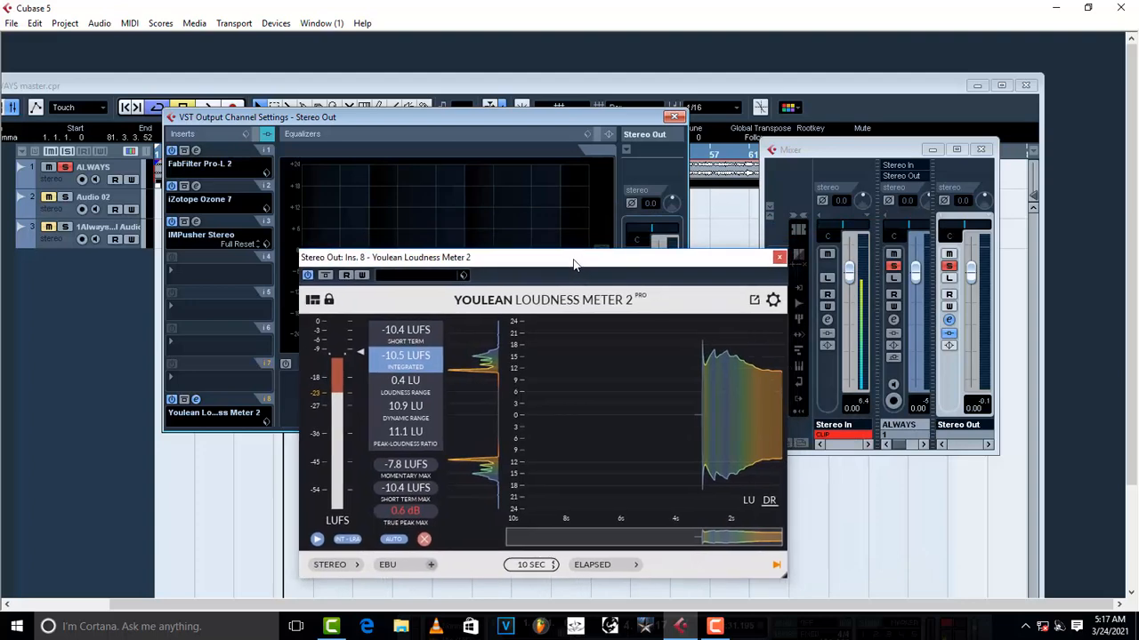